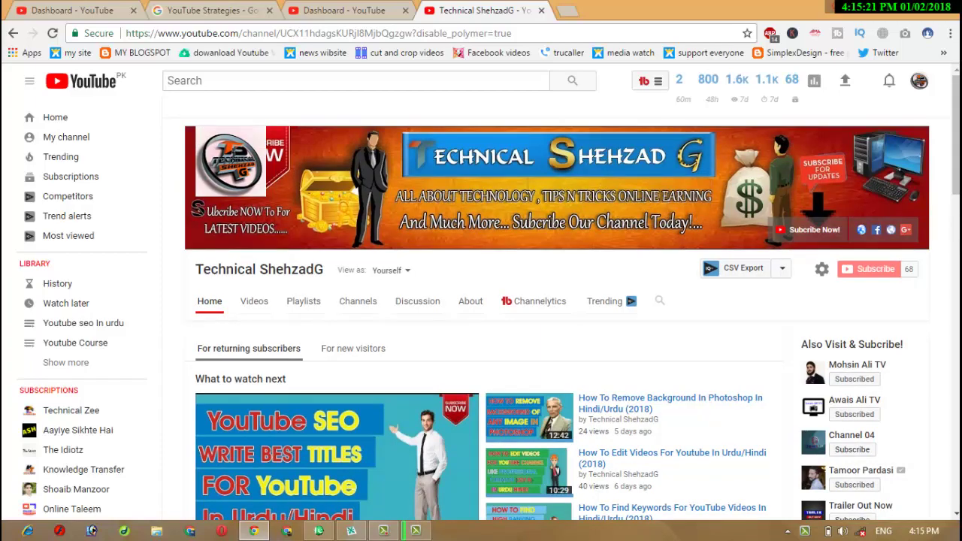
# Look over the Technical ShehzadG channel page, from the banner and subscriber area down to the recommended videos and uploads.
pyautogui.scroll(-6, 481, 315)
pyautogui.scroll(6, 481, 316)
pyautogui.scroll(-5, 921, 158)
pyautogui.scroll(4, 621, 234)
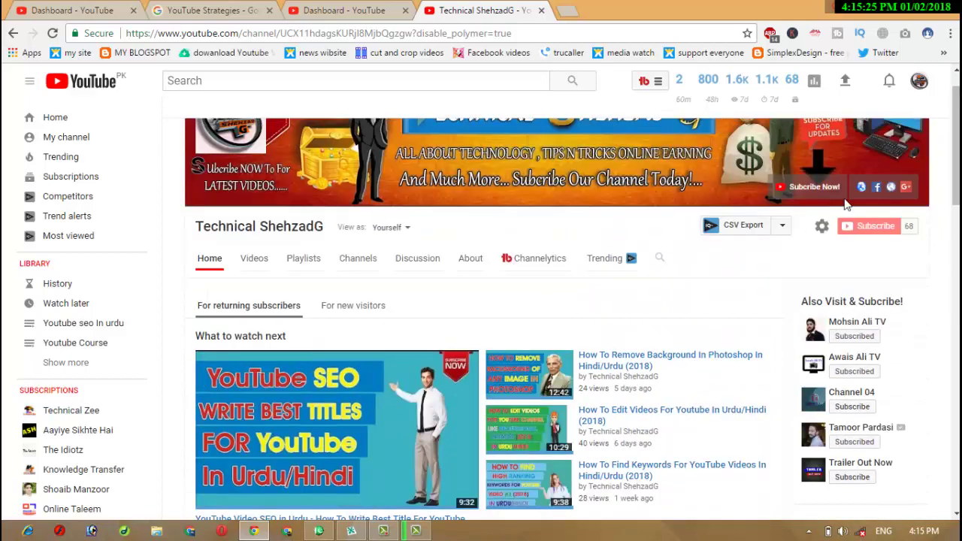
pyautogui.scroll(1, 845, 205)
pyautogui.scroll(-1, 847, 211)
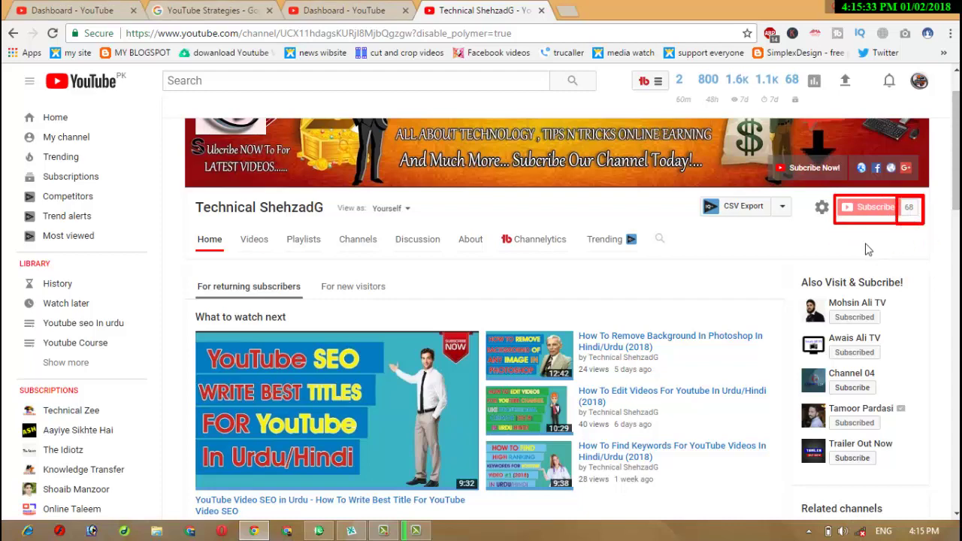
pyautogui.scroll(-5, 920, 249)
pyautogui.scroll(3, 938, 180)
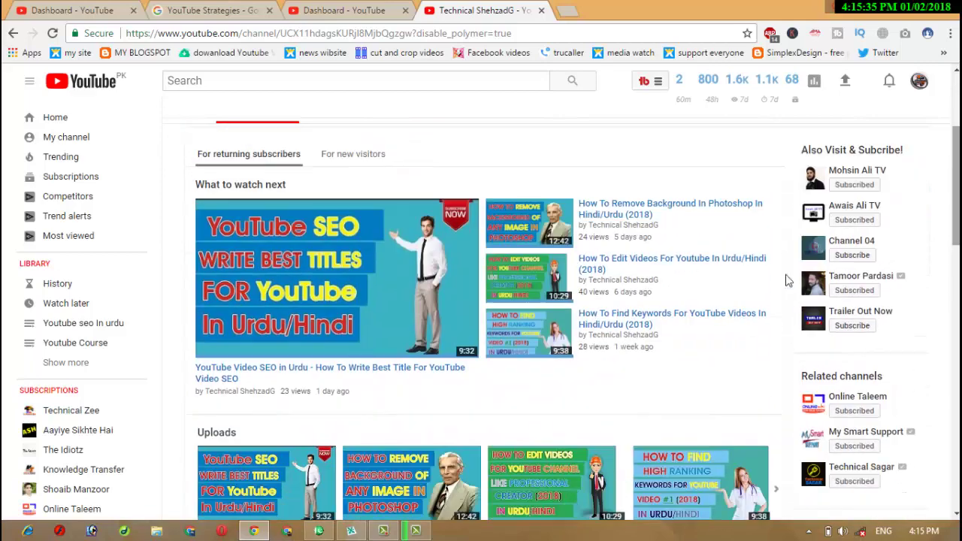
pyautogui.scroll(2, 938, 180)
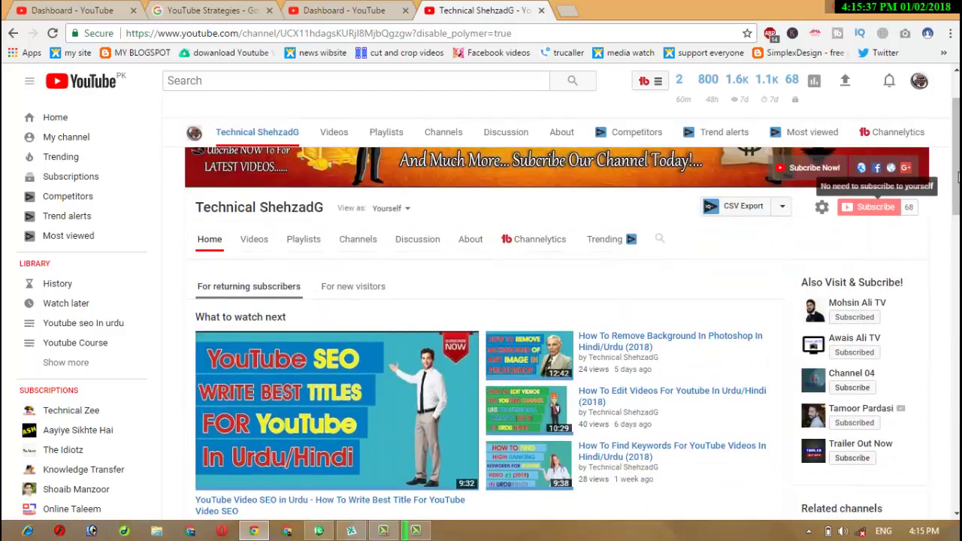
pyautogui.scroll(-1, 923, 212)
pyautogui.scroll(-1, 572, 253)
pyautogui.scroll(1, 573, 320)
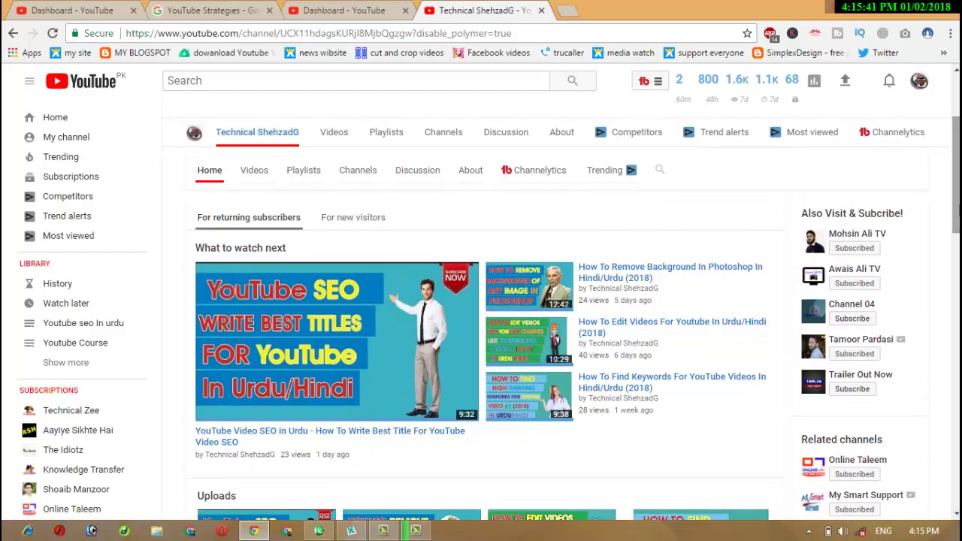
pyautogui.scroll(3, 957, 201)
# Check the videos and comments on the YouTube dashboard, and outline the banner on the Technical ShehzadG channel page.
pyautogui.click(342, 10)
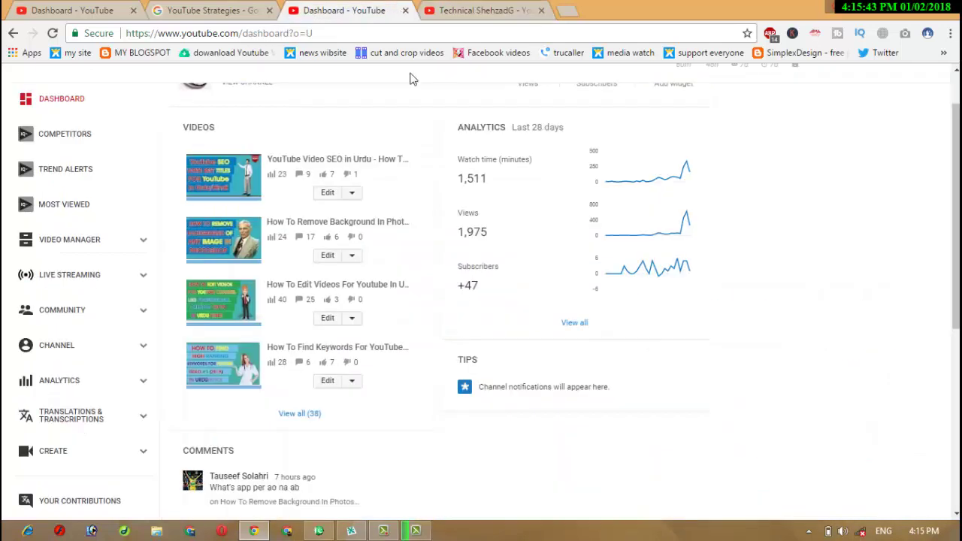
pyautogui.scroll(-2, 432, 302)
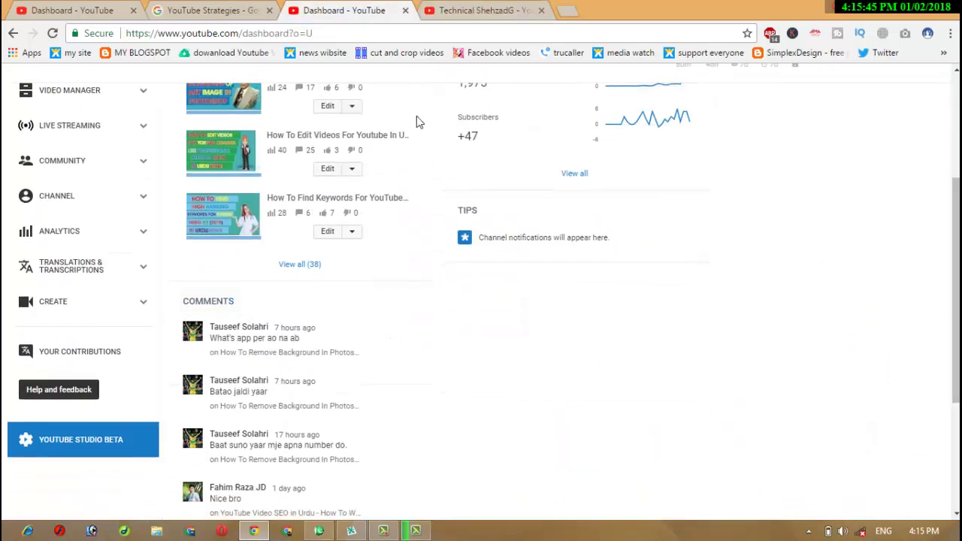
pyautogui.click(484, 10)
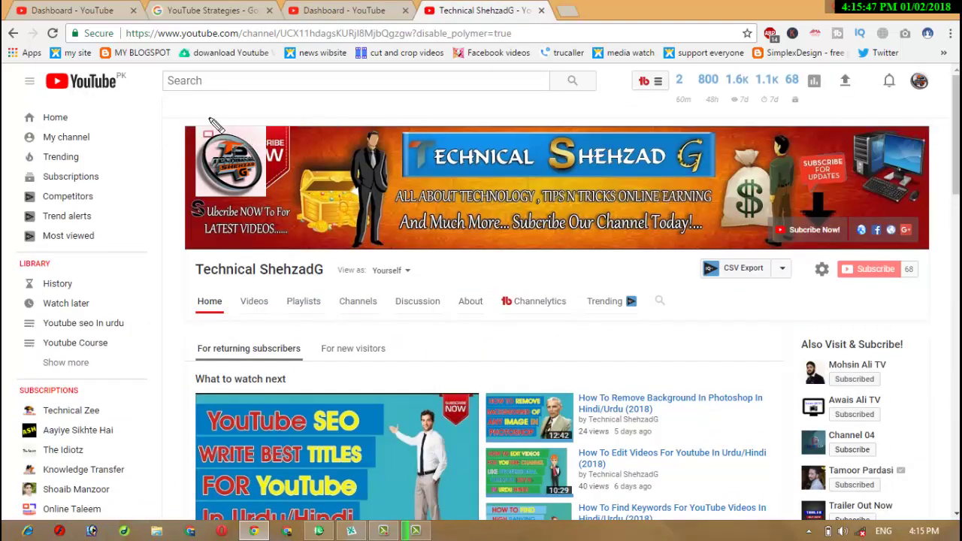
pyautogui.moveTo(179, 112)
pyautogui.mouseDown()
pyautogui.moveTo(782, 378)
pyautogui.moveTo(897, 275)
pyautogui.moveTo(940, 280)
pyautogui.moveTo(928, 259)
pyautogui.mouseUp()
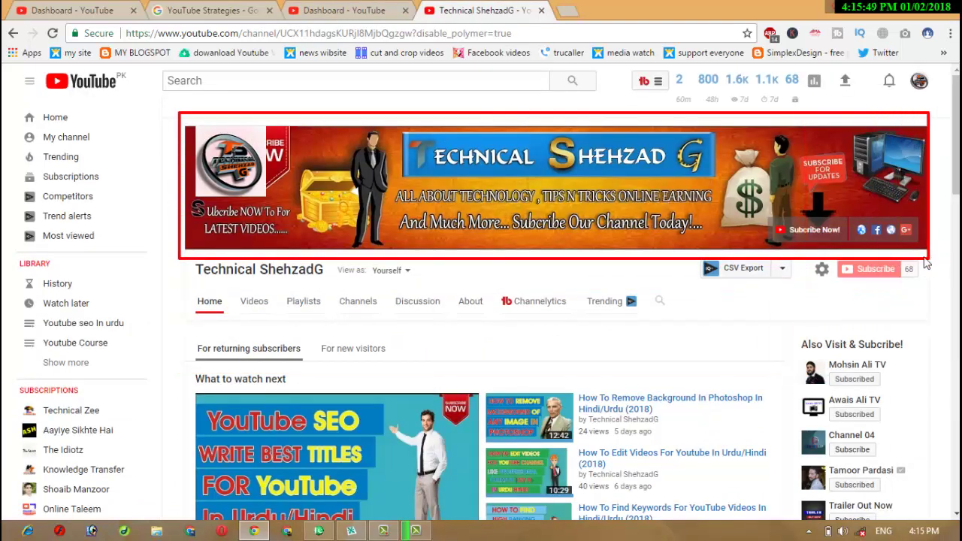
pyautogui.hotkey('ctrl', 'shift', 'Tab')
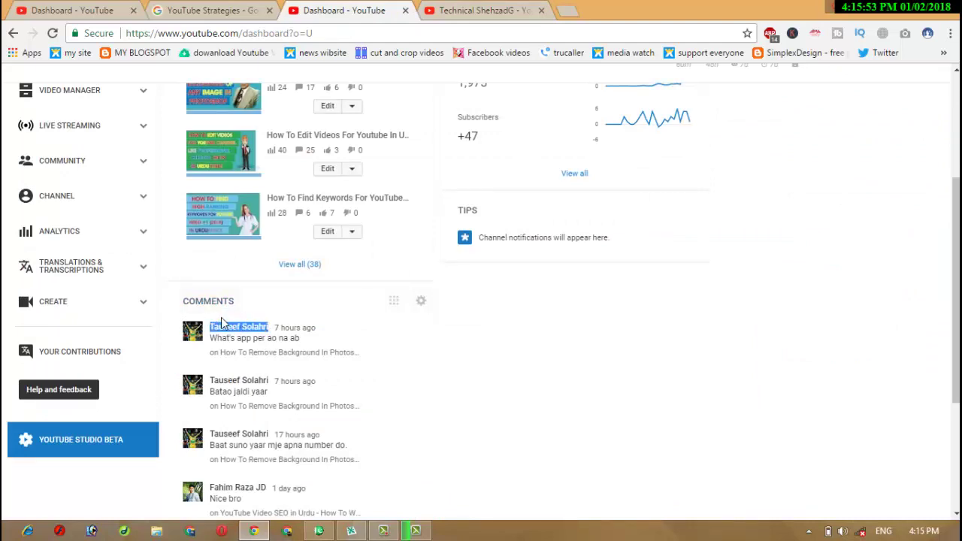
pyautogui.press('super+d')
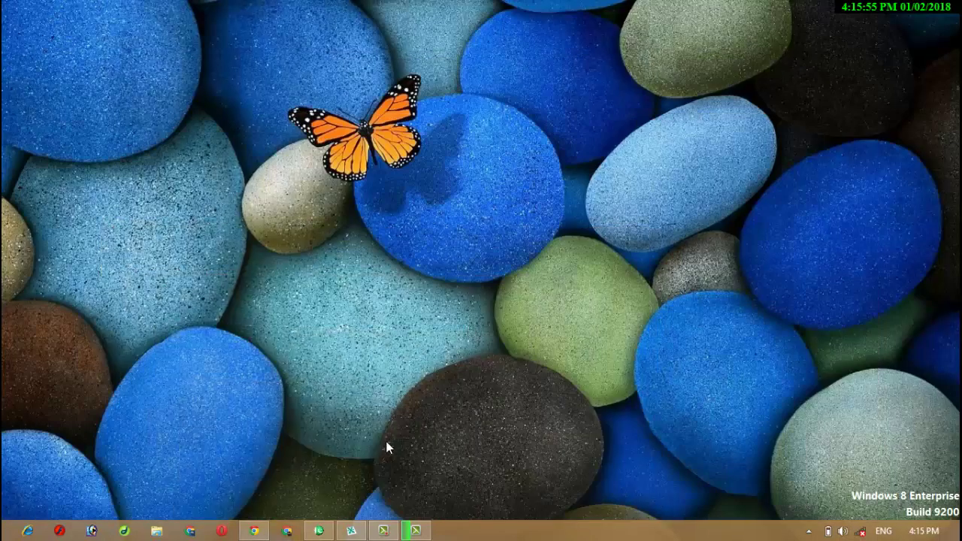
pyautogui.moveTo(321, 531)
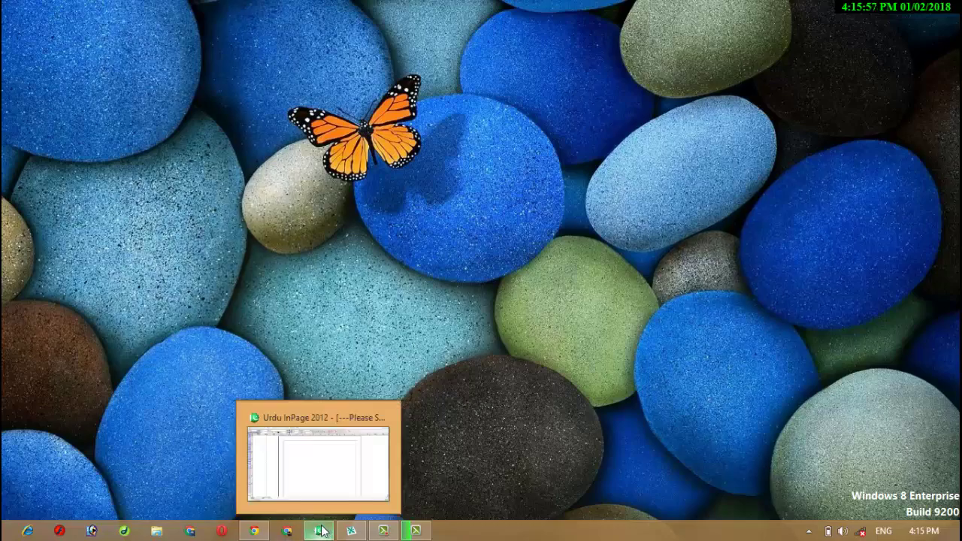
pyautogui.click(321, 530)
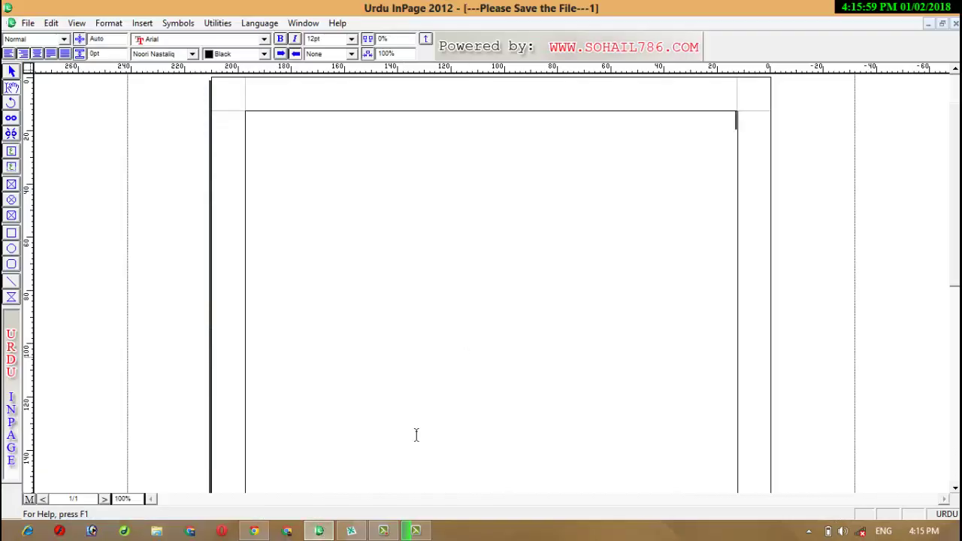
pyautogui.click(353, 531)
pyautogui.click(353, 530)
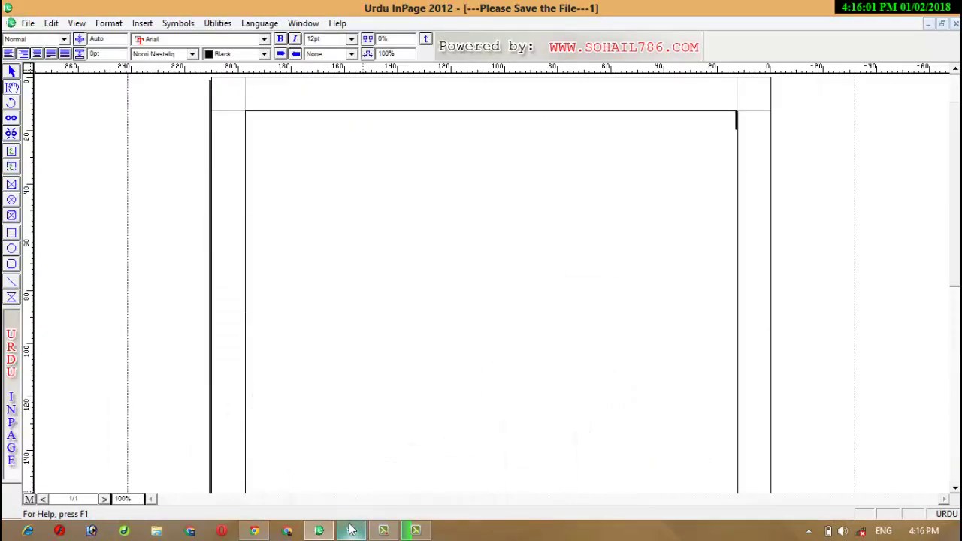
pyautogui.click(351, 530)
pyautogui.click(415, 531)
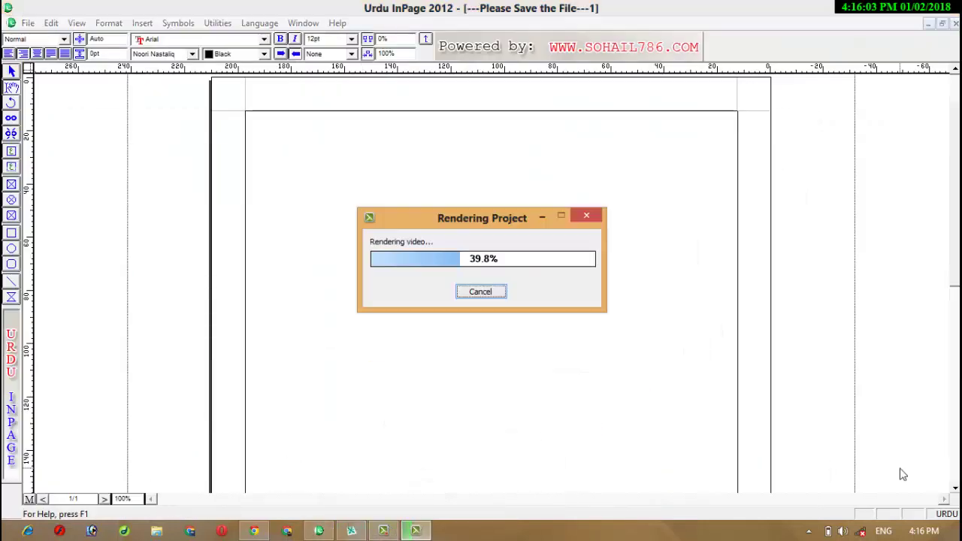
pyautogui.click(382, 532)
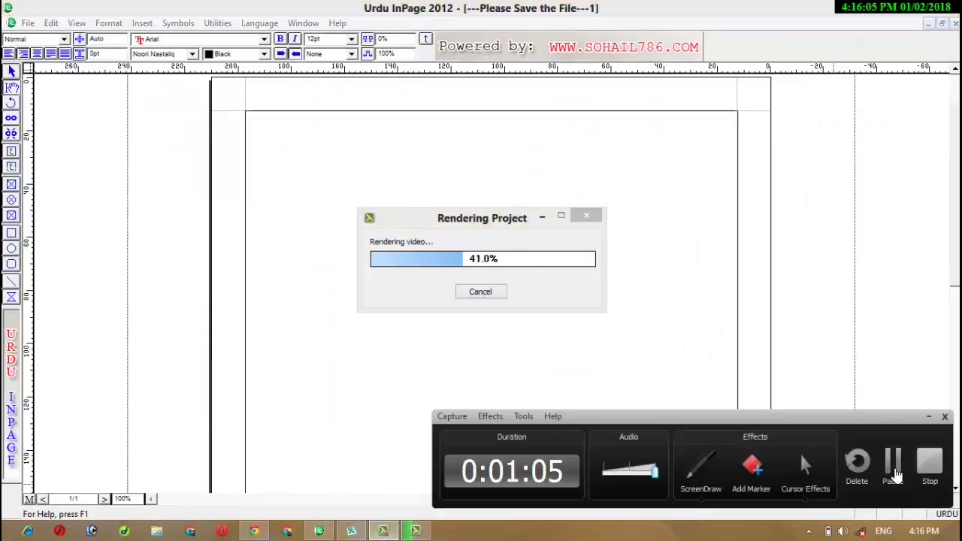
pyautogui.click(892, 475)
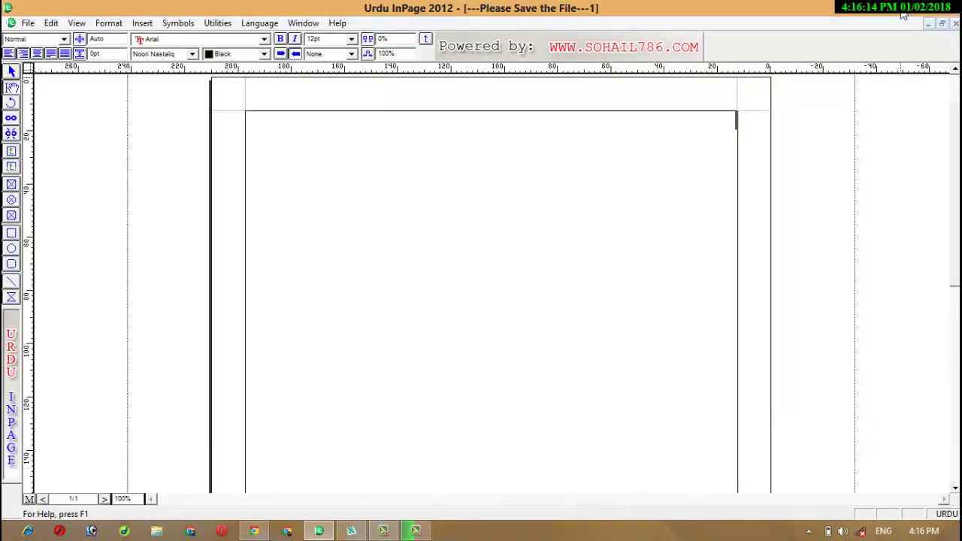
pyautogui.click(928, 23)
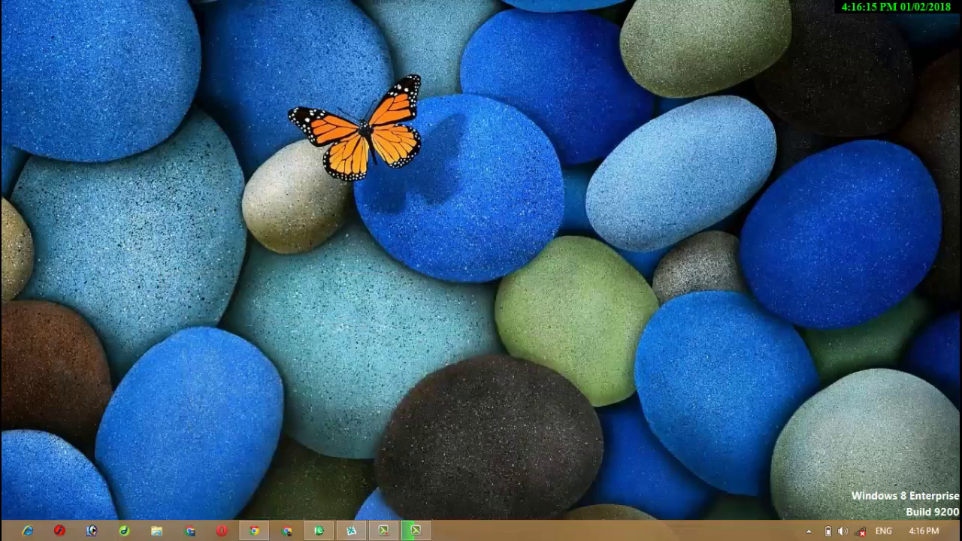
# Search the computer's files for "cover" and view the Youtube Cover template image.
pyautogui.click(931, 122)
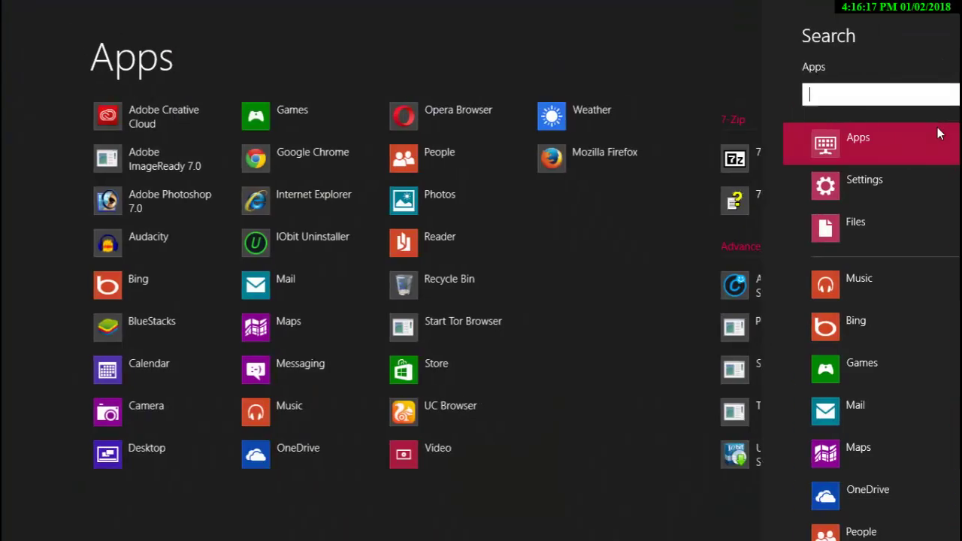
pyautogui.write('cover')
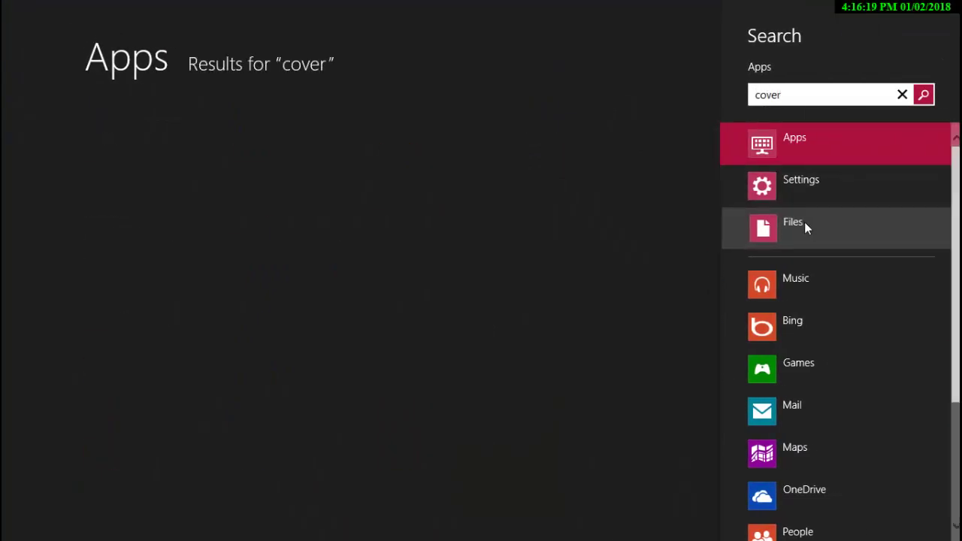
pyautogui.click(789, 238)
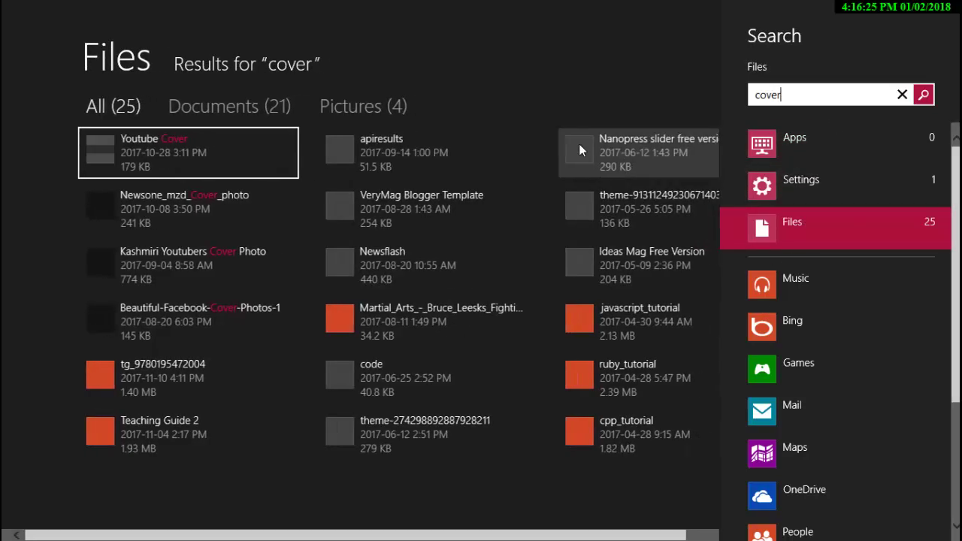
pyautogui.rightClick(214, 144)
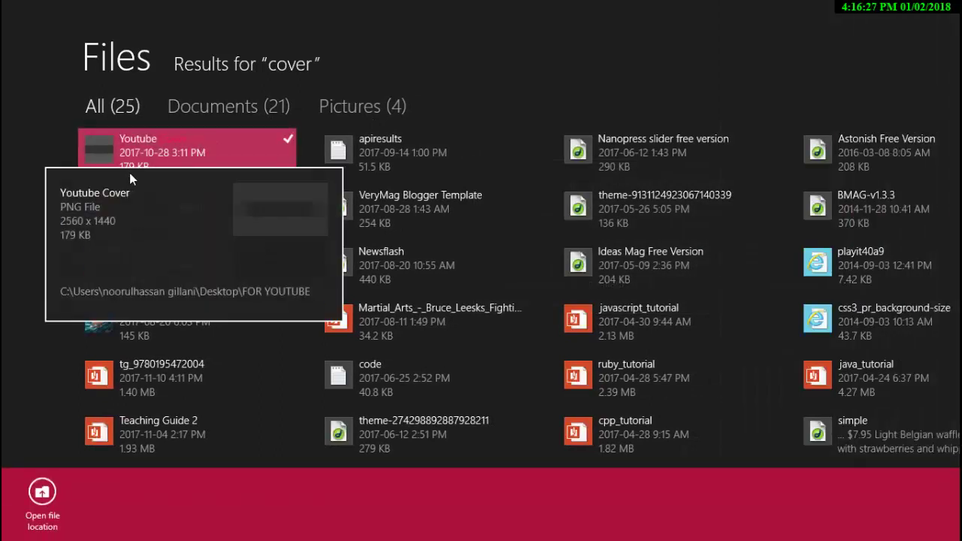
pyautogui.click(163, 140)
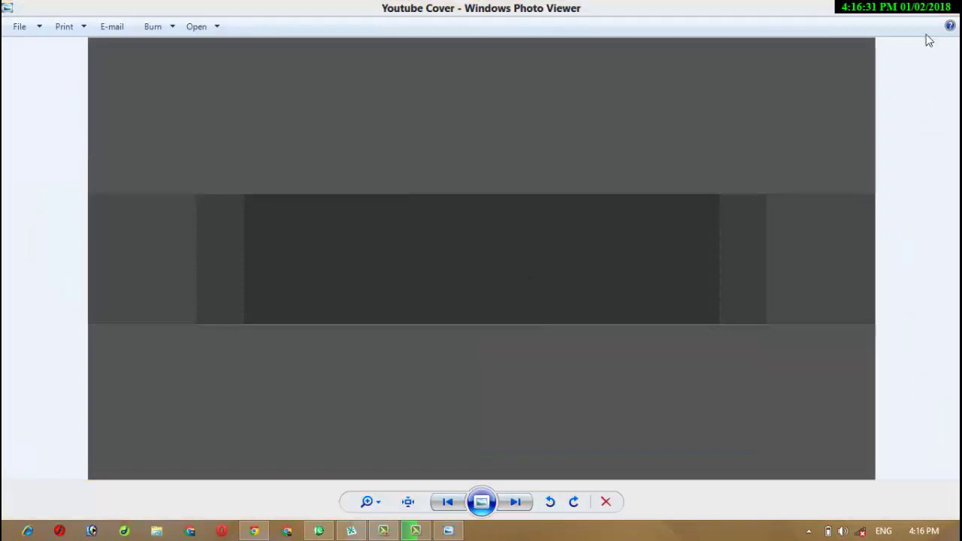
pyautogui.click(951, 9)
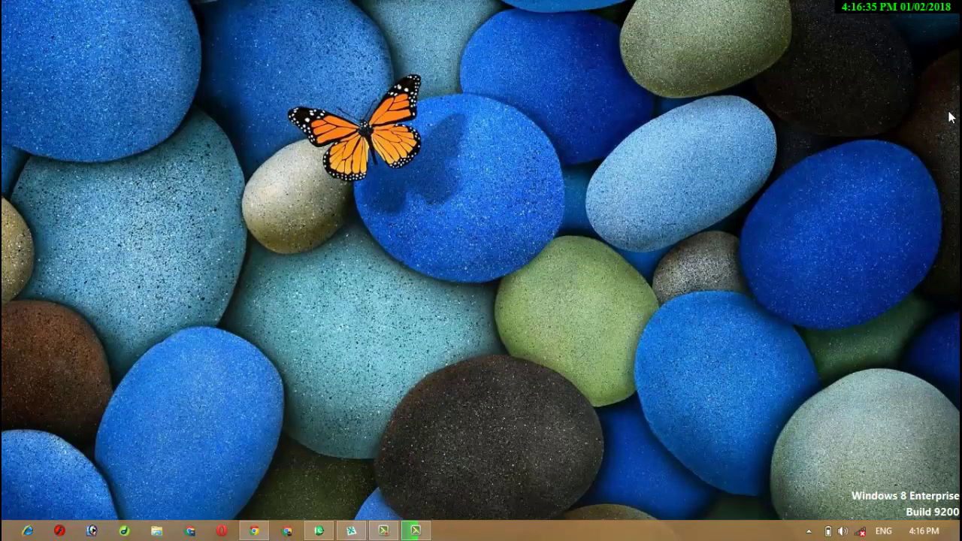
# Search the computer's files for "technical shehzadg" and view the Technical shehzadG channel banner image.
pyautogui.press('super+q')
pyautogui.write('t')
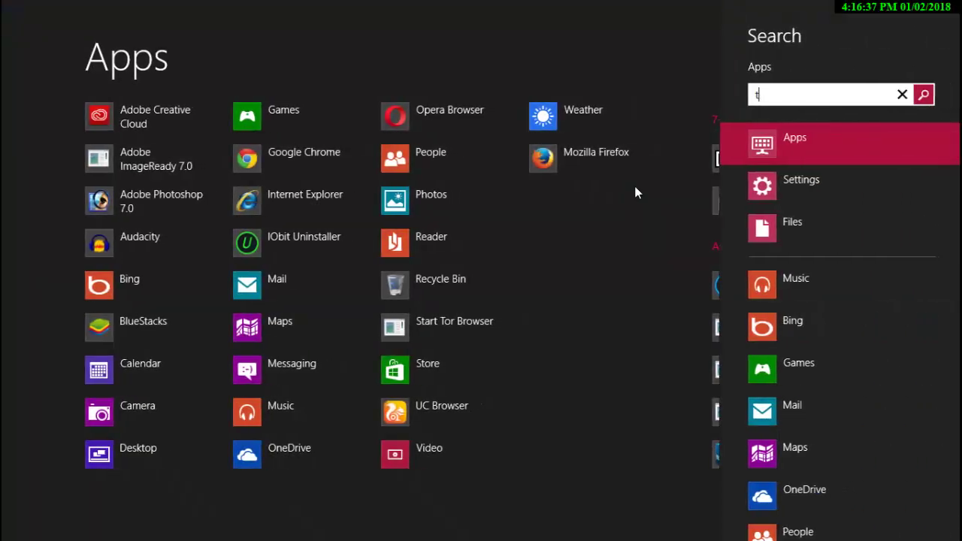
pyautogui.write('echnical shehzadg')
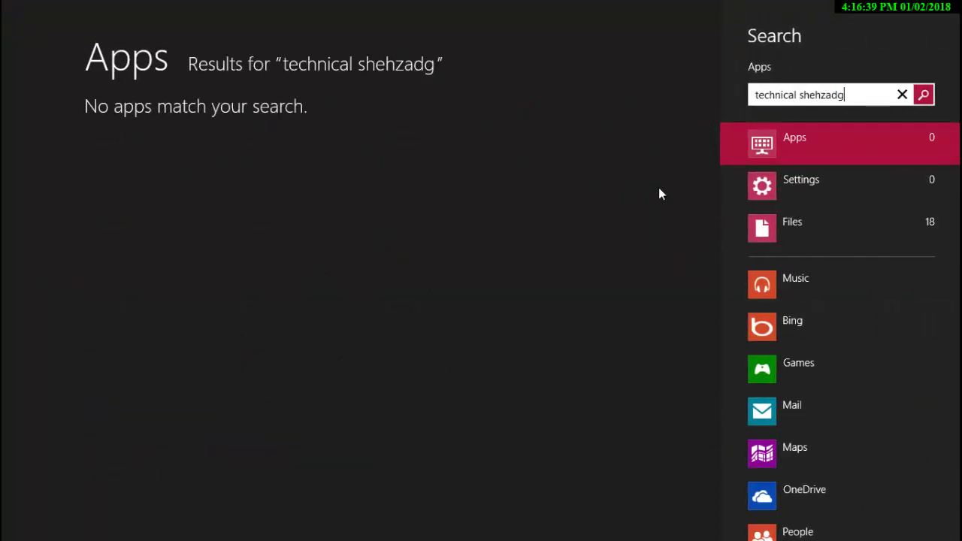
pyautogui.click(741, 221)
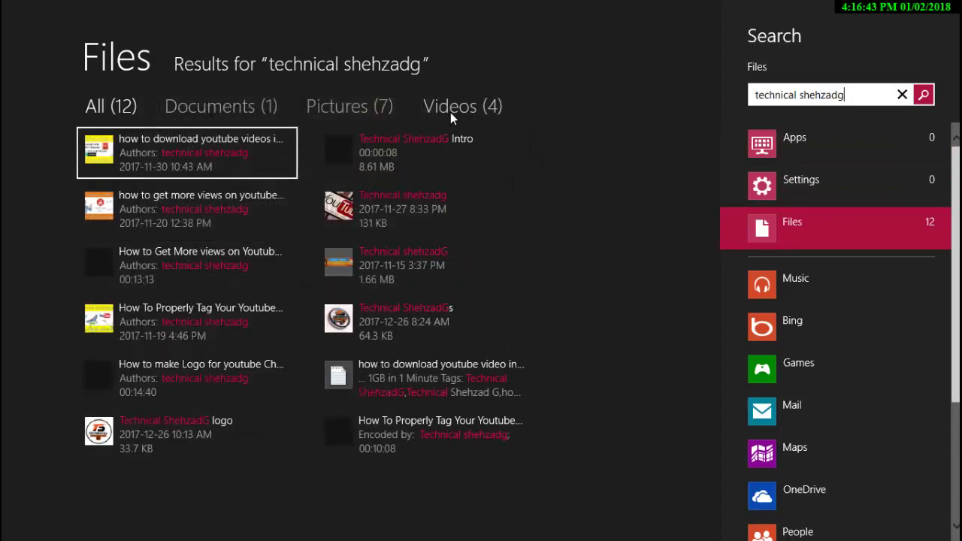
pyautogui.click(381, 276)
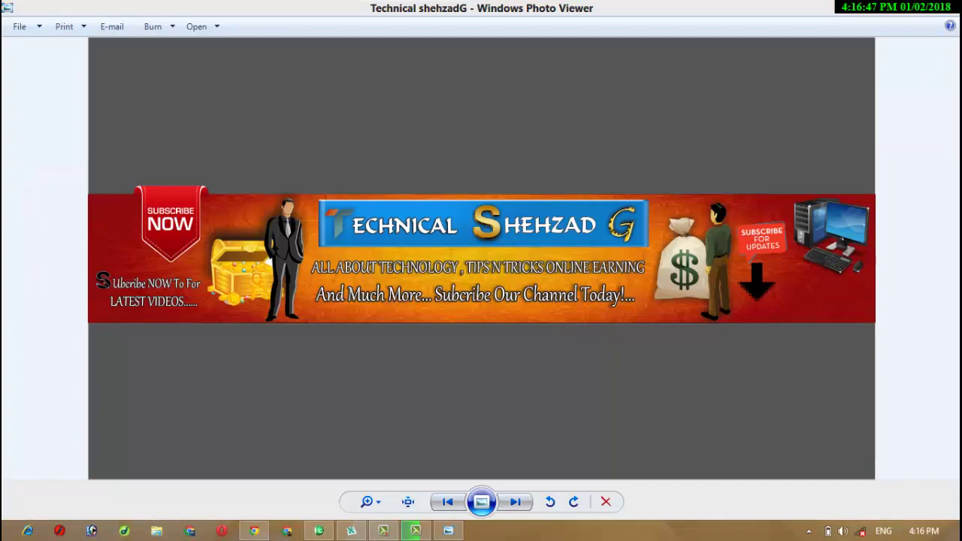
pyautogui.click(940, 9)
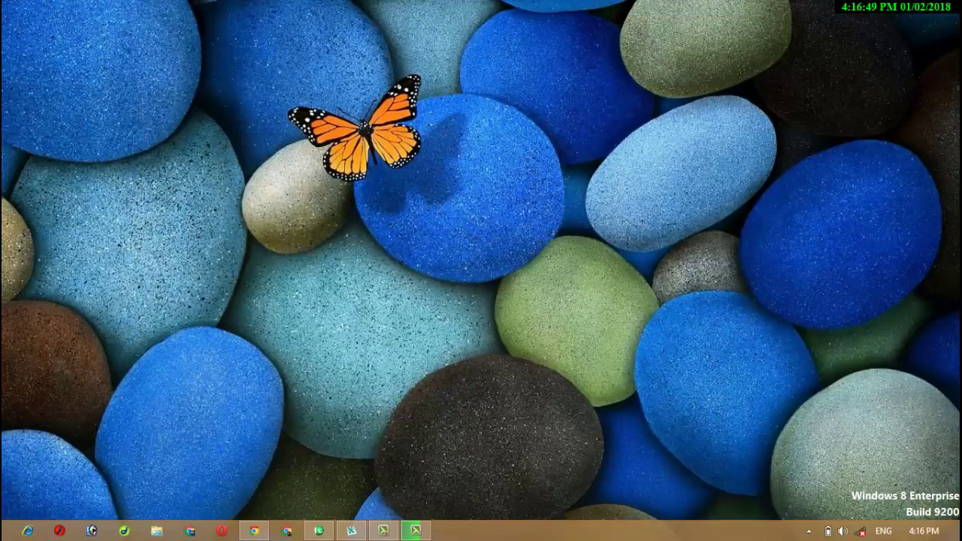
# Search the computer's files for "hitech gamerz" and open the Hitech Gamers banner image for viewing.
pyautogui.click(944, 90)
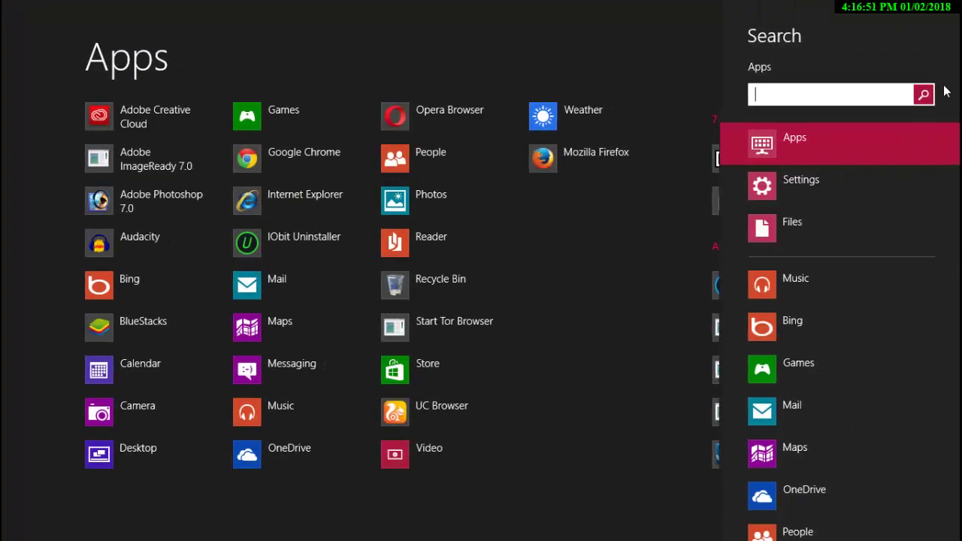
pyautogui.write('hitech gamerz')
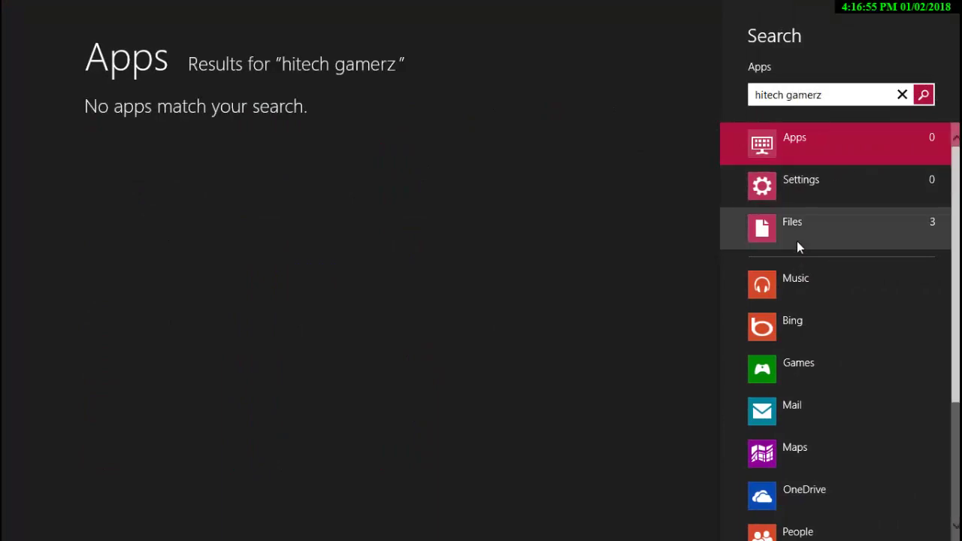
pyautogui.click(797, 241)
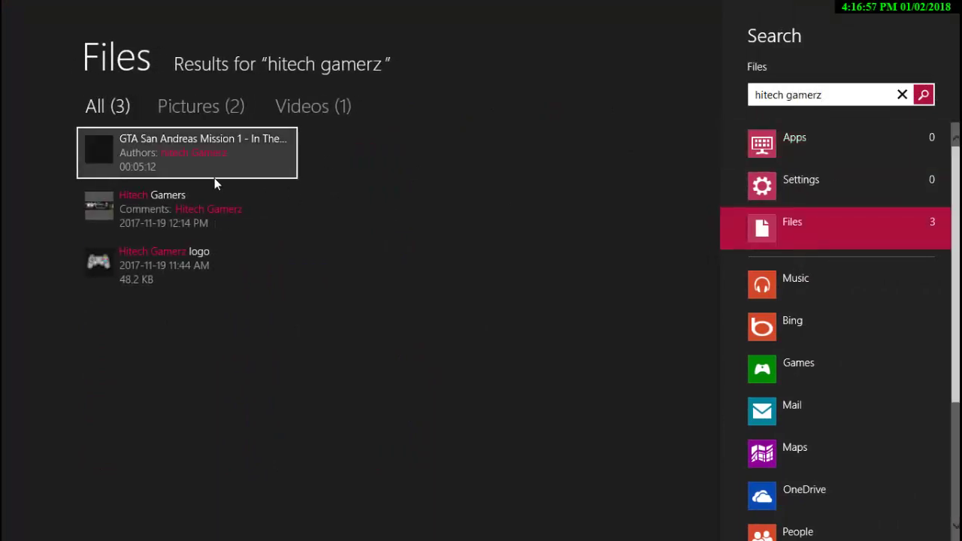
pyautogui.click(206, 205)
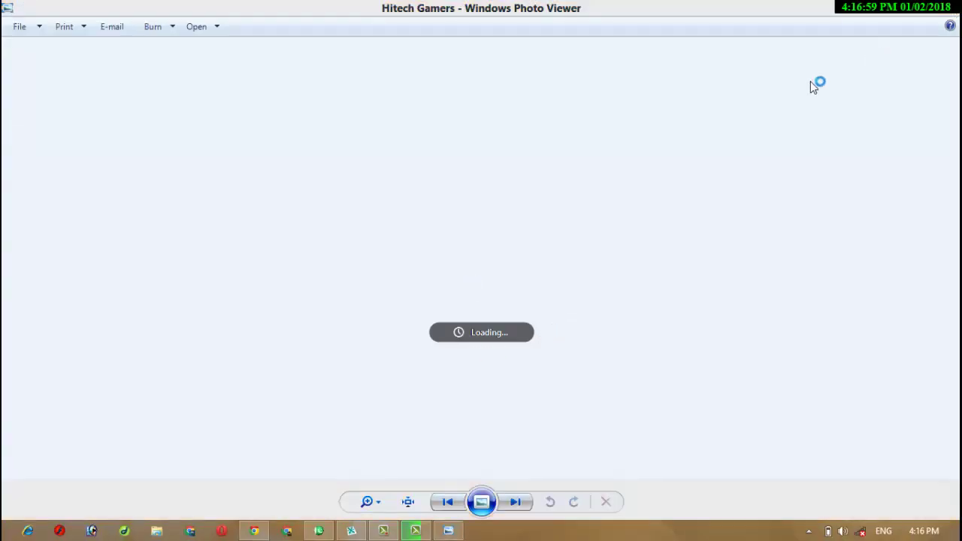
pyautogui.click(945, 6)
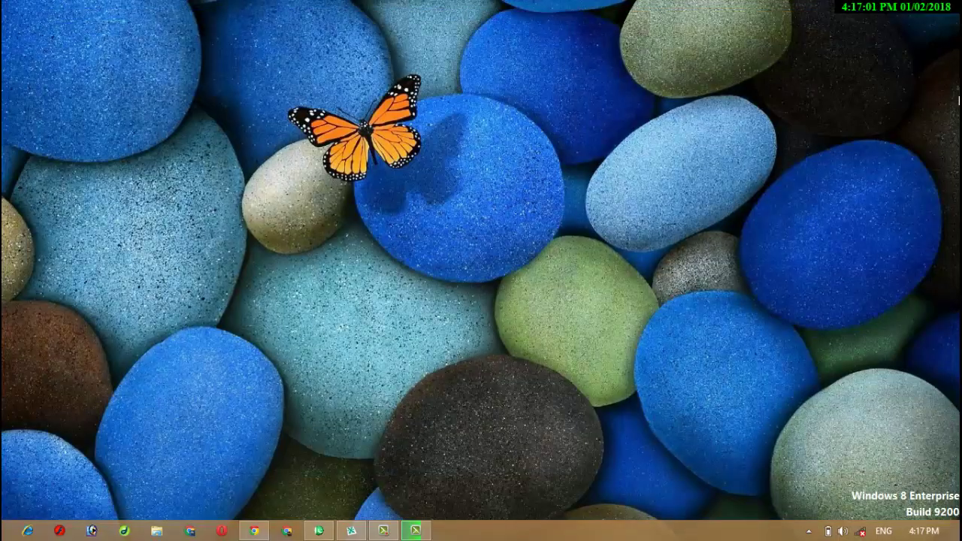
# Search the computer's files for "hitech gamerz".
pyautogui.press('super+q')
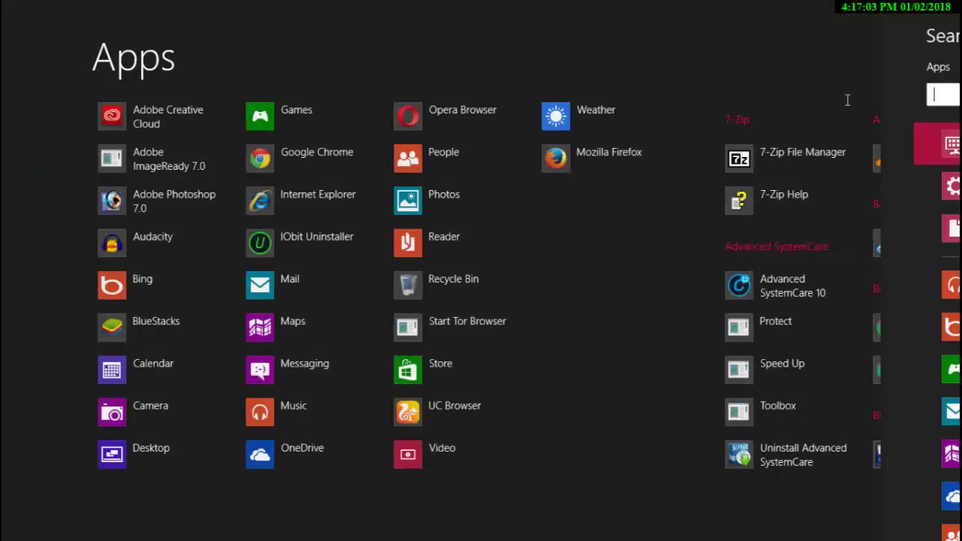
pyautogui.write('hittech gamerz')
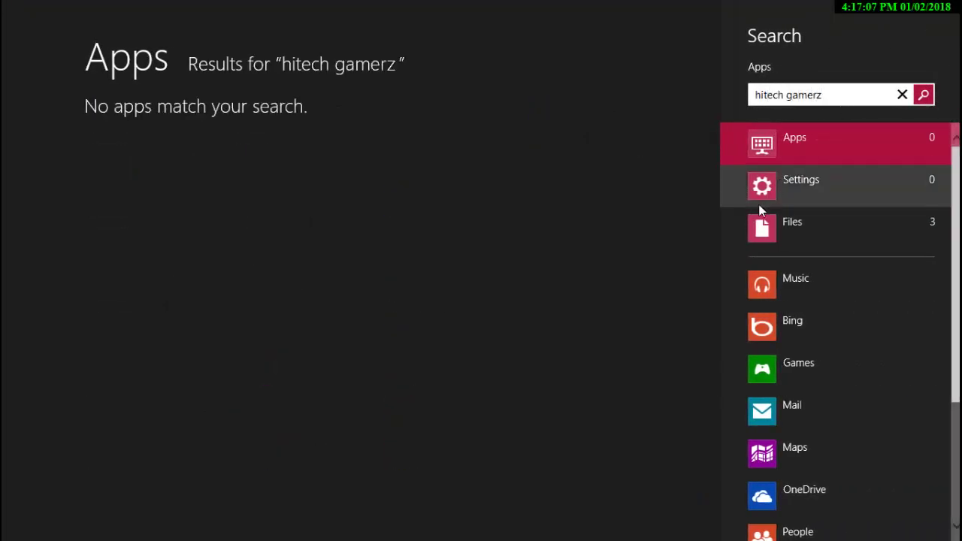
pyautogui.click(753, 230)
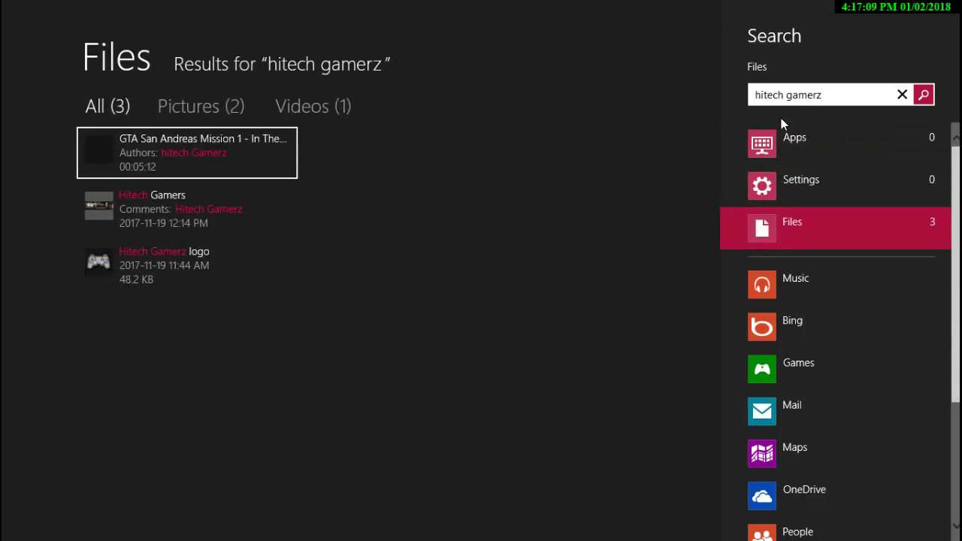
# Search the computer's files for "youtube background" and look through the results.
pyautogui.click(786, 138)
pyautogui.write('youtube bak')
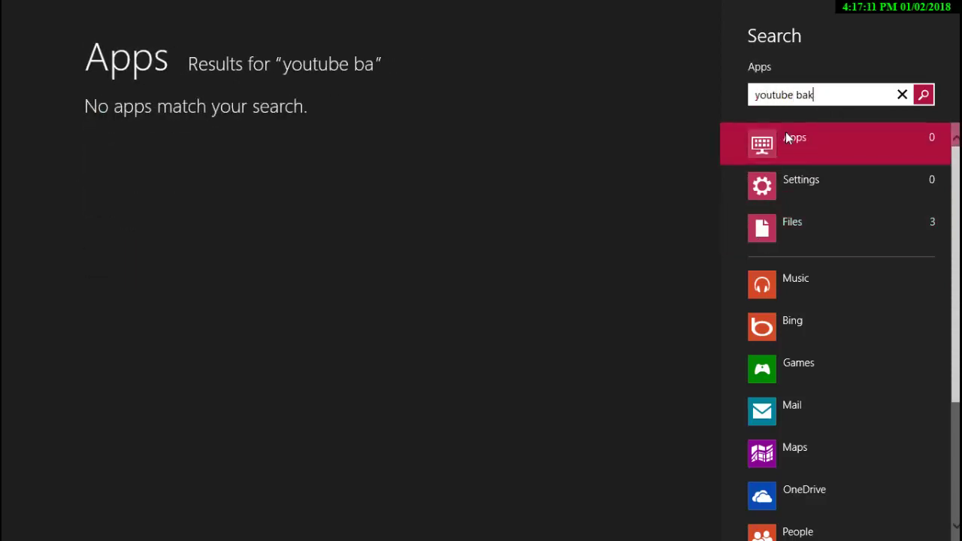
pyautogui.write('ground')
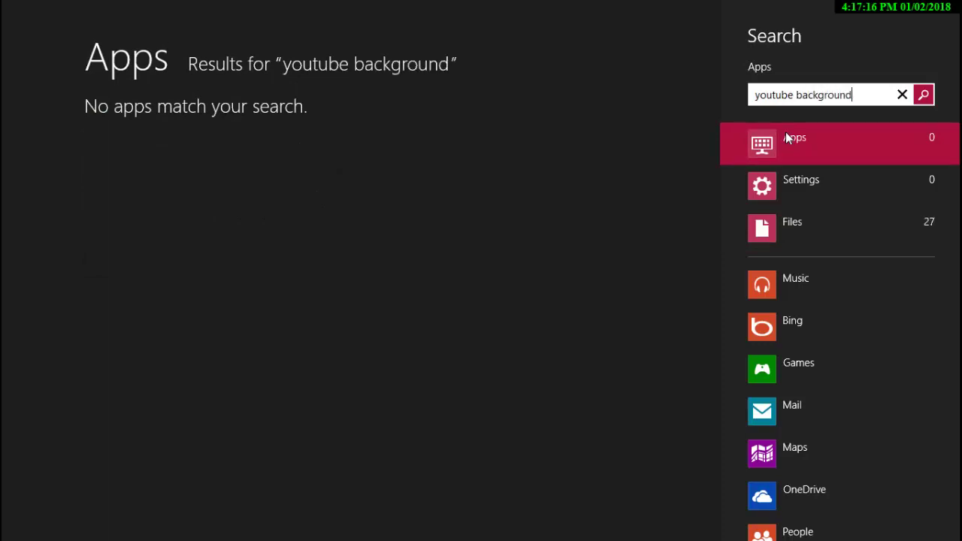
pyautogui.click(784, 240)
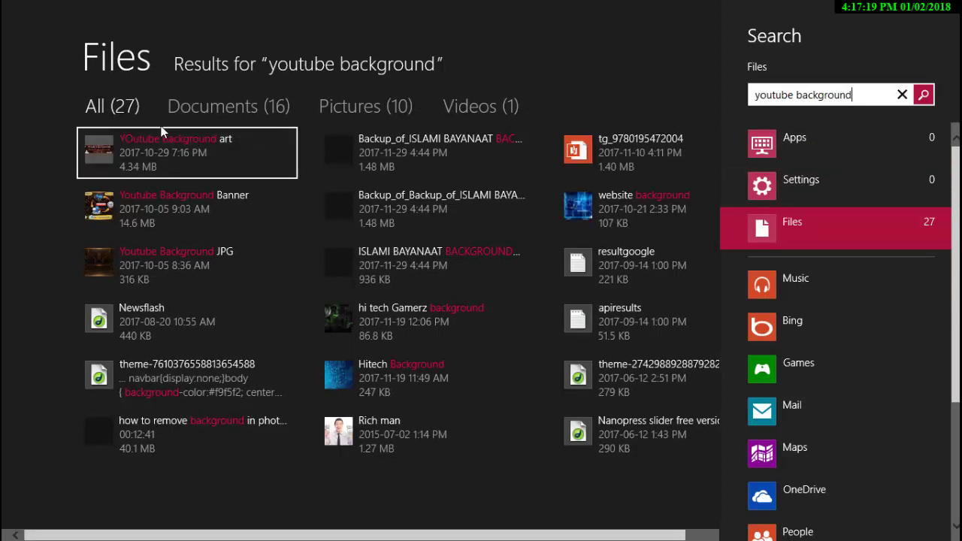
pyautogui.moveTo(166, 137)
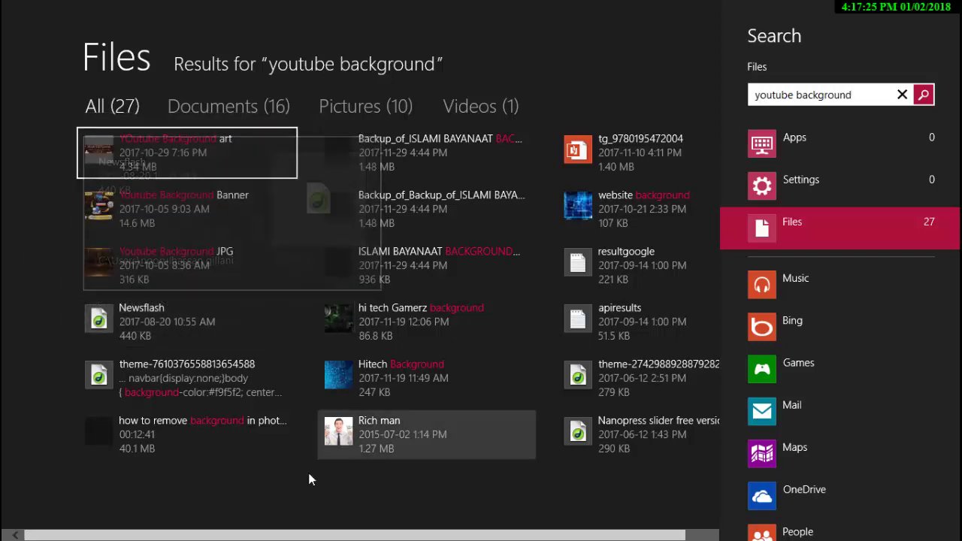
pyautogui.scroll(-5, 308, 474)
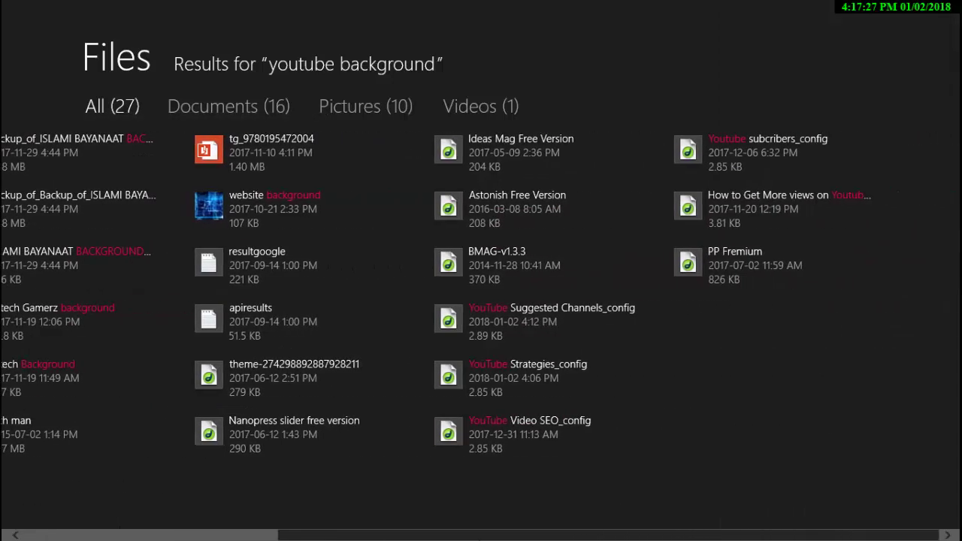
pyautogui.scroll(5, 21, 482)
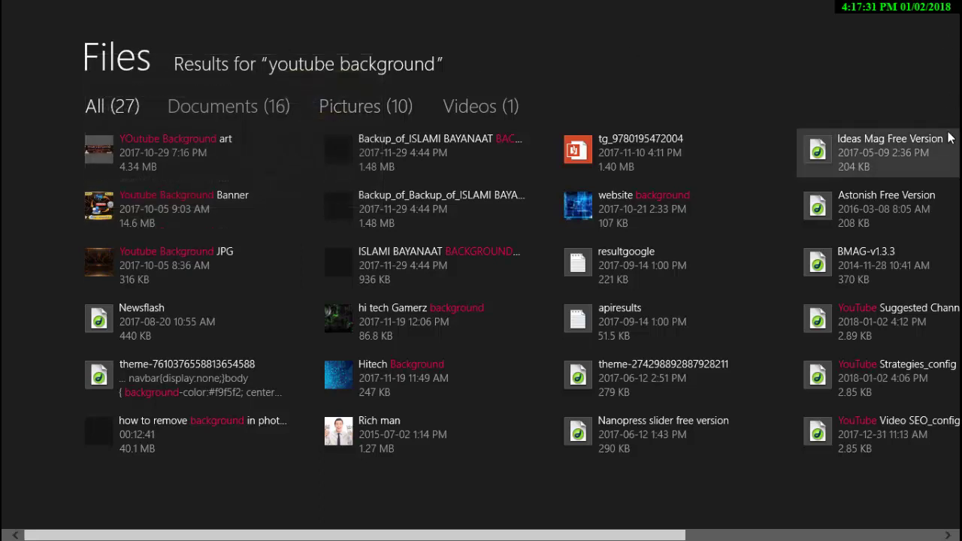
# Search the computer's files for "youtube cover".
pyautogui.press('super+f')
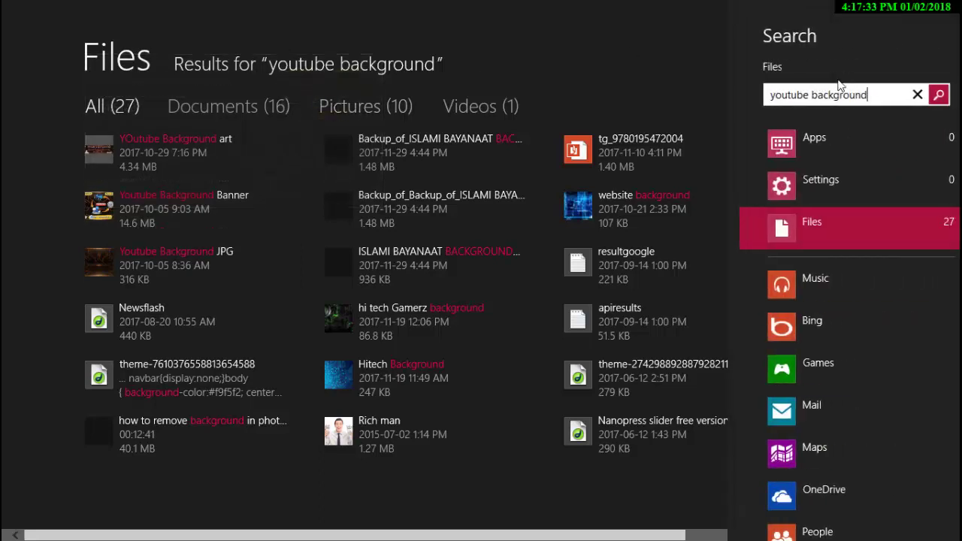
pyautogui.write('youtube')
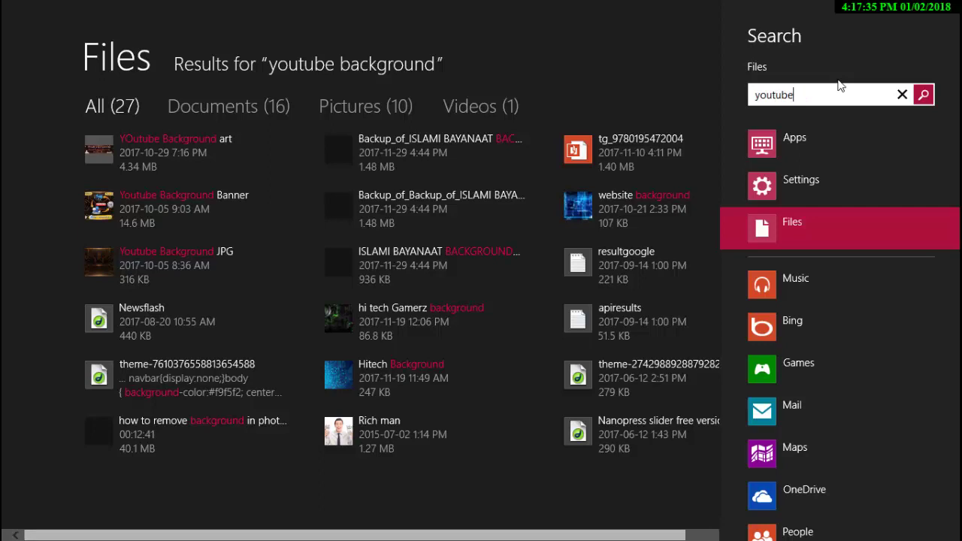
pyautogui.click(801, 308)
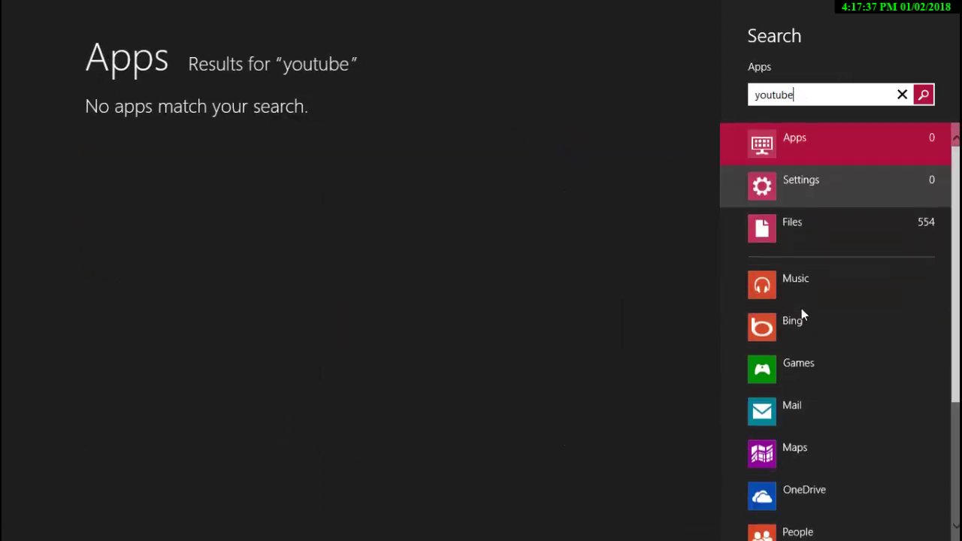
pyautogui.write('cover')
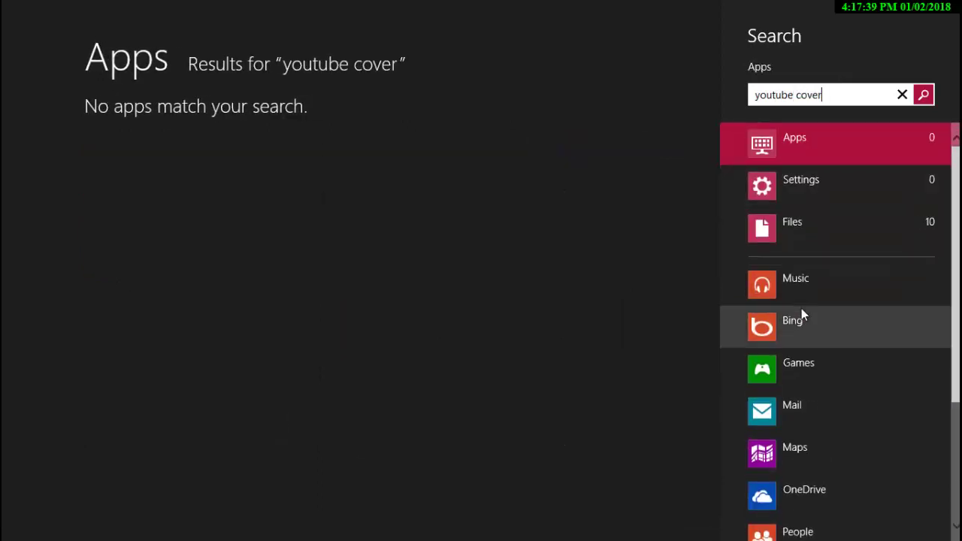
pyautogui.click(805, 223)
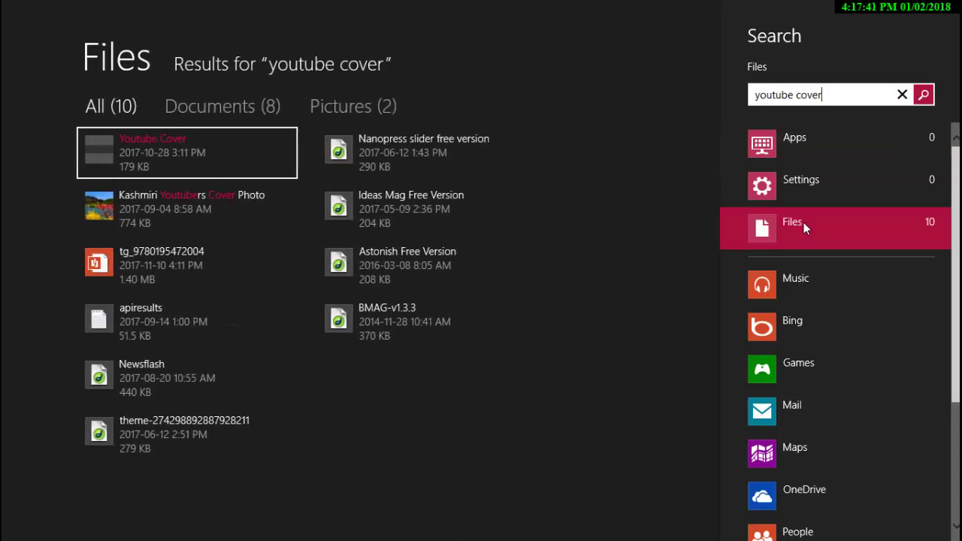
# Leave the file search and return to the desktop.
pyautogui.click(781, 135)
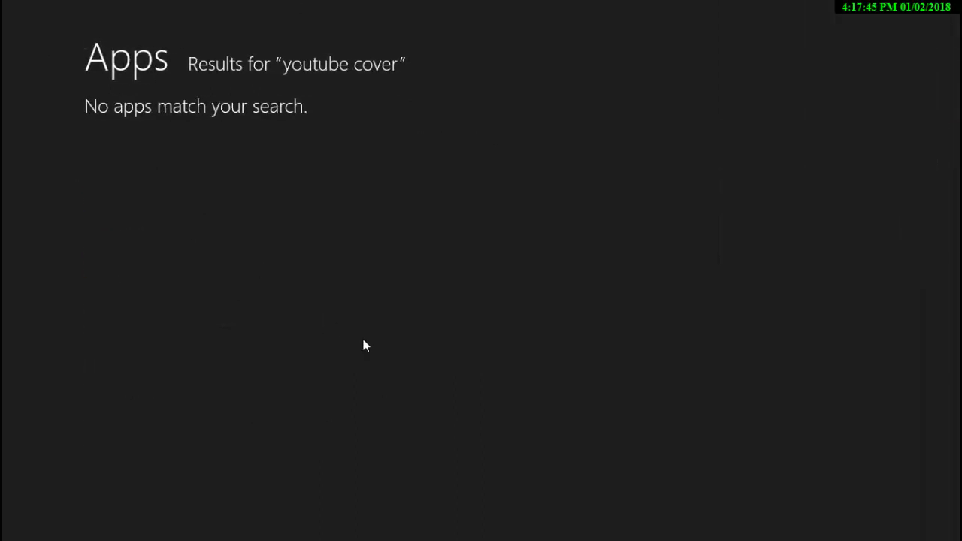
pyautogui.press('super+q')
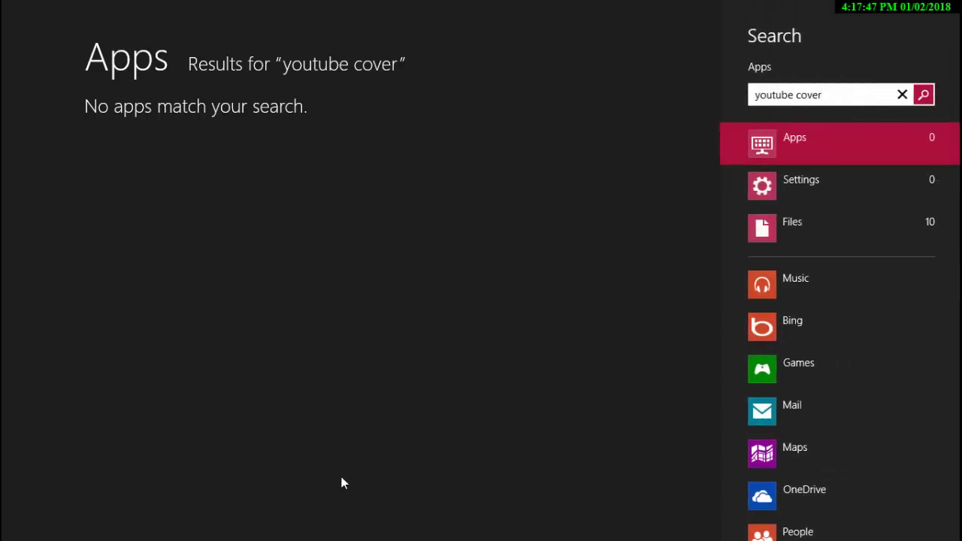
pyautogui.click(222, 182)
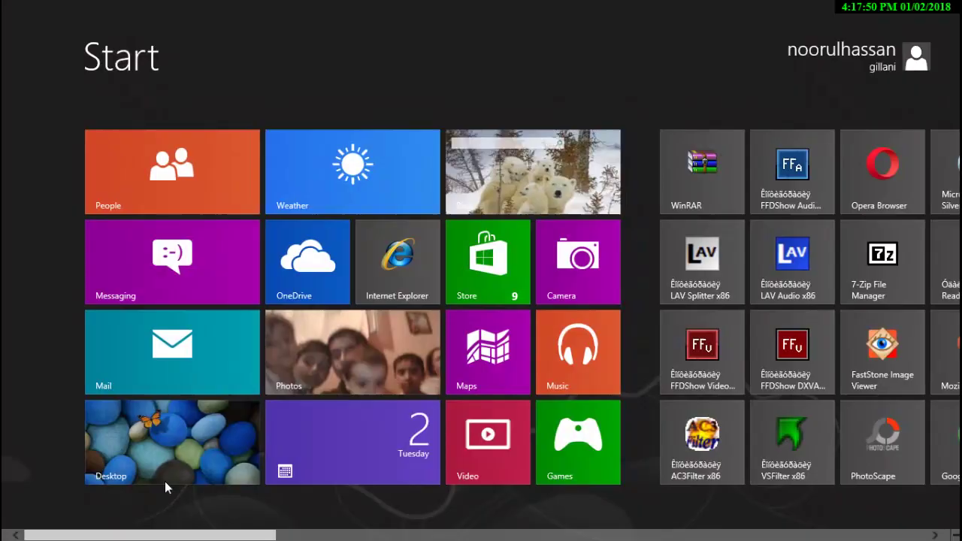
pyautogui.click(165, 481)
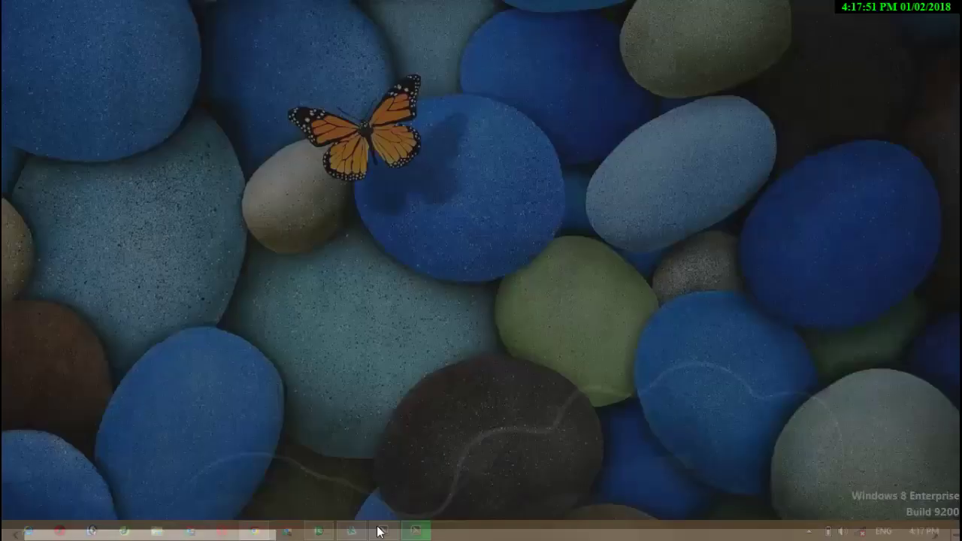
pyautogui.click(415, 531)
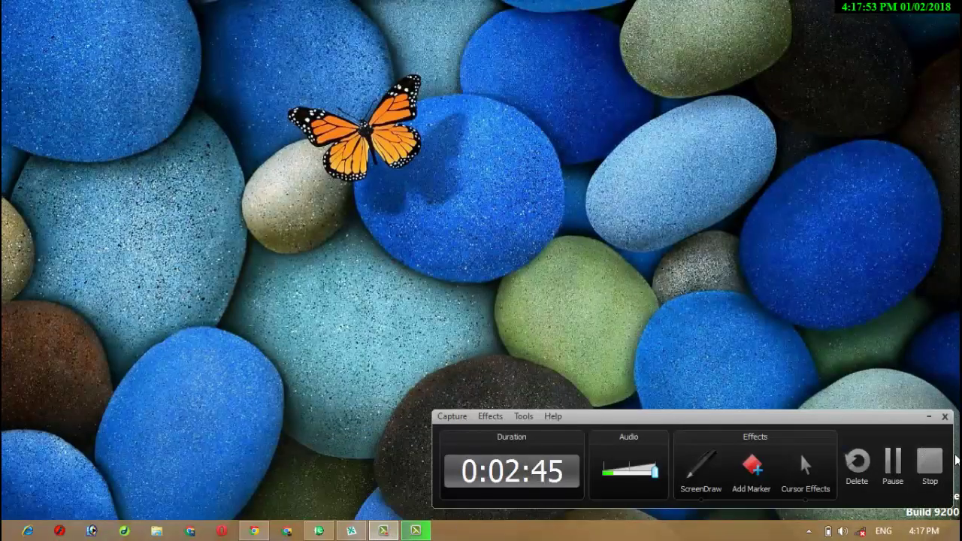
pyautogui.click(894, 466)
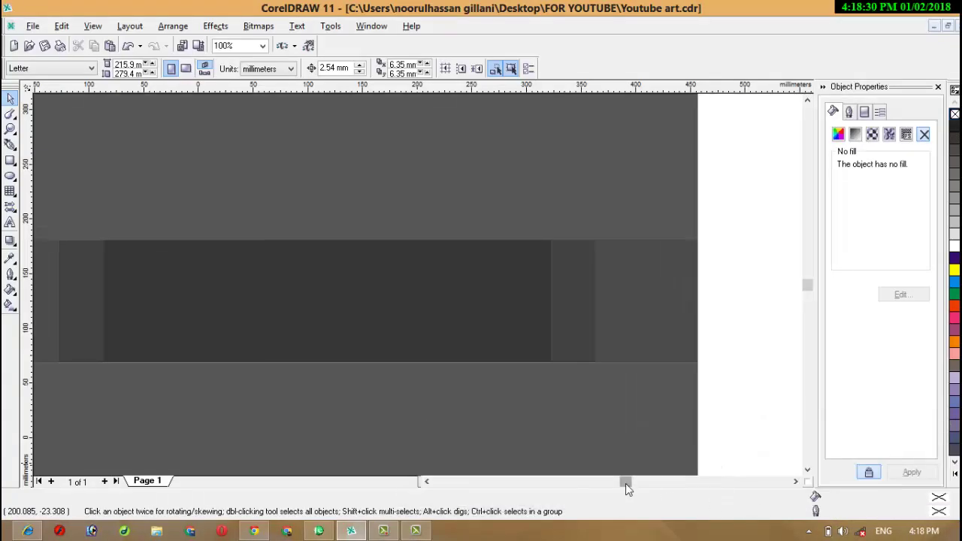
pyautogui.moveTo(625, 483); pyautogui.dragTo(617, 485)
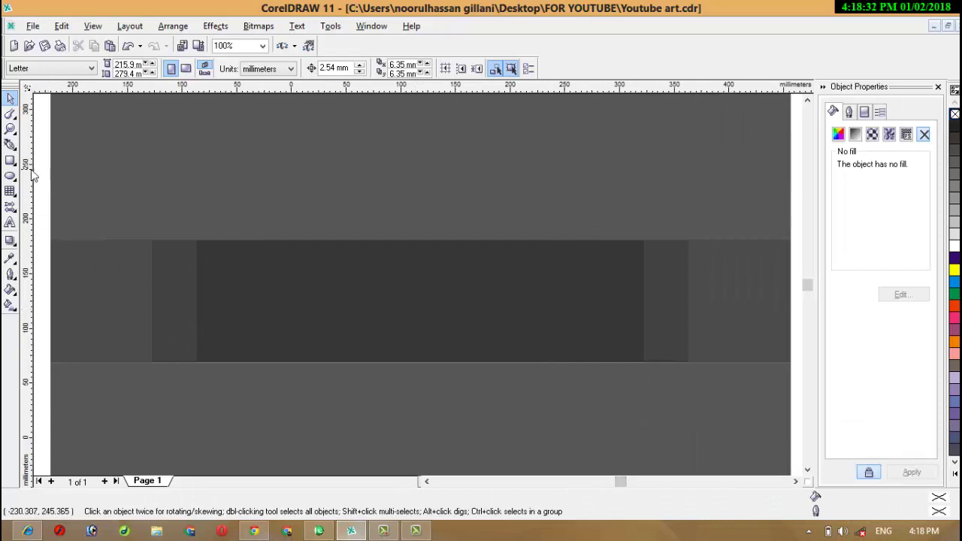
pyautogui.click(946, 149)
pyautogui.write('l')
pyautogui.press('BackSpace')
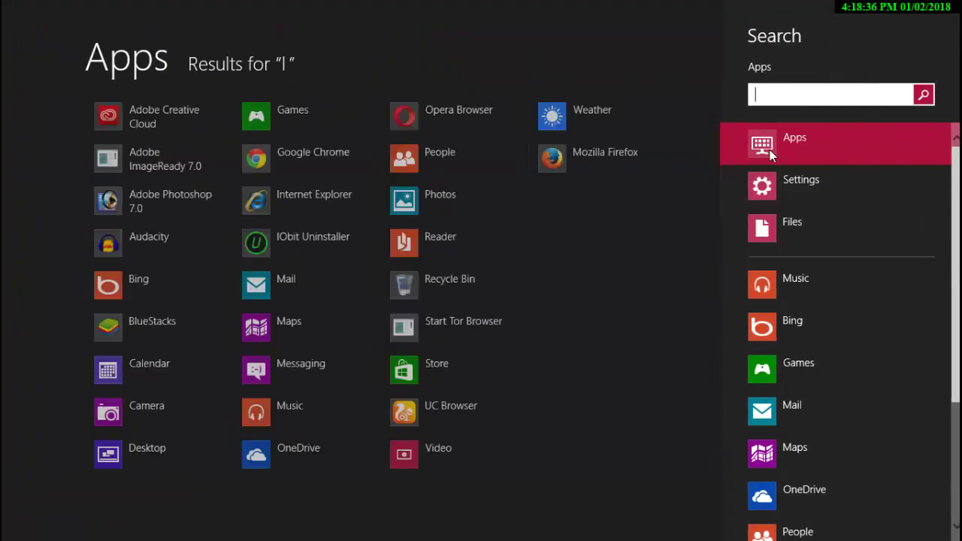
pyautogui.write('GOOD')
pyautogui.press('BackSpace')
pyautogui.press('BackSpace')
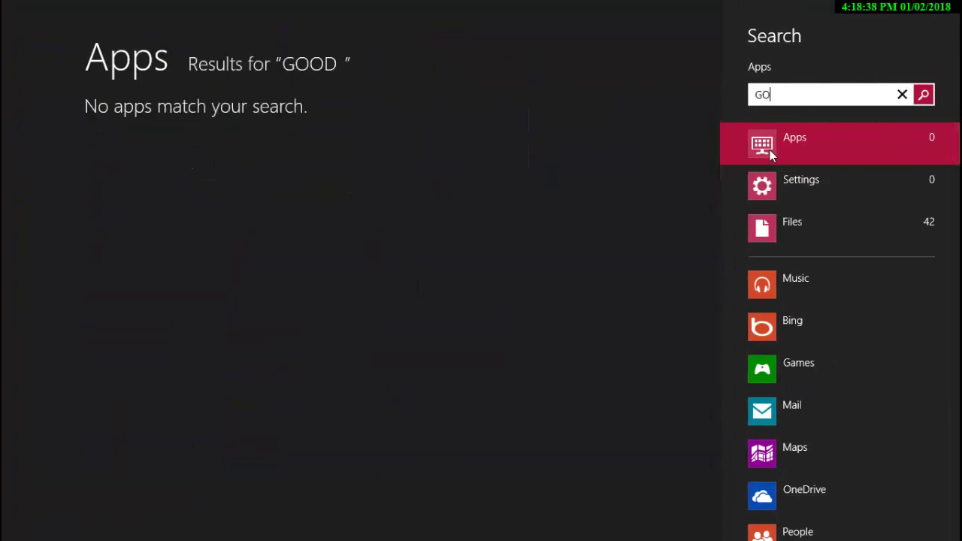
pyautogui.press('BackSpace')
pyautogui.press('BackSpace')
pyautogui.write('layer')
pyautogui.press('BackSpace')
pyautogui.press('BackSpace')
pyautogui.press('BackSpace')
pyautogui.press('BackSpace')
pyautogui.press('BackSpace')
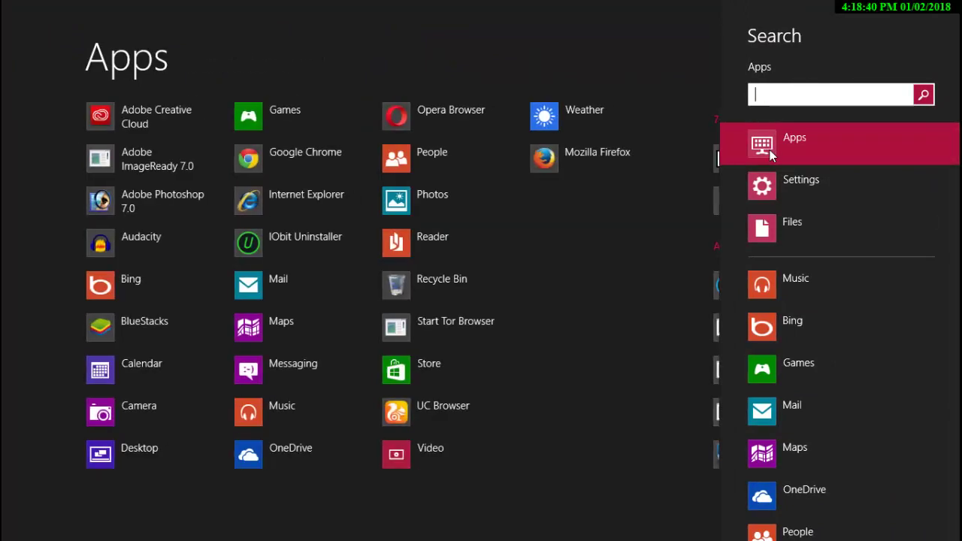
# Search the computer's files for ".png" and look through the images from Masjid mosque to Grand Theft auto.
pyautogui.write('.png')
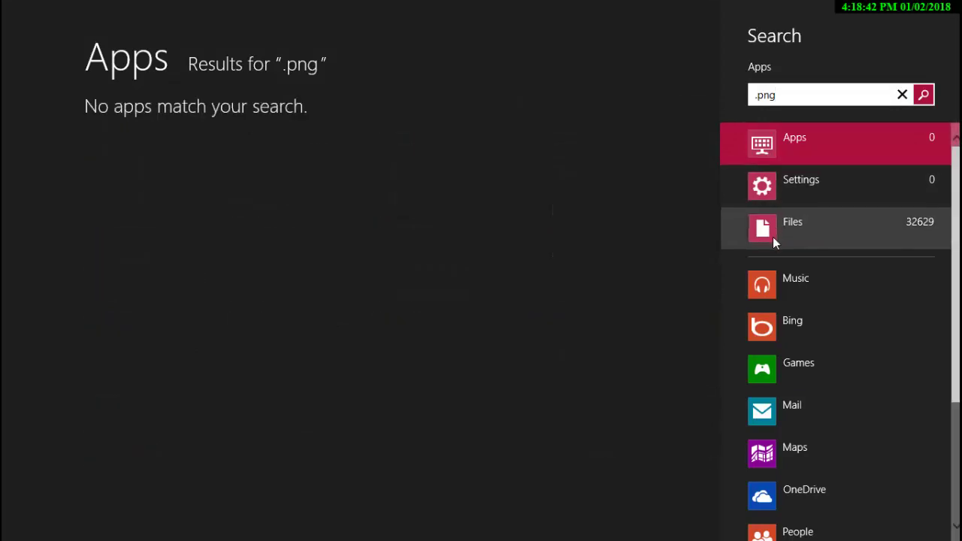
pyautogui.click(772, 237)
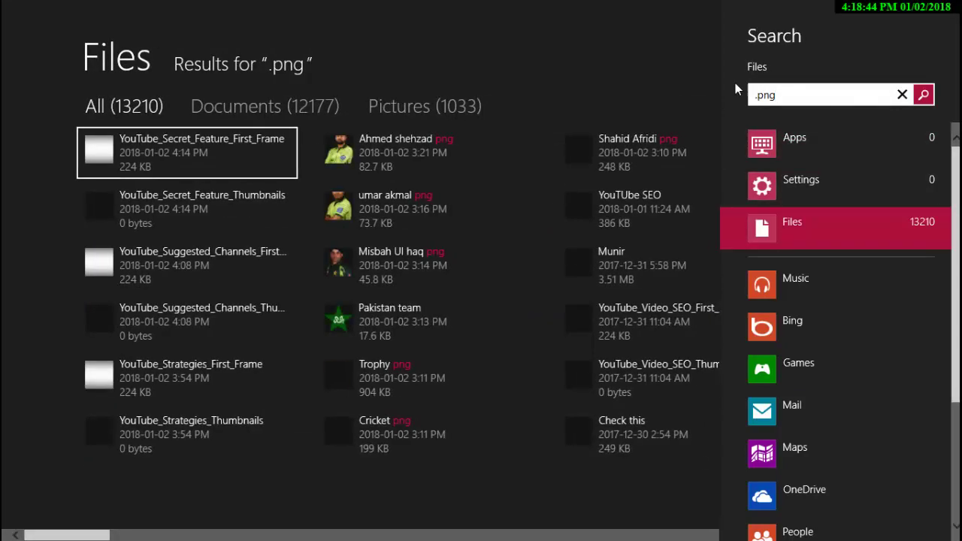
pyautogui.scroll(-2, 151, 432)
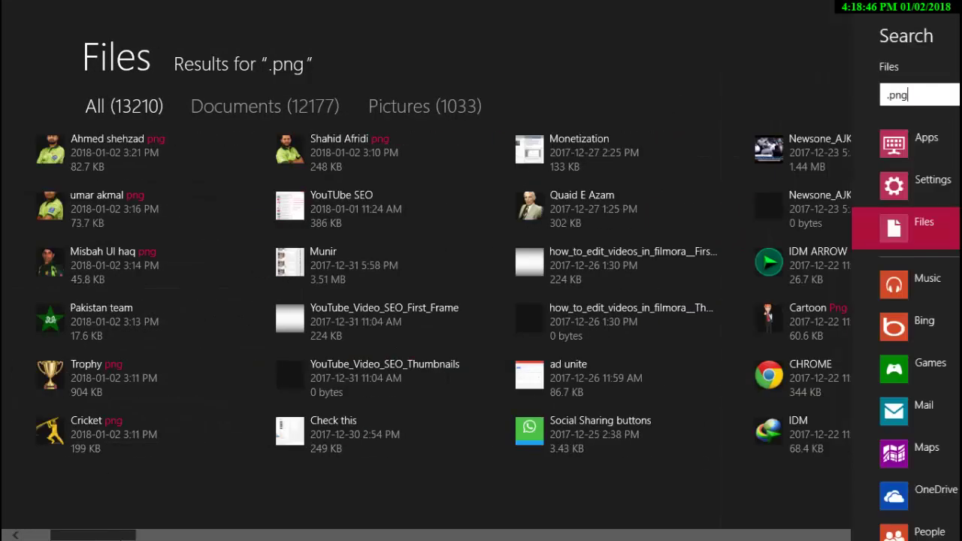
pyautogui.moveTo(94, 535); pyautogui.dragTo(286, 524)
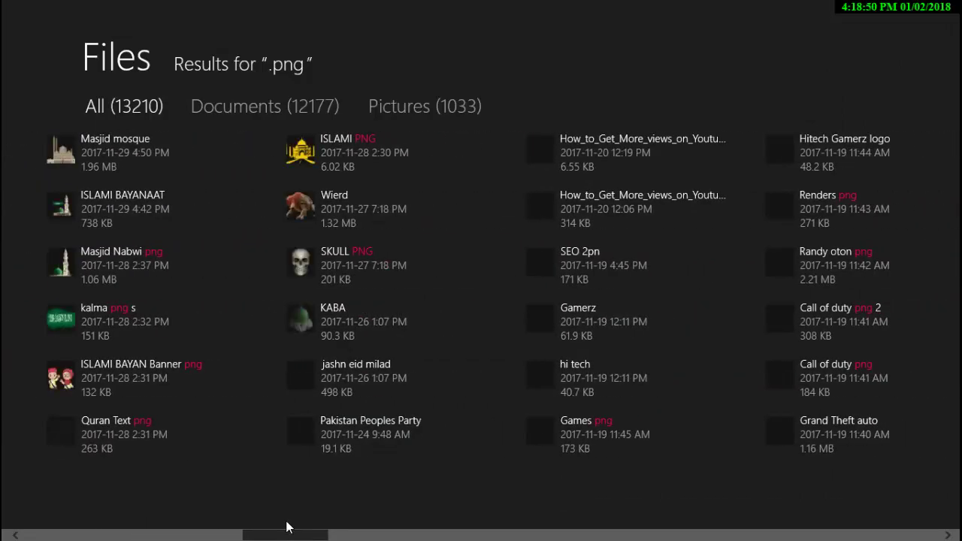
pyautogui.rightClick(142, 214)
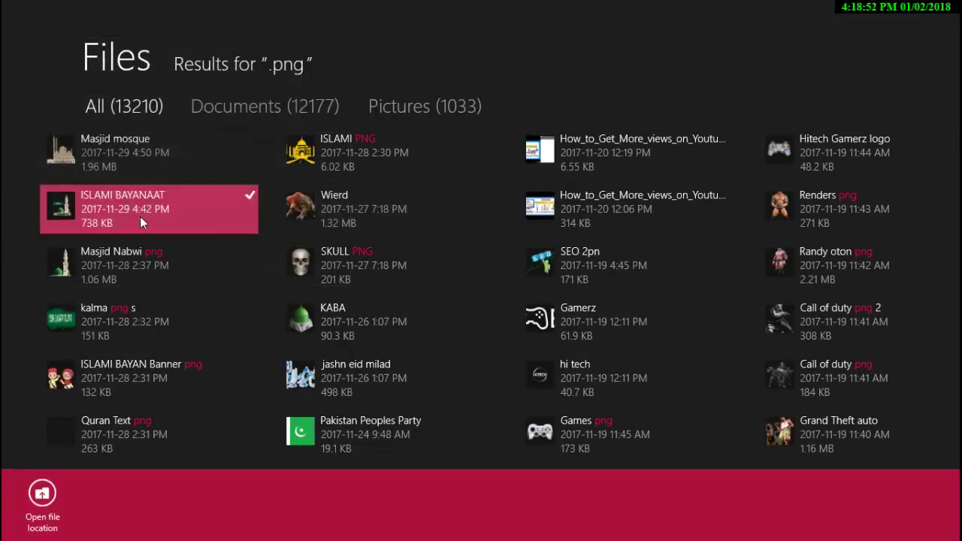
pyautogui.rightClick(103, 331)
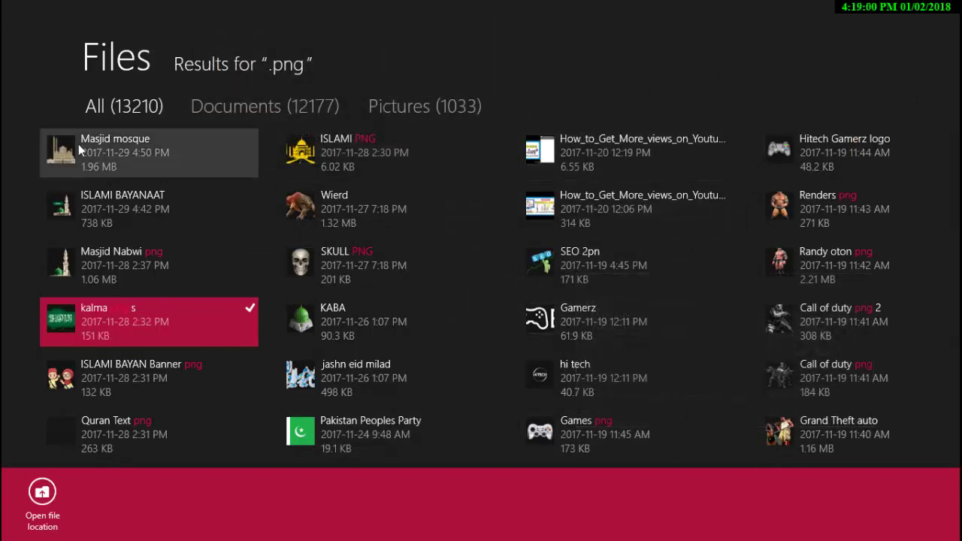
pyautogui.rightClick(159, 336)
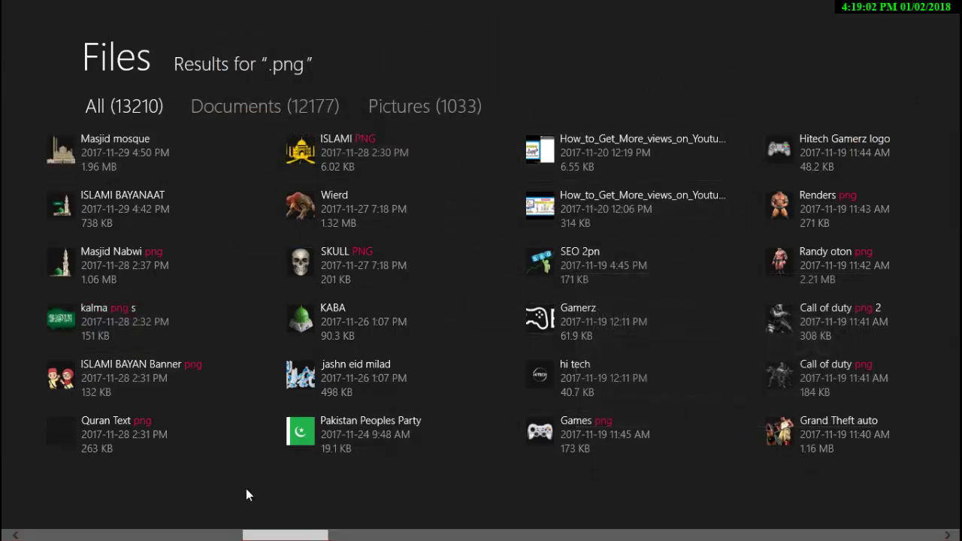
# Open the file location of the Facebook likess s image, look through the FOR YOUTUBE folder and close it.
pyautogui.moveTo(285, 534); pyautogui.dragTo(599, 539)
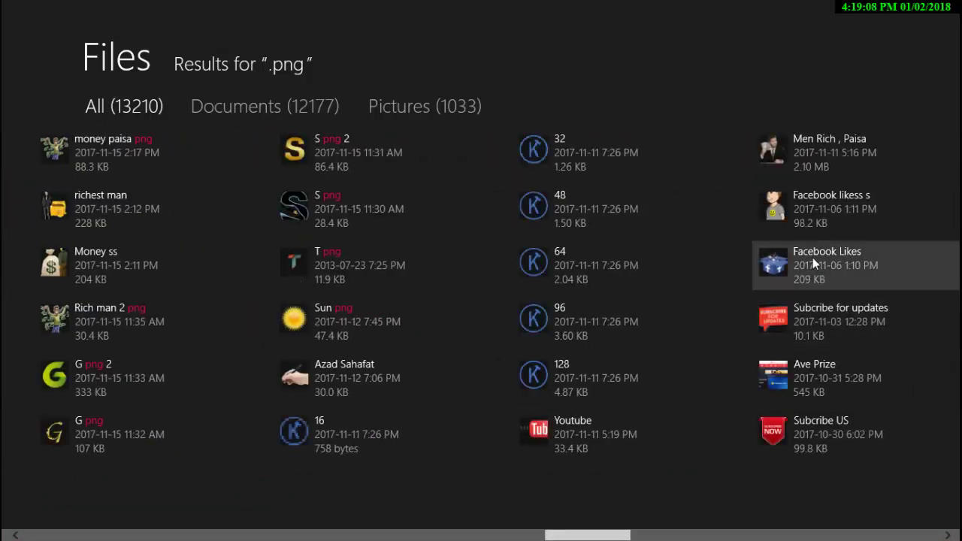
pyautogui.rightClick(770, 201)
pyautogui.click(42, 492)
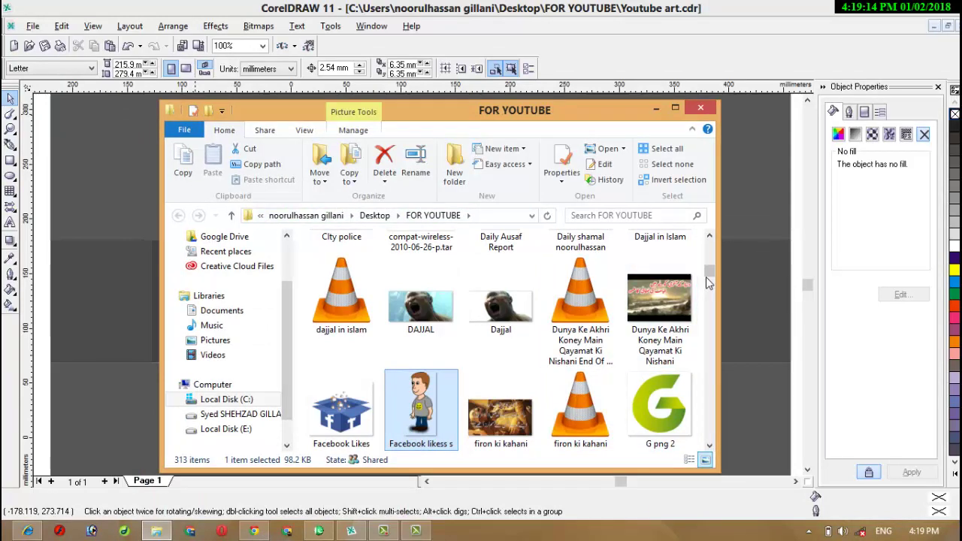
pyautogui.scroll(10, 643, 374)
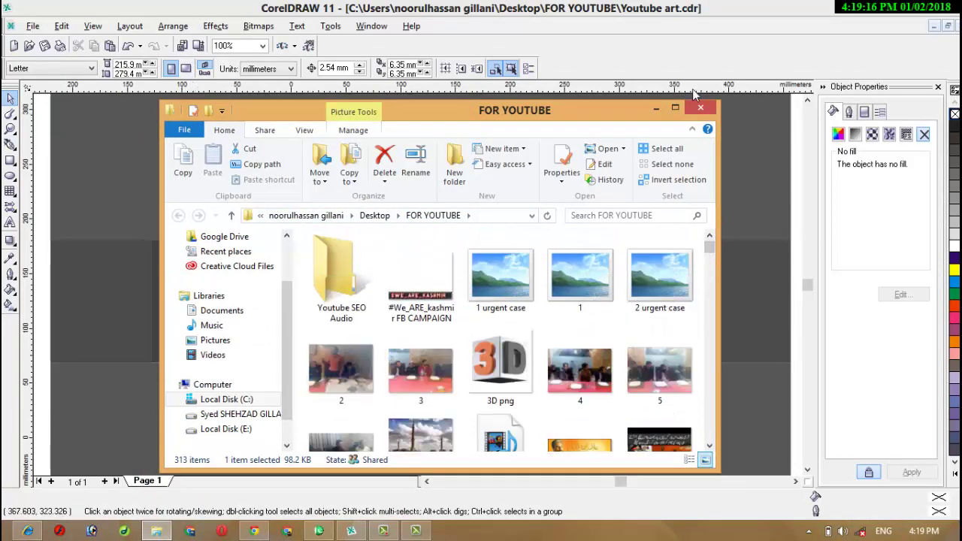
pyautogui.click(699, 109)
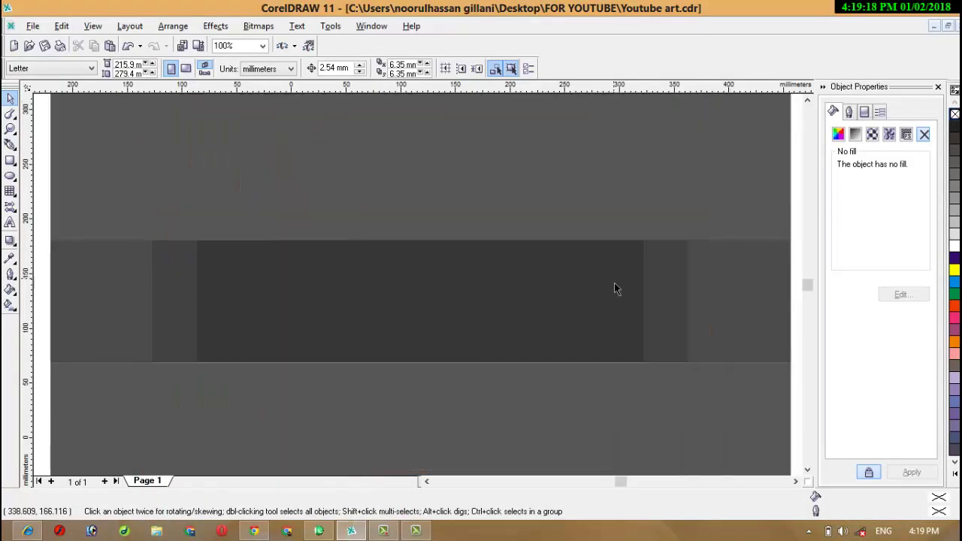
# Search the computer's files for "corel draw" and open the file location of layer for corel draw 2.
pyautogui.press('super+q')
pyautogui.write('corel draw')
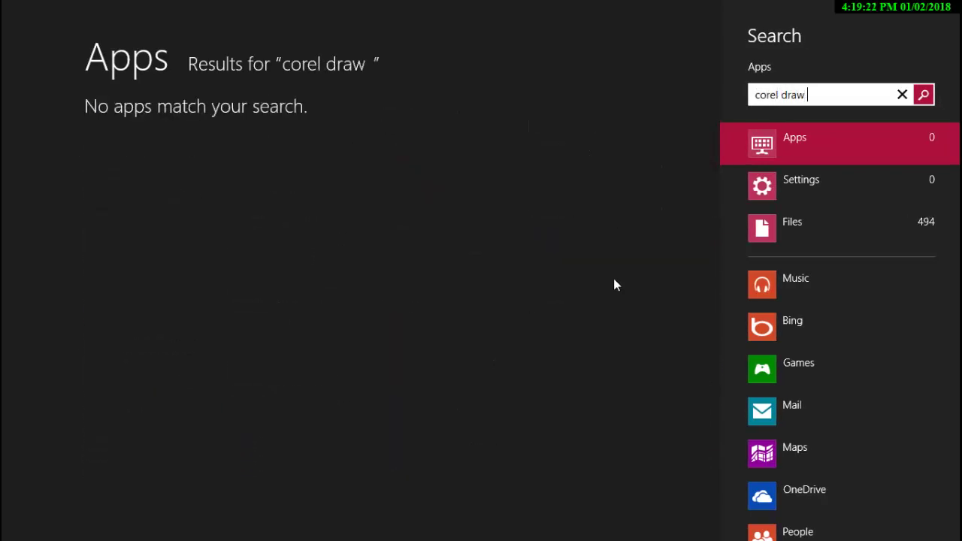
pyautogui.click(777, 229)
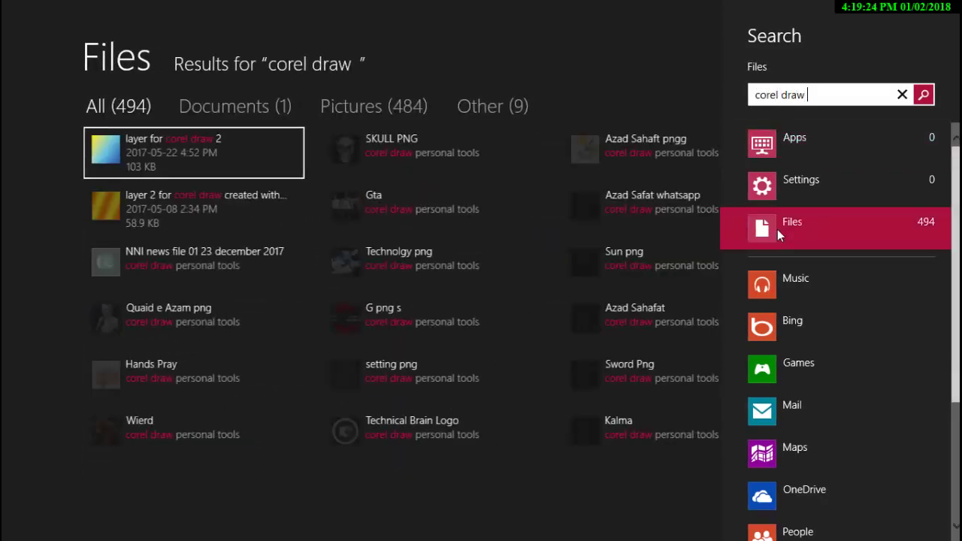
pyautogui.rightClick(211, 148)
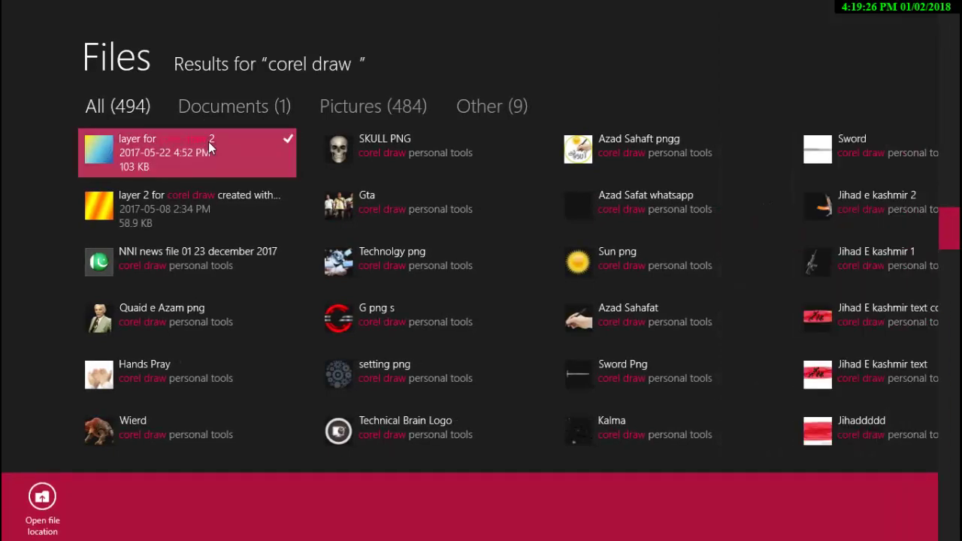
pyautogui.click(60, 515)
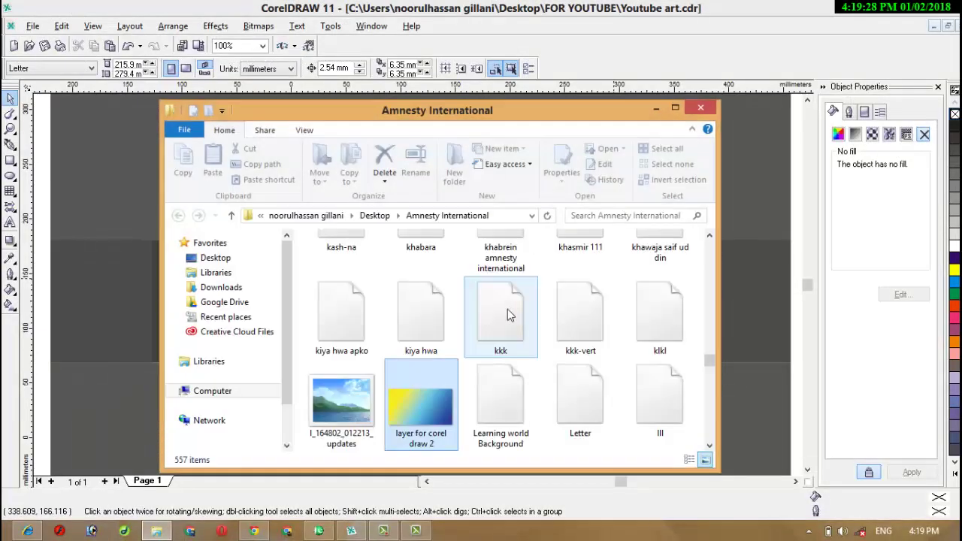
# Browse the Amnesty International folder and search it for "jpg".
pyautogui.click(507, 316)
pyautogui.scroll(5, 505, 315)
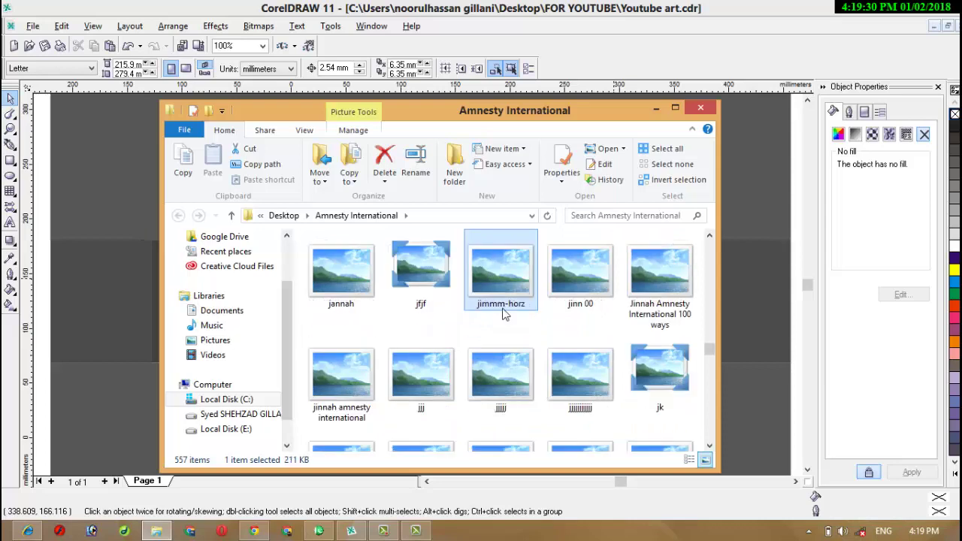
pyautogui.press('Up')
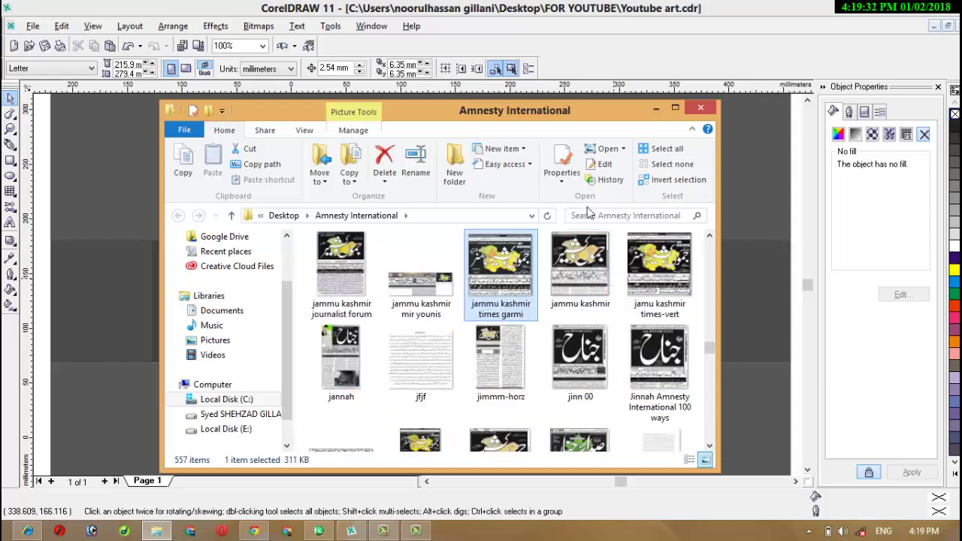
pyautogui.click(592, 217)
pyautogui.write('jpg')
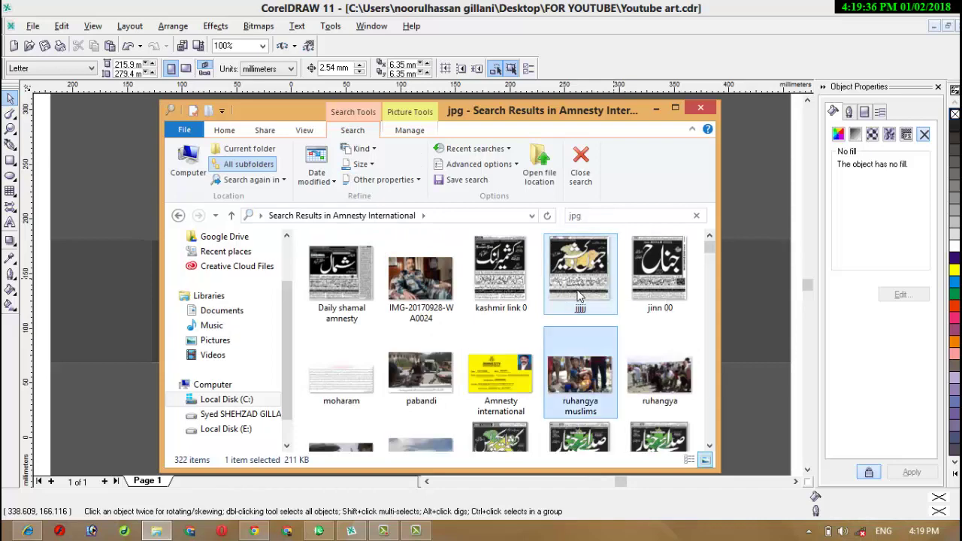
# Look through the JPG images found in the Amnesty International folder and close the folder window.
pyautogui.press('Down')
pyautogui.press('Down')
pyautogui.press('Down')
pyautogui.press('Down')
pyautogui.press('Down')
pyautogui.press('Down')
pyautogui.press('Down')
pyautogui.press('Down')
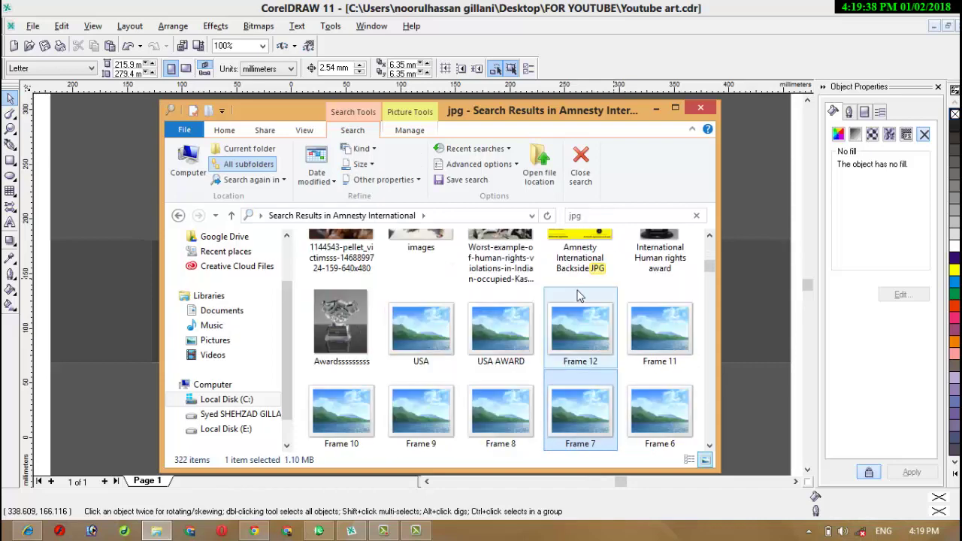
pyautogui.press('Down')
pyautogui.press('Down')
pyautogui.press('Down')
pyautogui.press('Down')
pyautogui.press('Down')
pyautogui.press('Down')
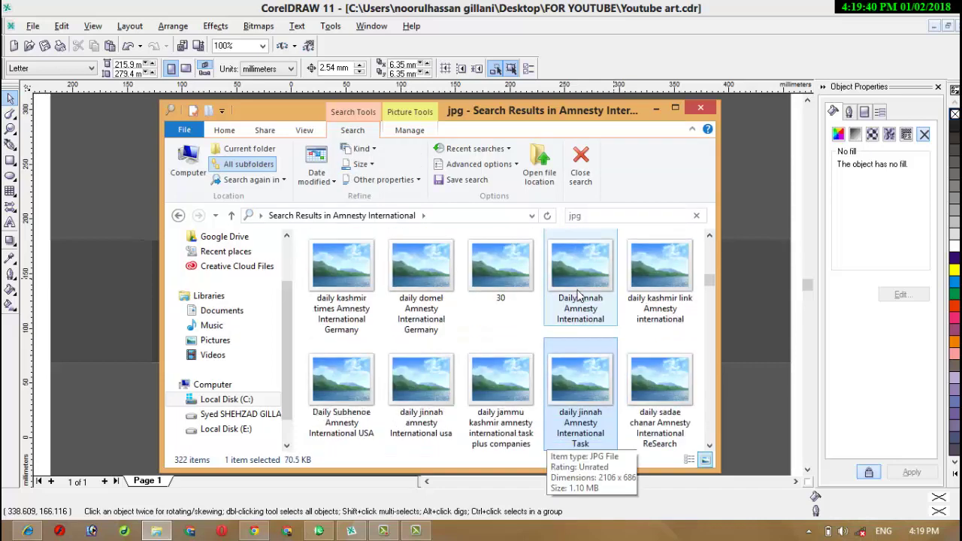
pyautogui.press('Down')
pyautogui.press('Down')
pyautogui.press('Down')
pyautogui.press('Down')
pyautogui.press('Down')
pyautogui.press('Down')
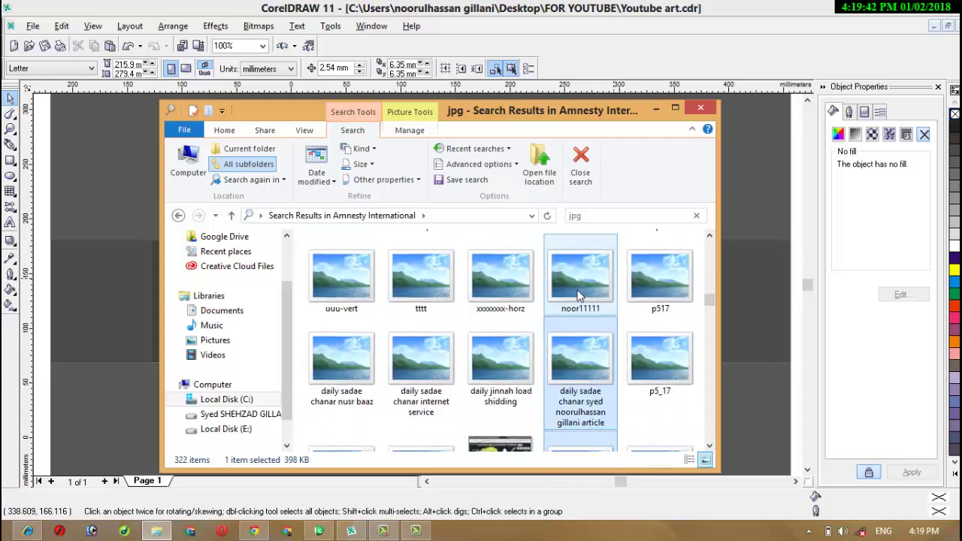
pyautogui.press('Down')
pyautogui.press('Down')
pyautogui.press('Down')
pyautogui.press('Down')
pyautogui.press('Down')
pyautogui.press('Down')
pyautogui.press('Down')
pyautogui.press('Down')
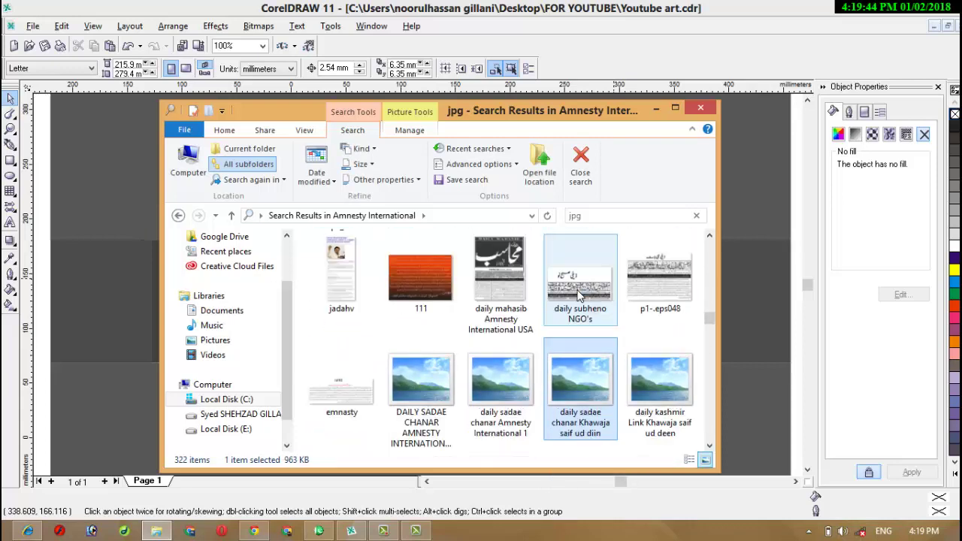
pyautogui.press('Down')
pyautogui.press('Down')
pyautogui.press('Down')
pyautogui.press('Down')
pyautogui.press('Down')
pyautogui.press('Down')
pyautogui.press('Down')
pyautogui.press('Down')
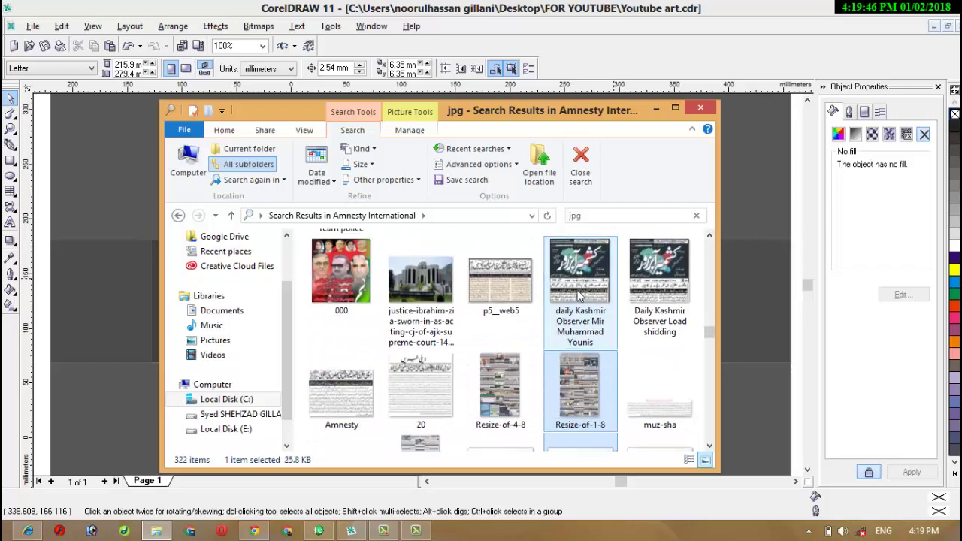
pyautogui.press('Down')
pyautogui.press('Down')
pyautogui.press('Down')
pyautogui.press('Down')
pyautogui.press('Down')
pyautogui.press('Down')
pyautogui.press('Down')
pyautogui.press('Down')
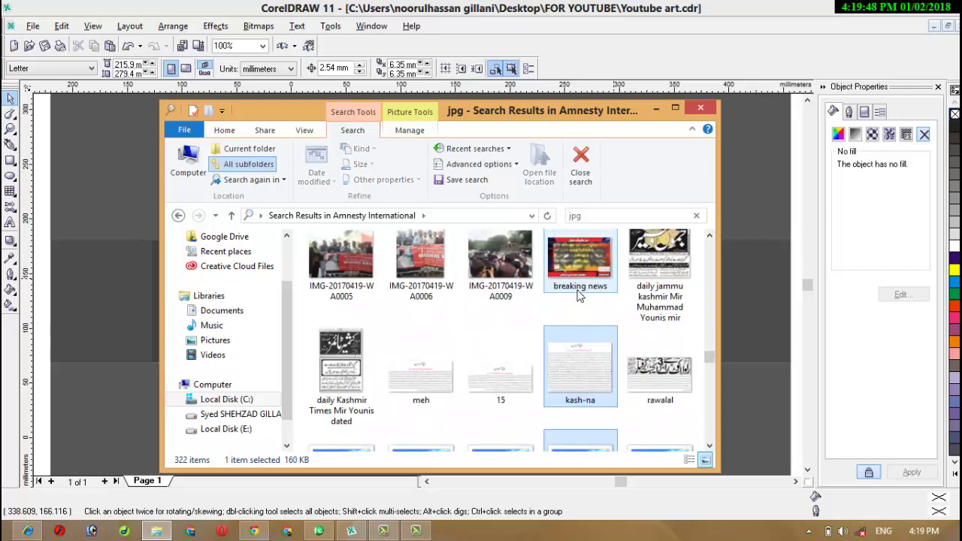
pyautogui.press('Down')
pyautogui.press('Down')
pyautogui.press('Down')
pyautogui.press('Down')
pyautogui.press('Down')
pyautogui.press('Down')
pyautogui.press('Down')
pyautogui.press('Down')
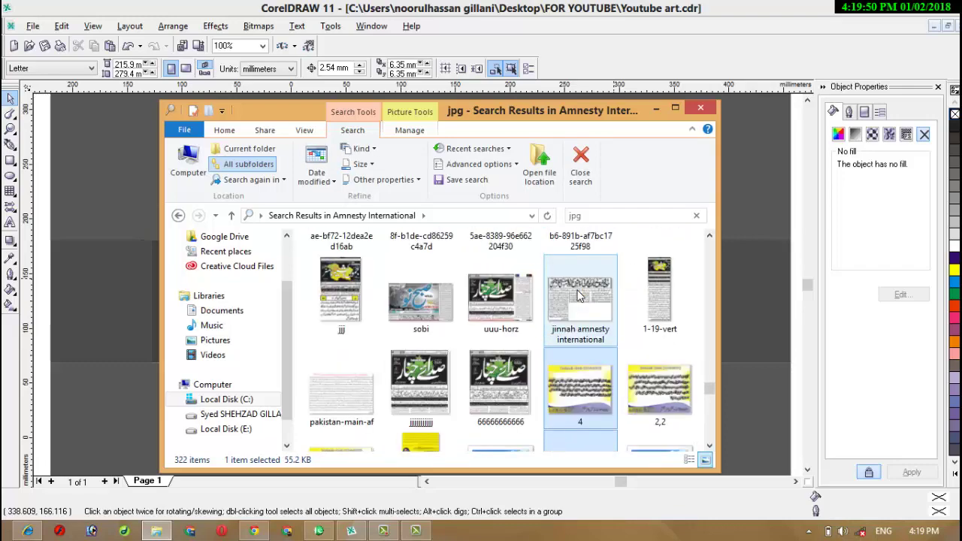
pyautogui.press('Down')
pyautogui.press('Down')
pyautogui.press('Down')
pyautogui.press('Down')
pyautogui.press('Down')
pyautogui.press('Down')
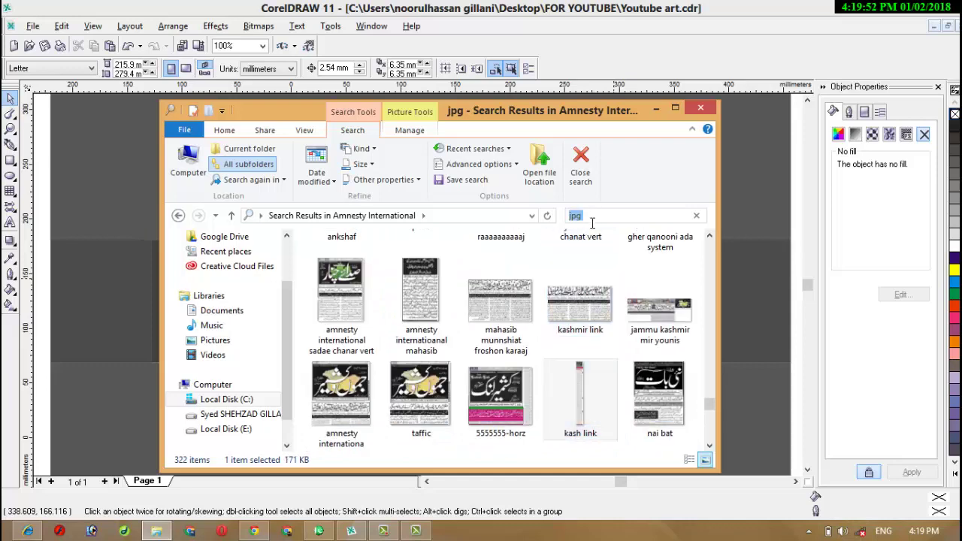
pyautogui.click(698, 109)
# Open the corel draw personal tools folder and search it for "jpg".
pyautogui.press('super+q')
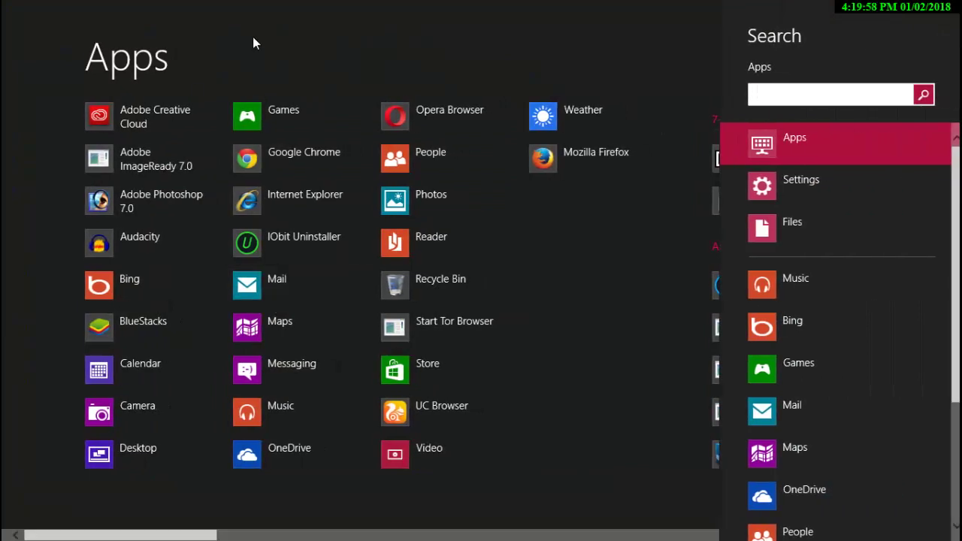
pyautogui.press('super')
pyautogui.click(257, 481)
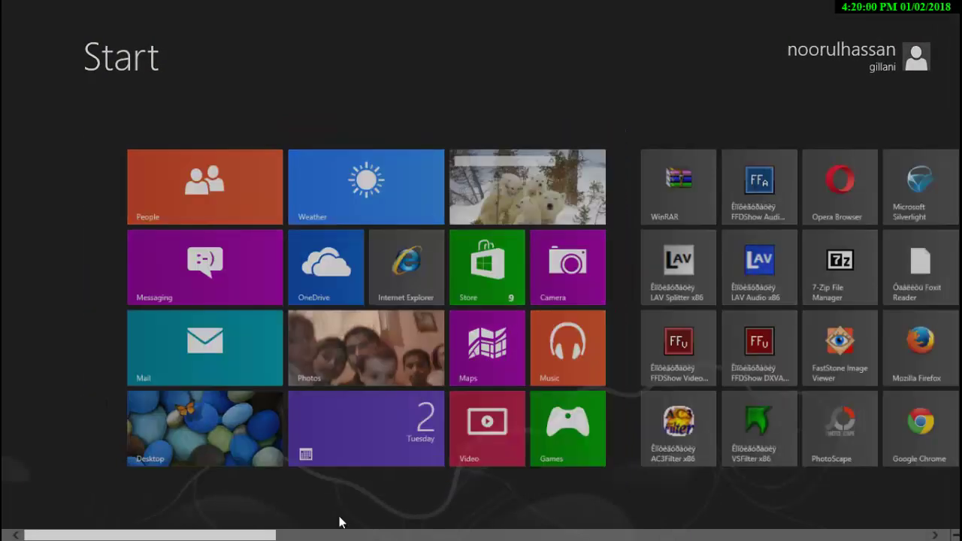
pyautogui.click(385, 531)
pyautogui.click(416, 530)
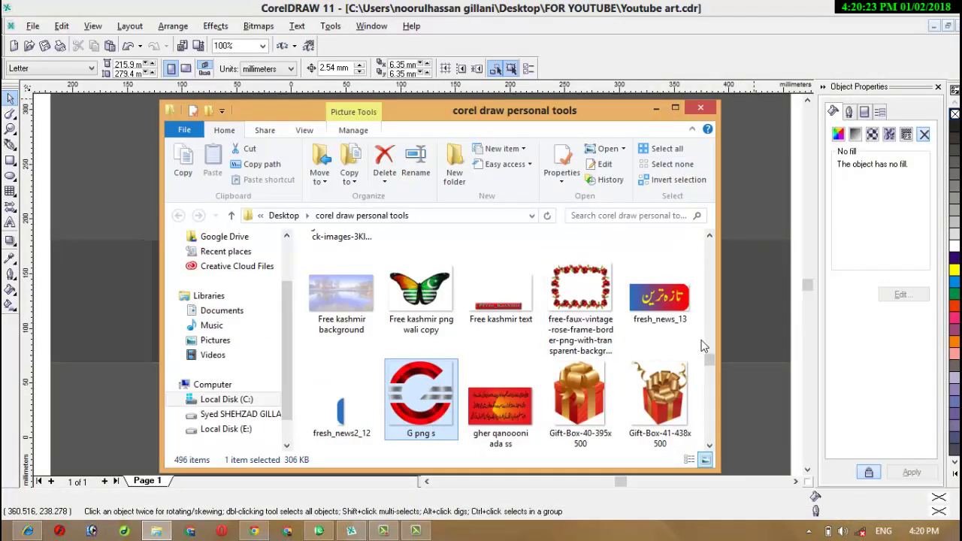
pyautogui.moveTo(708, 373); pyautogui.dragTo(703, 402)
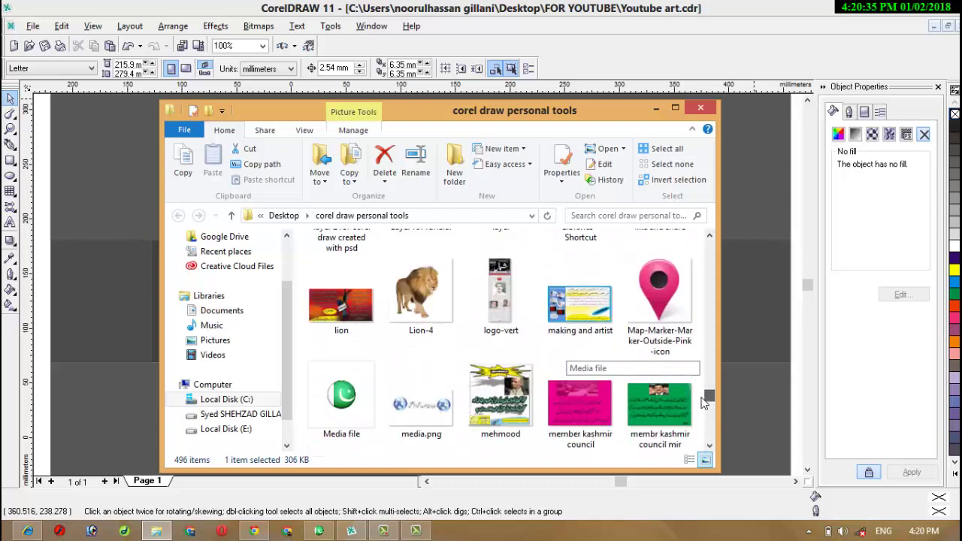
pyautogui.click(638, 217)
pyautogui.write('jpg')
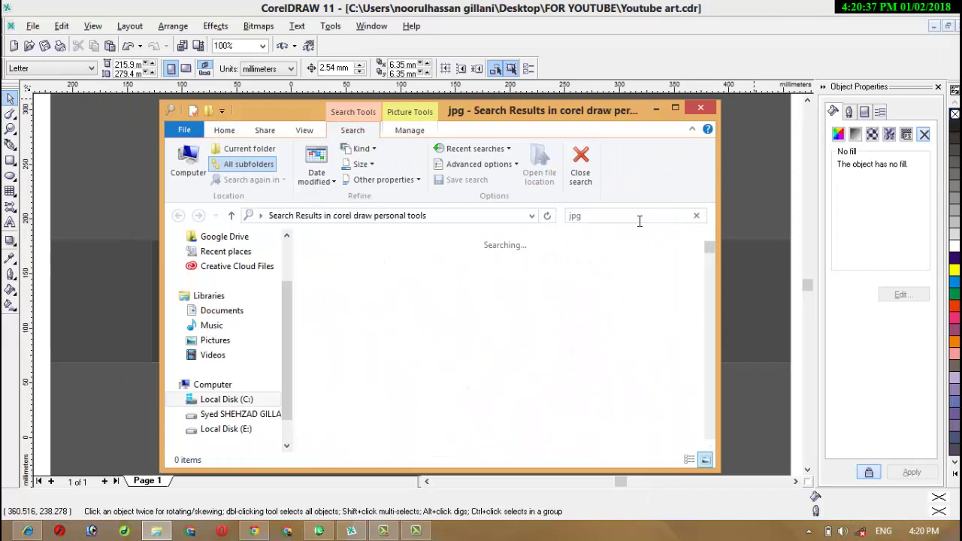
# Look through the JPG images in the corel draw personal tools folder for a banner background, down to images (7).
pyautogui.press('Down')
pyautogui.press('Down')
pyautogui.press('Down')
pyautogui.press('Down')
pyautogui.press('Down')
pyautogui.press('Down')
pyautogui.press('Down')
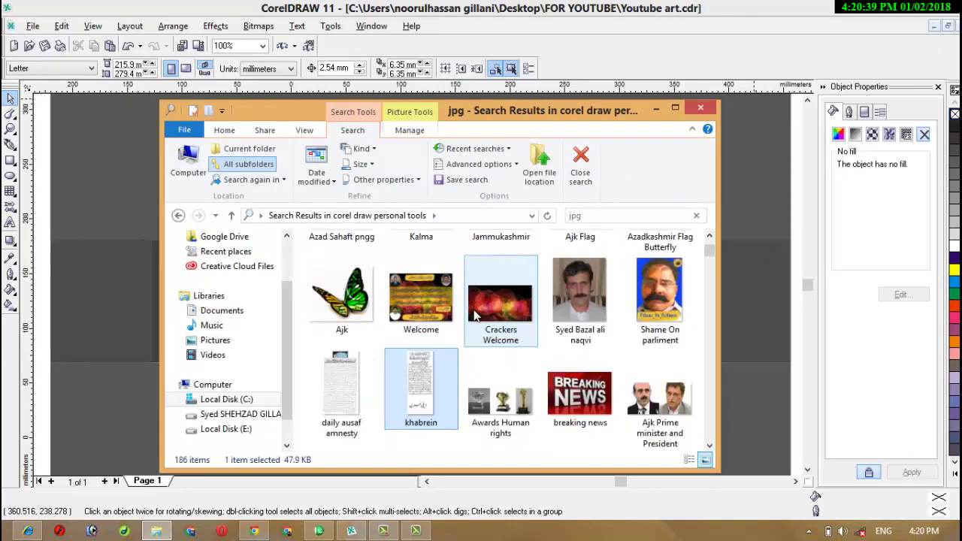
pyautogui.press('Down')
pyautogui.press('Down')
pyautogui.press('Down')
pyautogui.press('Down')
pyautogui.press('Down')
pyautogui.press('Down')
pyautogui.press('Down')
pyautogui.press('Down')
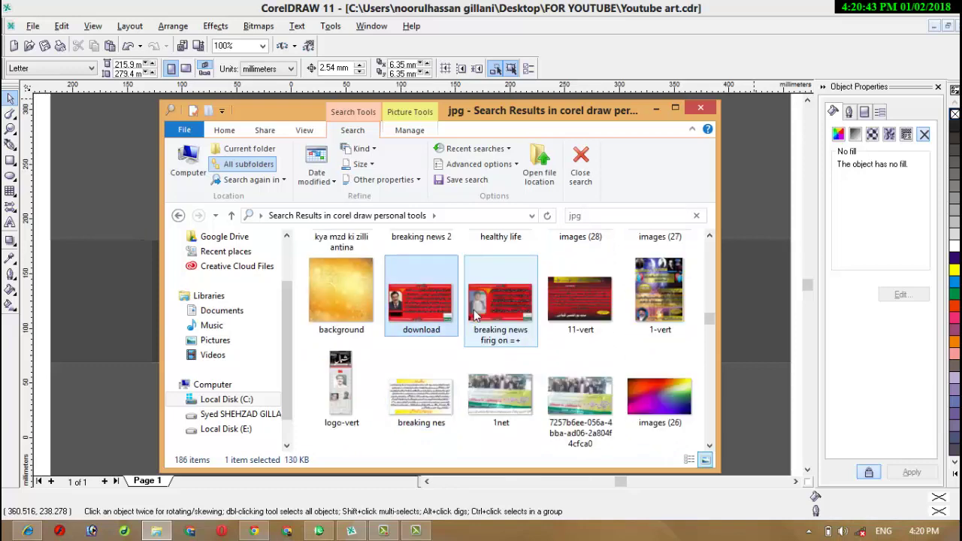
pyautogui.click(342, 317)
pyautogui.click(659, 392)
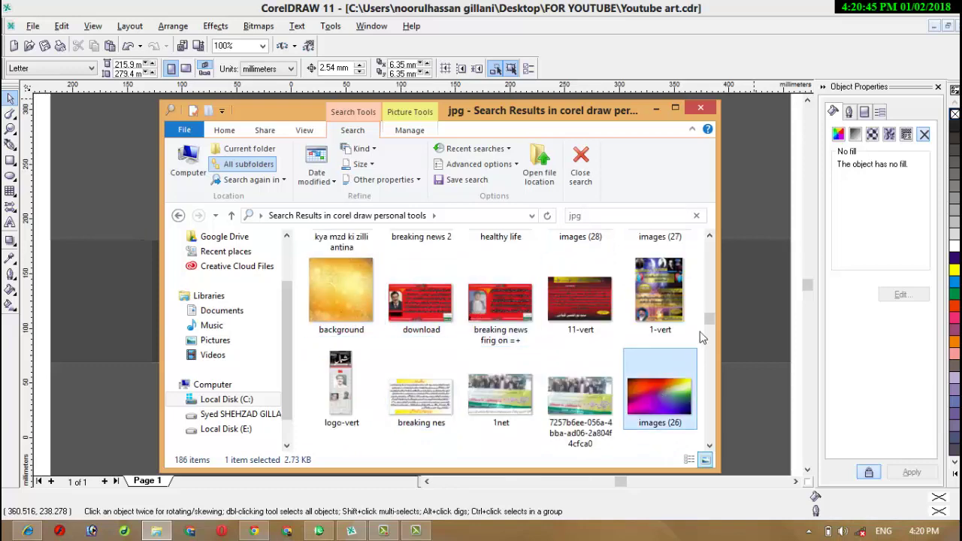
pyautogui.click(710, 331)
pyautogui.moveTo(710, 332); pyautogui.dragTo(700, 409)
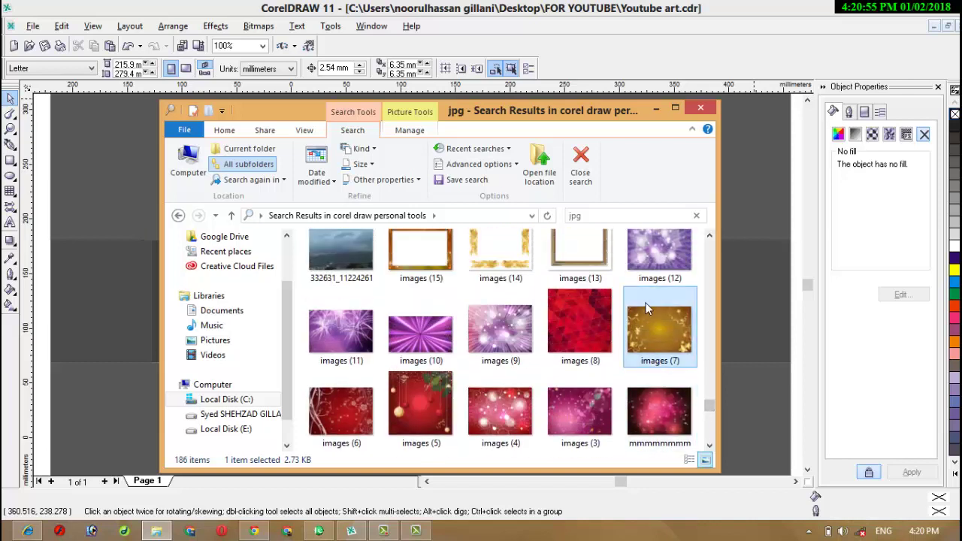
# Place the gold images (7) picture on the cover template and stretch it across the middle strip to about 676 × 111 mm.
pyautogui.moveTo(648, 308); pyautogui.dragTo(721, 291)
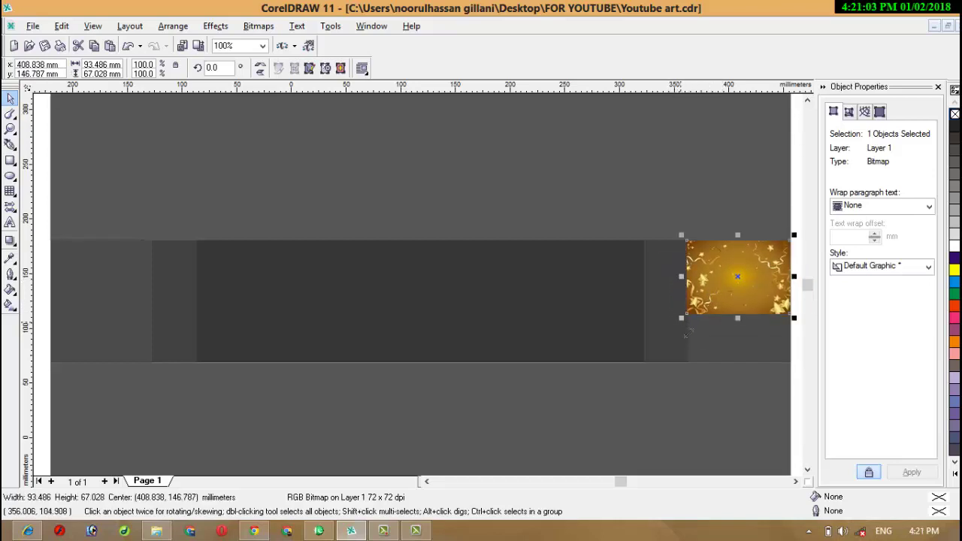
pyautogui.moveTo(685, 332); pyautogui.dragTo(460, 382)
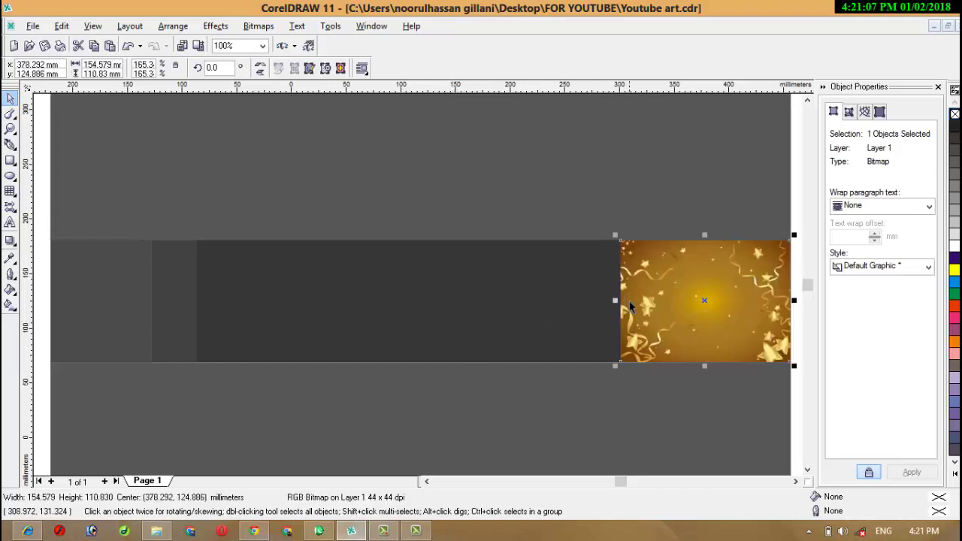
pyautogui.moveTo(623, 309); pyautogui.dragTo(164, 294)
pyautogui.click(146, 282)
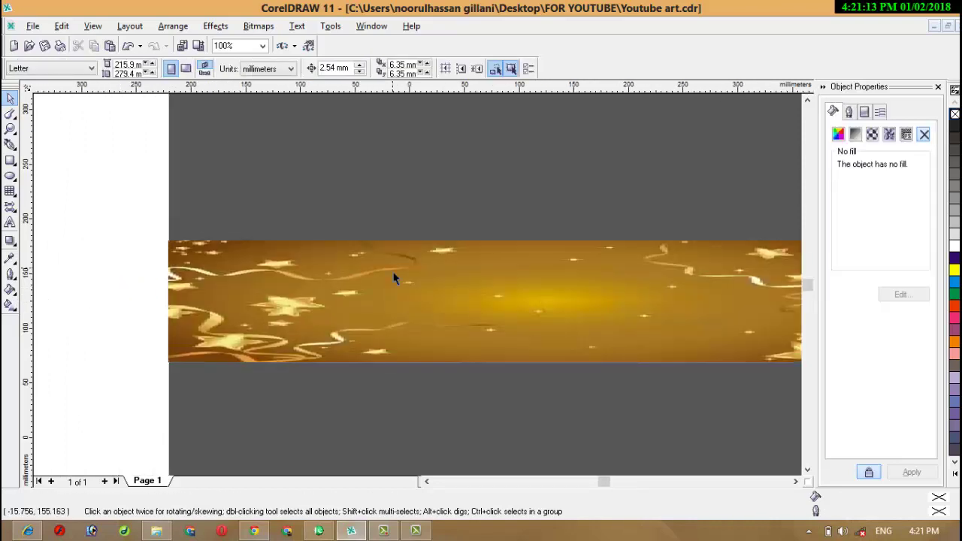
# Delete the stretched gold background image from the template's middle strip.
pyautogui.click(394, 278)
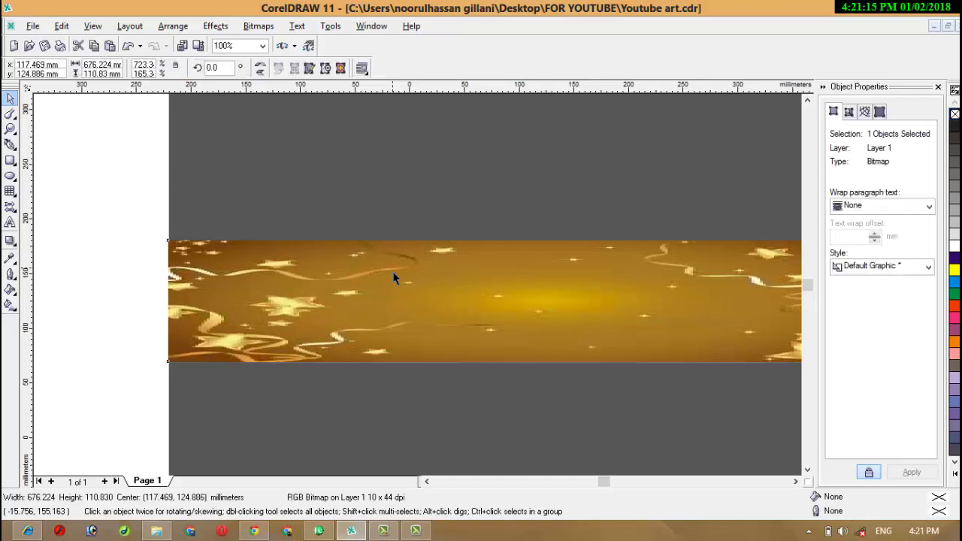
pyautogui.press('Delete')
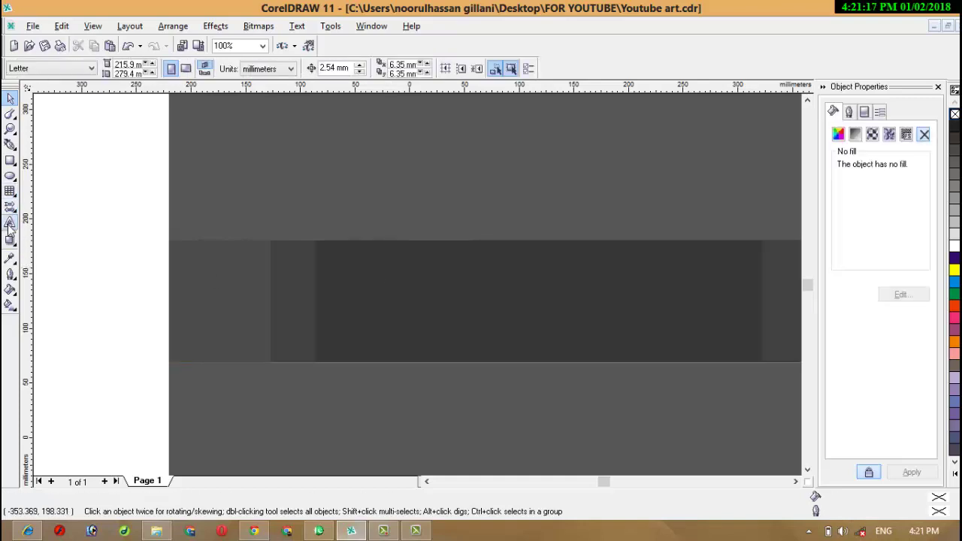
# Draw a rectangle about 678 × 113 mm over the full width of the template's middle strip.
pyautogui.click(10, 242)
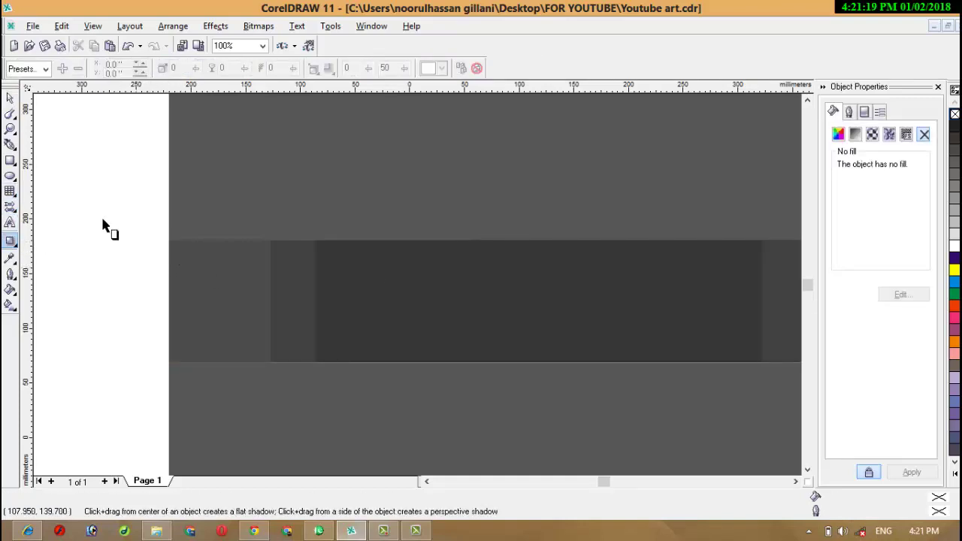
pyautogui.click(11, 160)
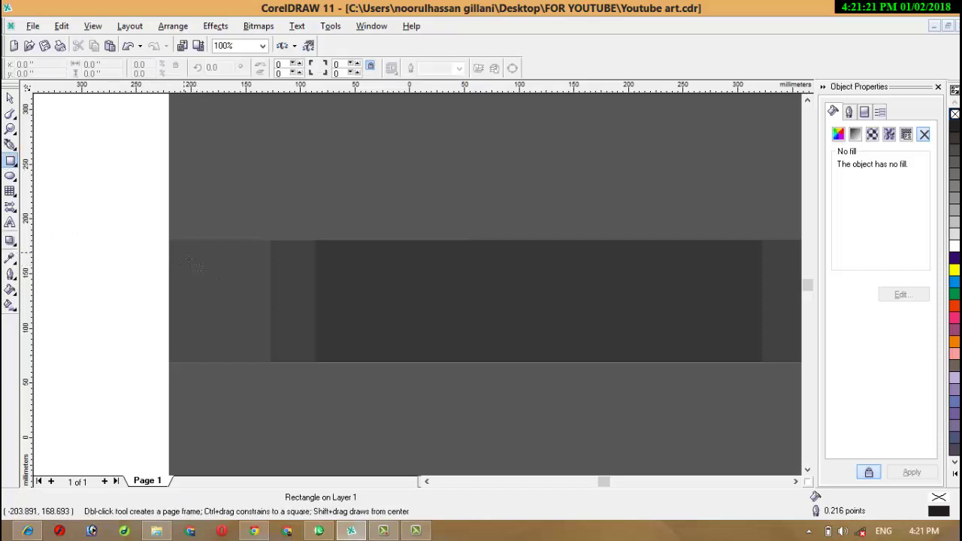
pyautogui.click(10, 129)
pyautogui.click(91, 68)
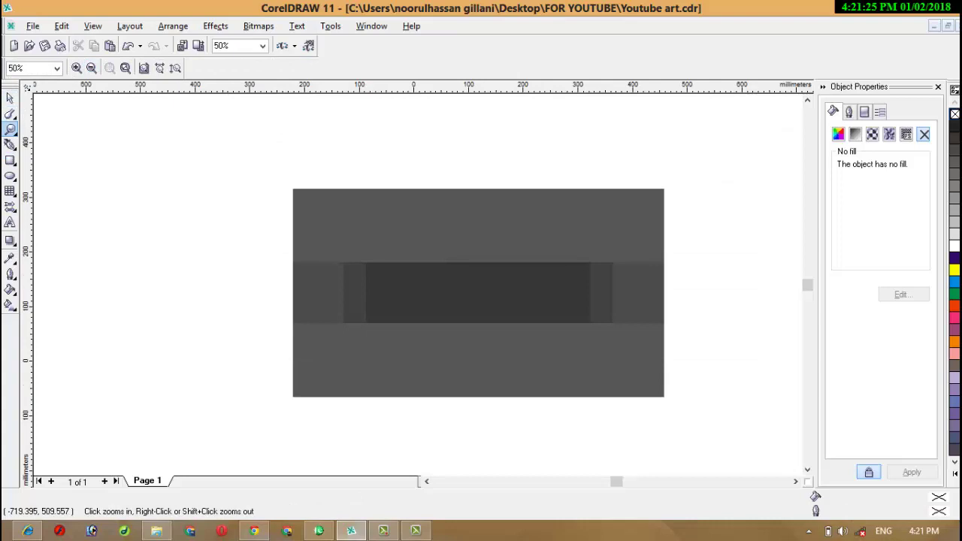
pyautogui.press('F6')
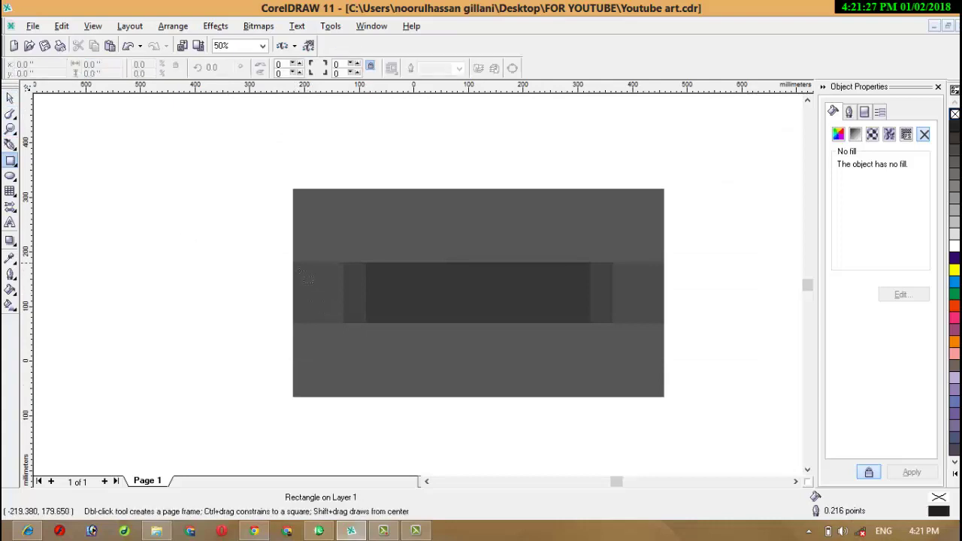
pyautogui.moveTo(305, 276); pyautogui.dragTo(666, 329)
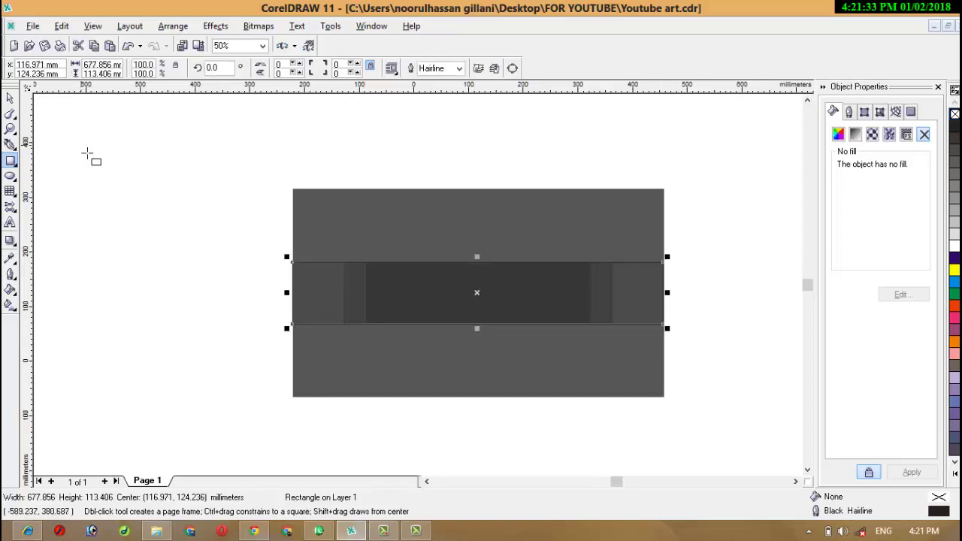
pyautogui.click(10, 98)
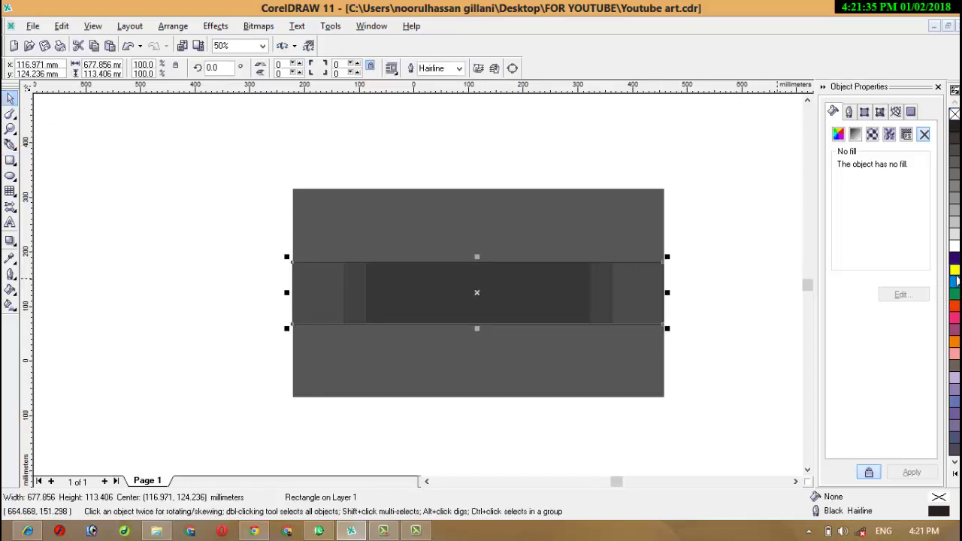
# Fill the middle-strip rectangle with a two-colour radial fountain fill from yellow to white.
pyautogui.click(955, 274)
pyautogui.press('F11')
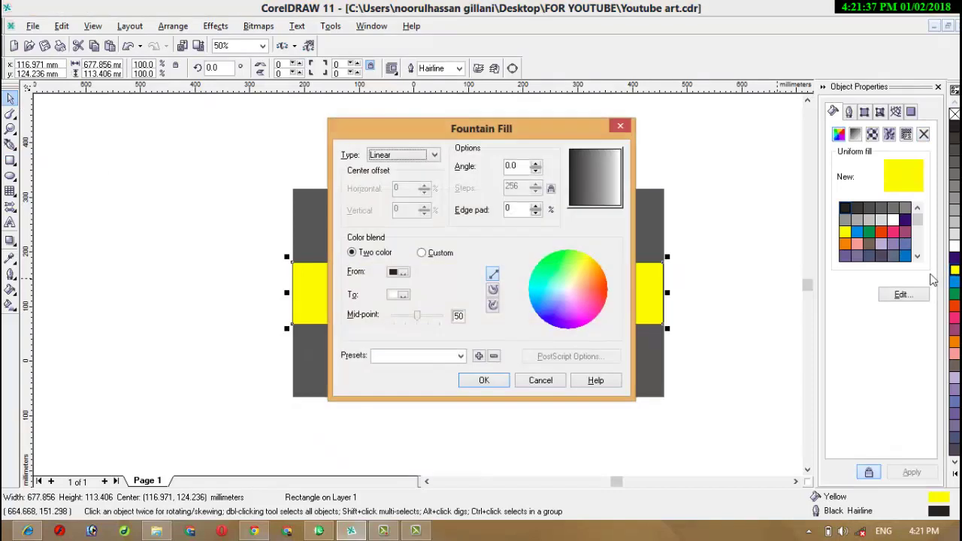
pyautogui.click(391, 155)
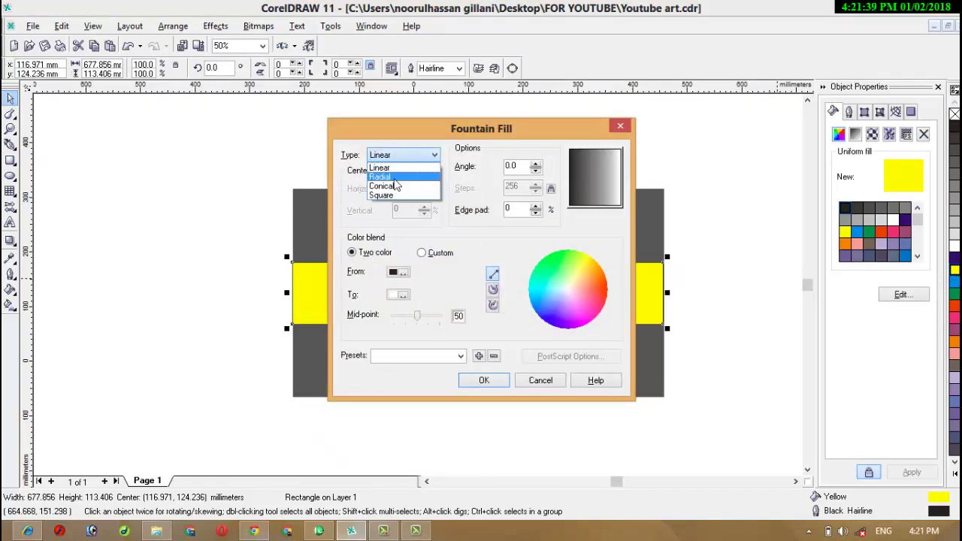
pyautogui.click(382, 176)
pyautogui.click(401, 275)
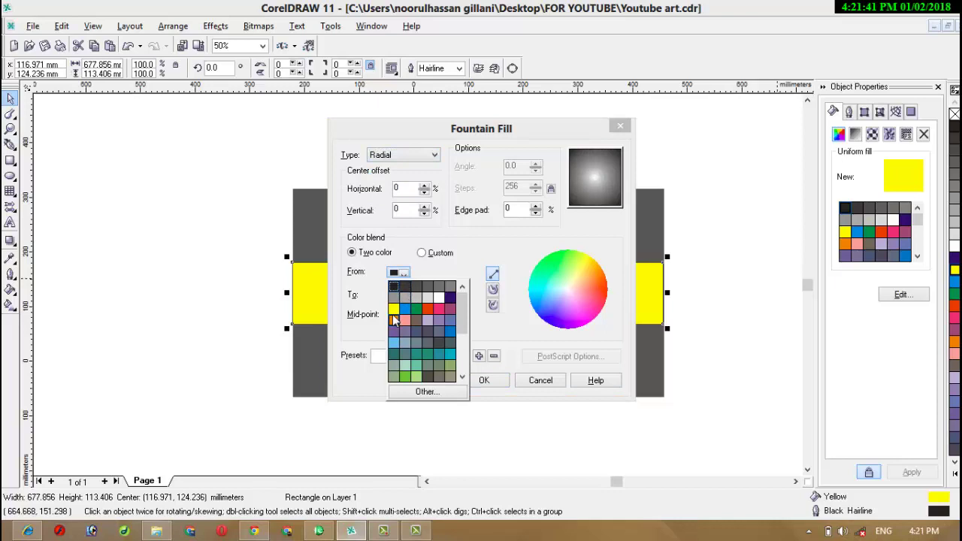
pyautogui.click(393, 320)
pyautogui.click(403, 274)
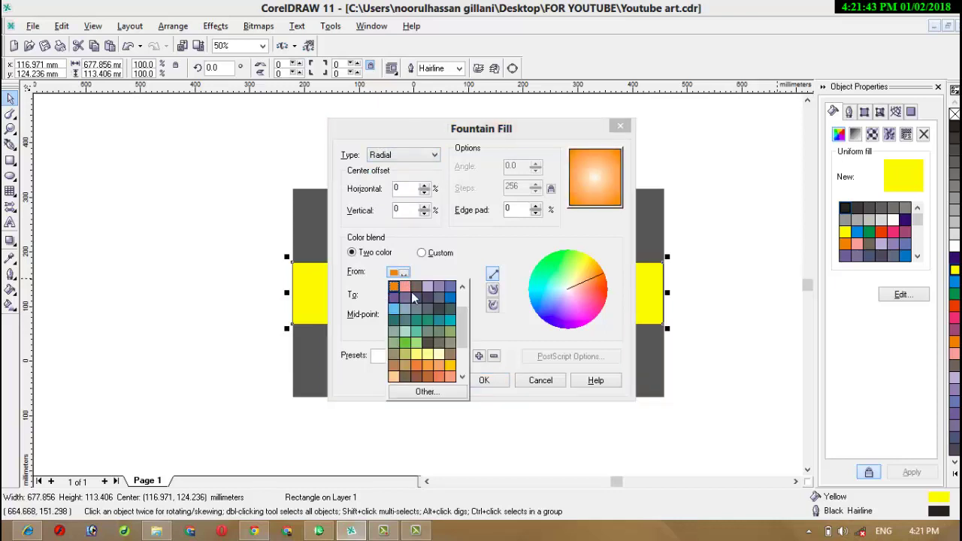
pyautogui.click(450, 366)
pyautogui.click(402, 273)
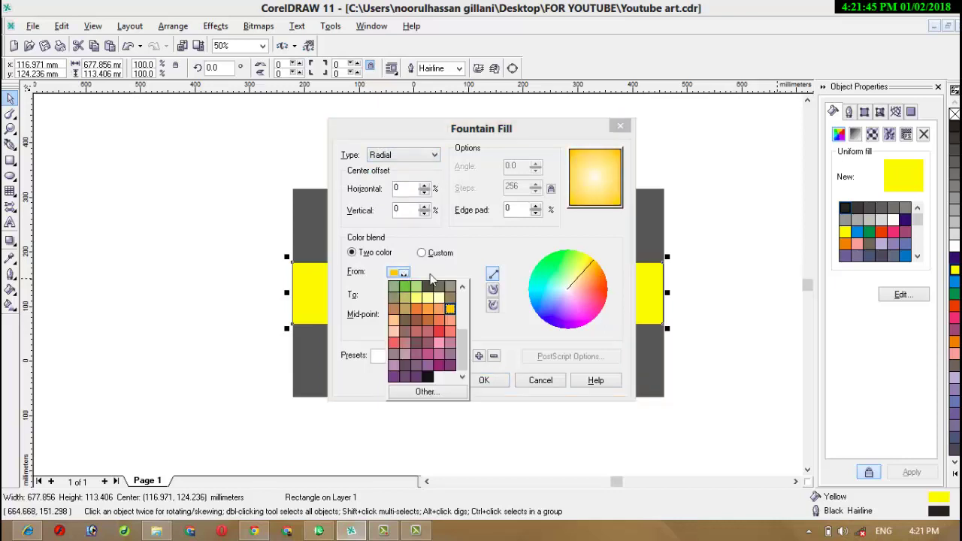
pyautogui.moveTo(464, 347); pyautogui.dragTo(463, 304)
pyautogui.click(394, 308)
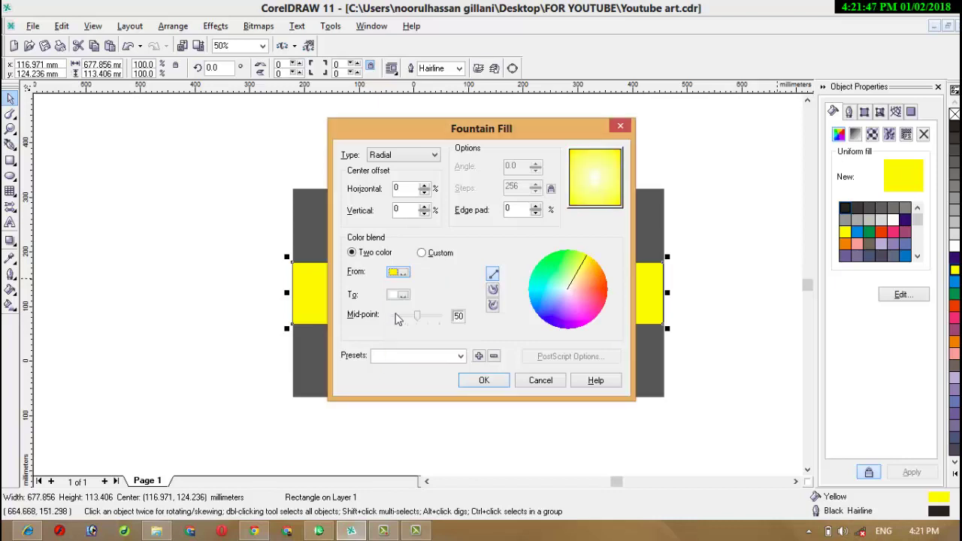
pyautogui.click(484, 380)
pyautogui.press('Escape')
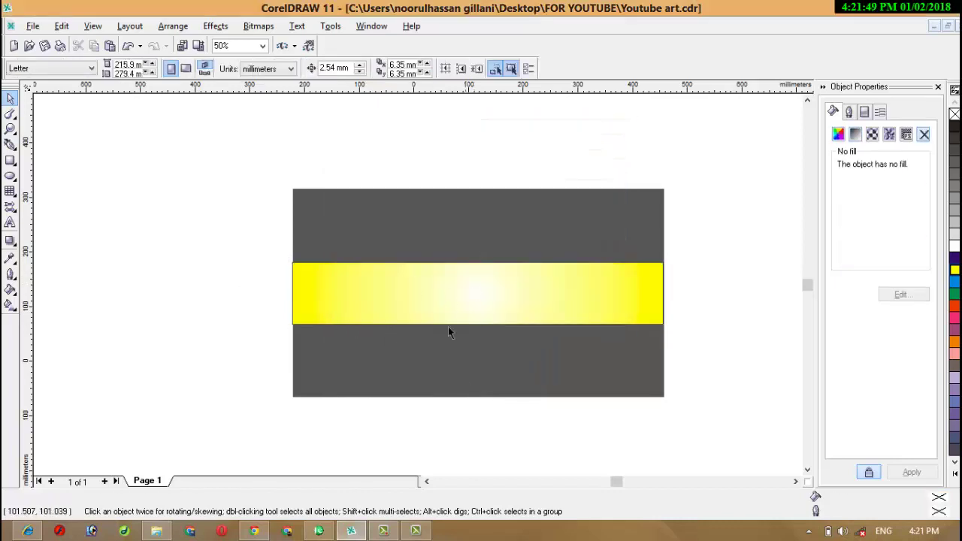
# Narrow the yellow rectangle to about 676 mm so that its ends fit the template's side edges.
pyautogui.click(10, 128)
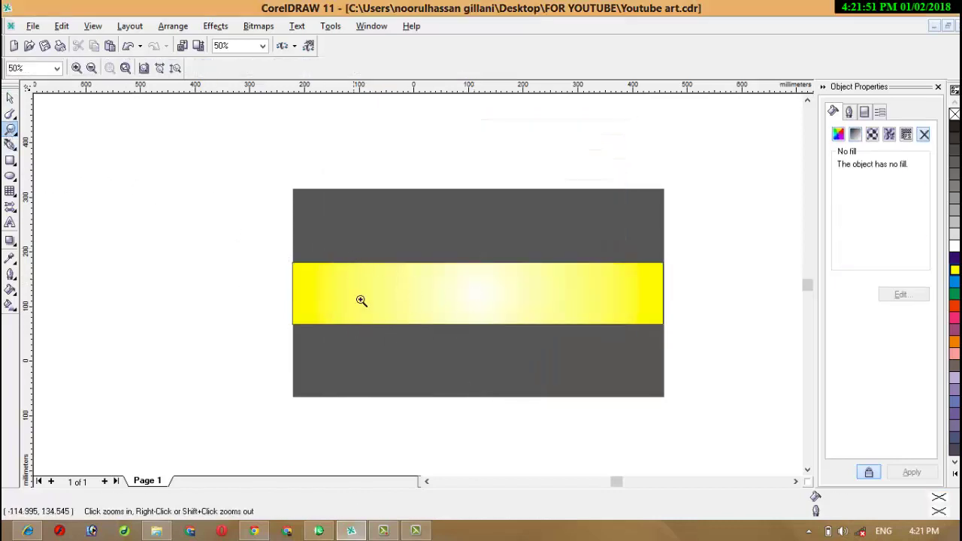
pyautogui.moveTo(695, 354); pyautogui.dragTo(687, 347)
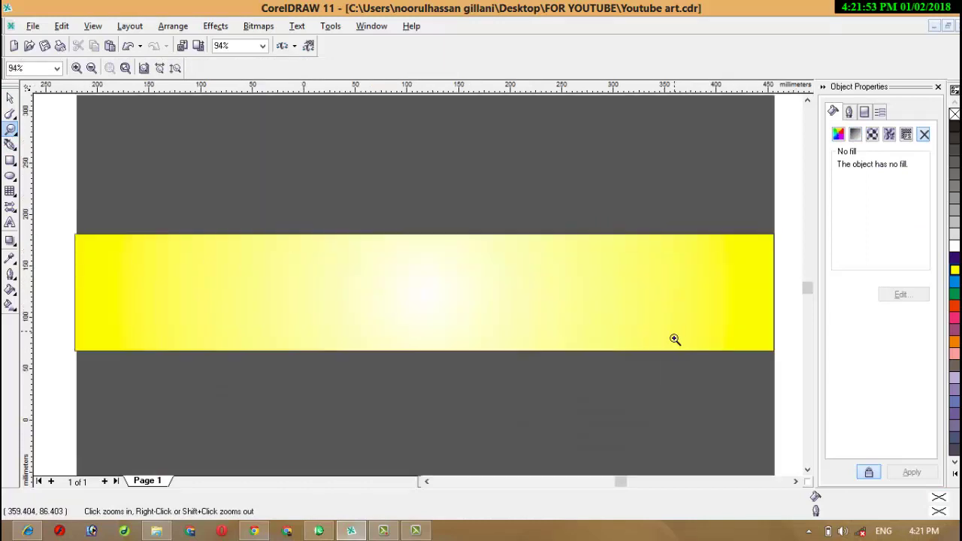
pyautogui.click(9, 97)
pyautogui.click(88, 293)
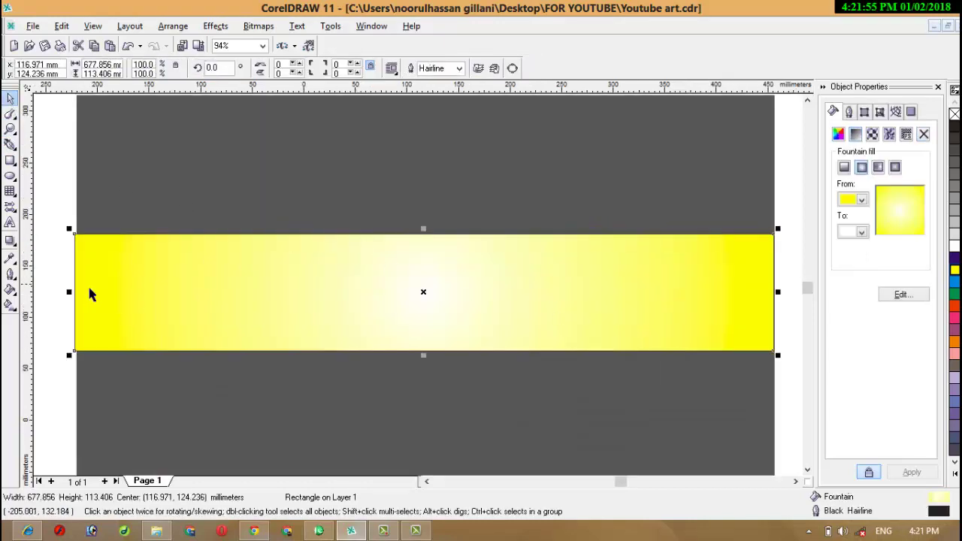
pyautogui.moveTo(81, 304); pyautogui.dragTo(82, 303)
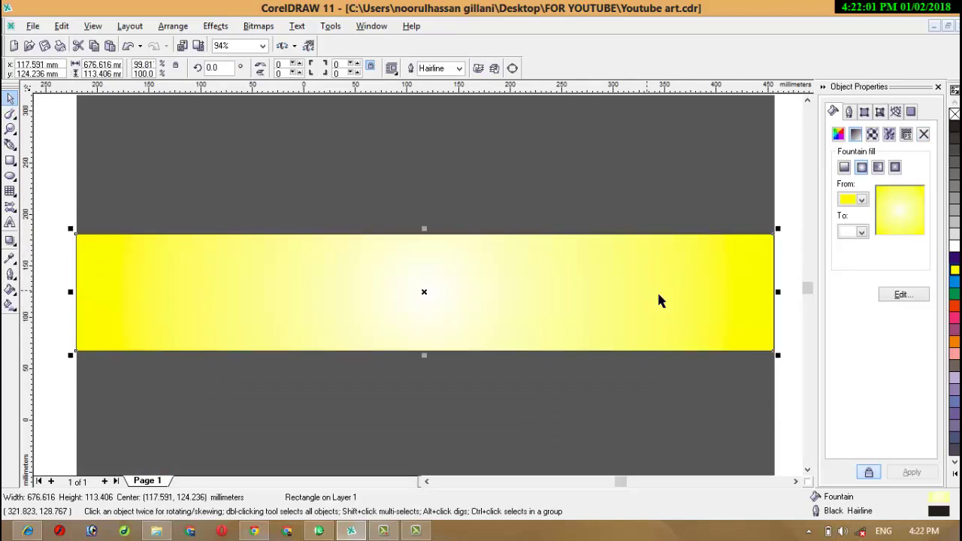
pyautogui.moveTo(792, 304); pyautogui.dragTo(779, 302)
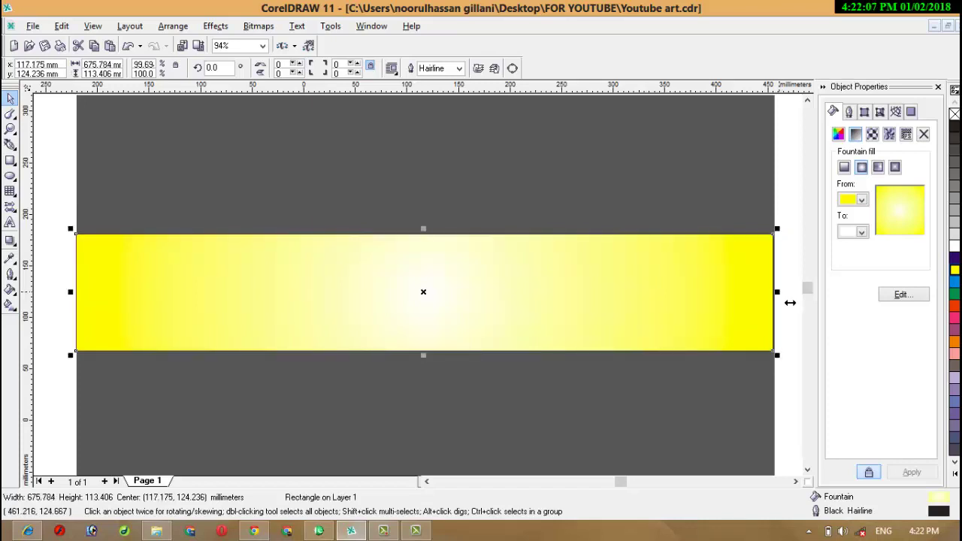
pyautogui.moveTo(790, 302); pyautogui.dragTo(778, 307)
pyautogui.click(779, 308)
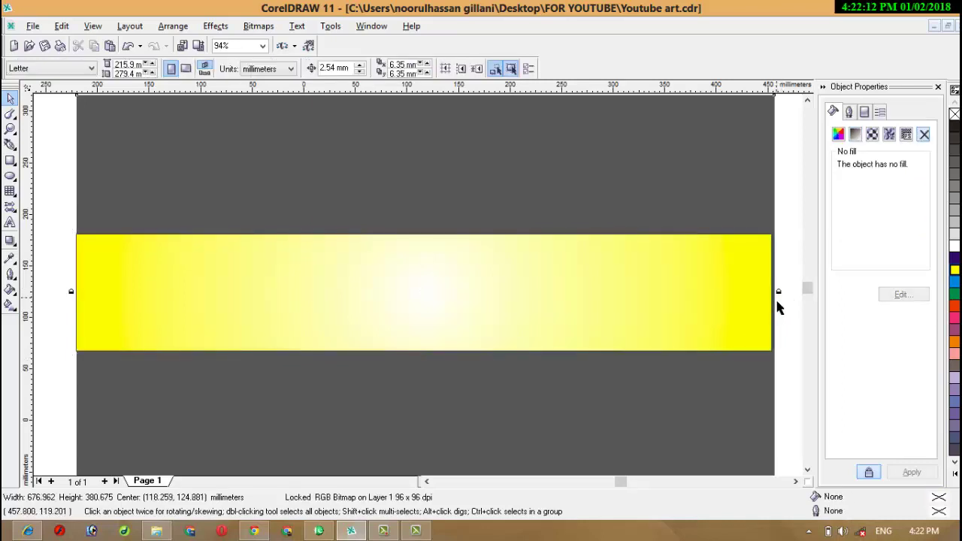
pyautogui.click(738, 302)
pyautogui.moveTo(787, 301); pyautogui.dragTo(789, 301)
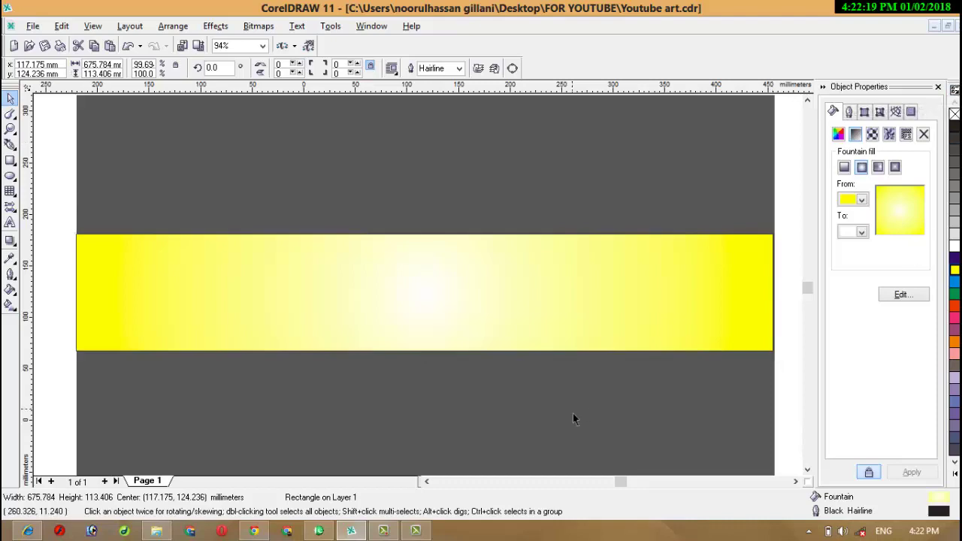
pyautogui.press('Escape')
pyautogui.click(156, 531)
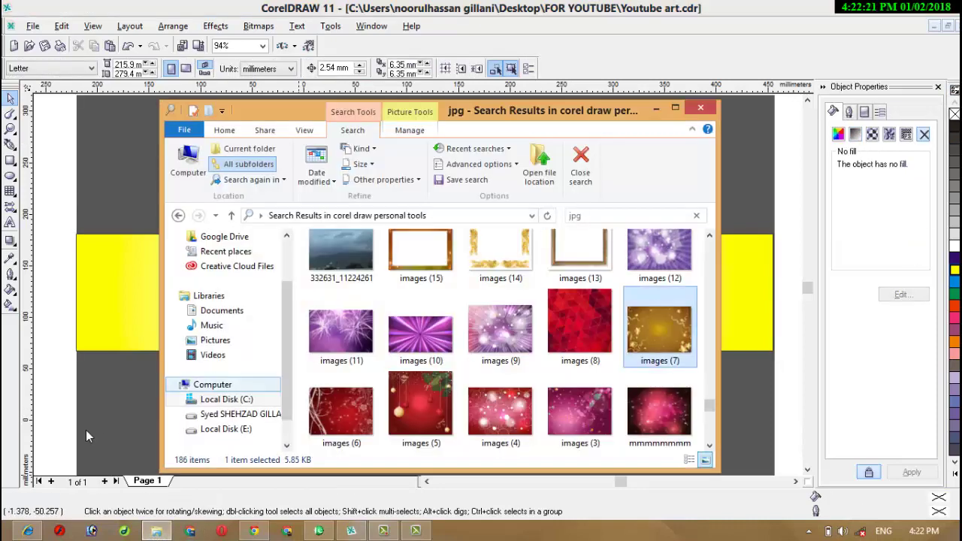
pyautogui.click(27, 532)
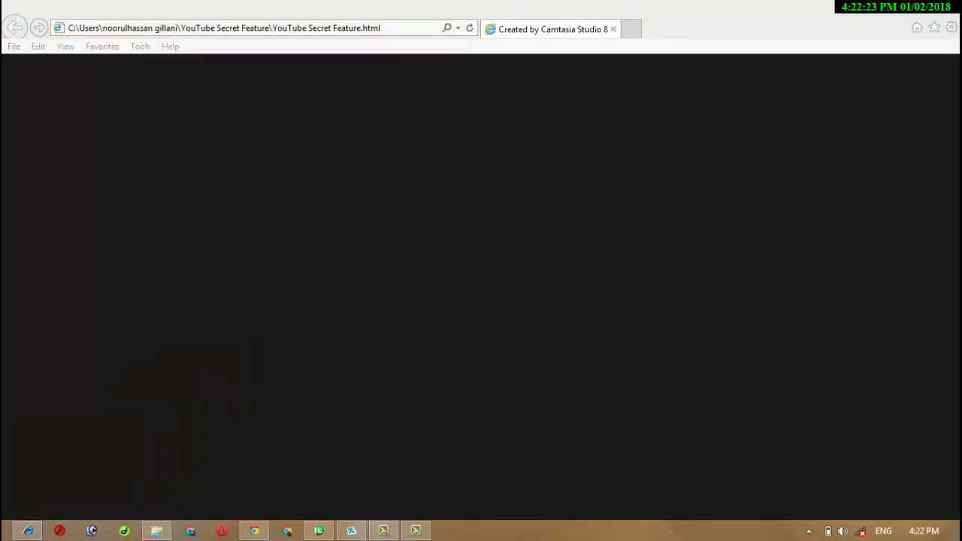
pyautogui.click(27, 531)
pyautogui.click(701, 107)
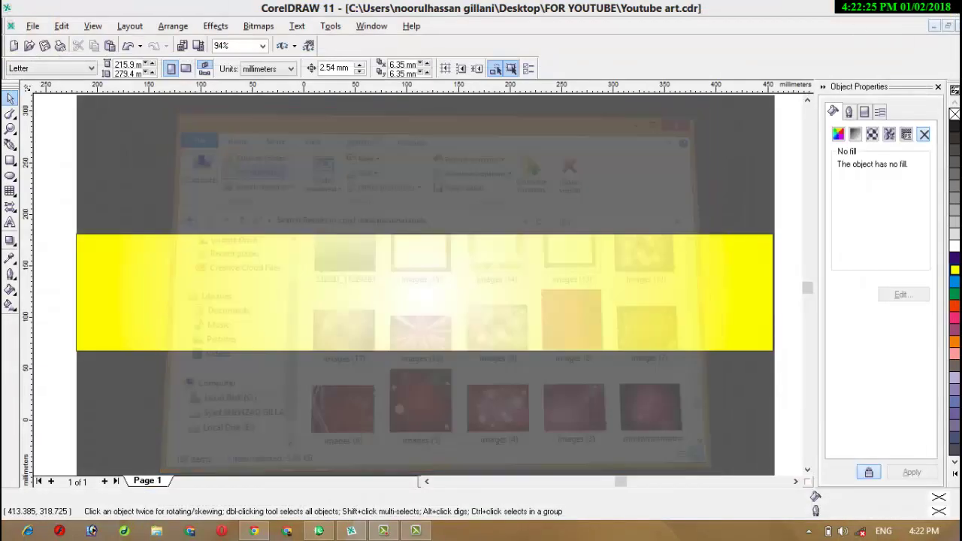
# Search the computer's files for "png".
pyautogui.press('super')
pyautogui.write('png')
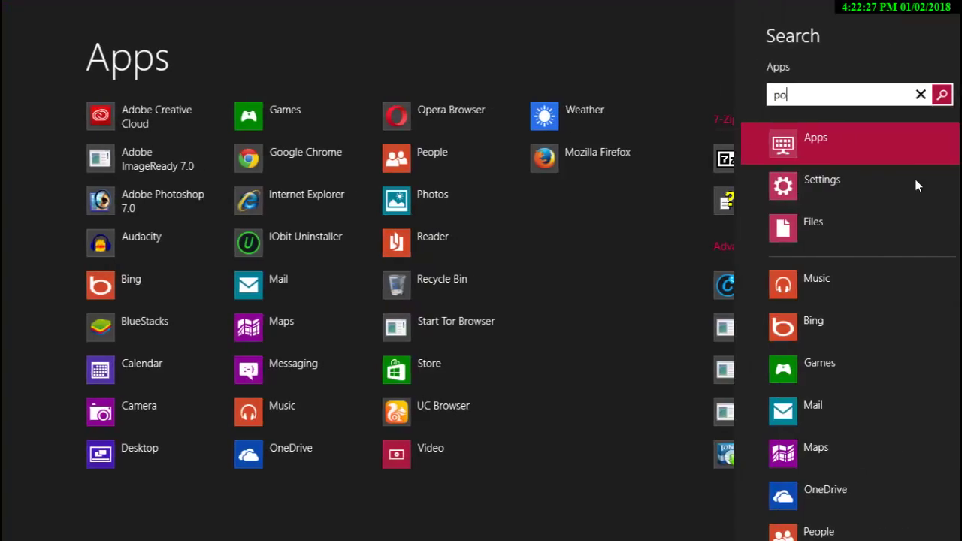
pyautogui.click(840, 228)
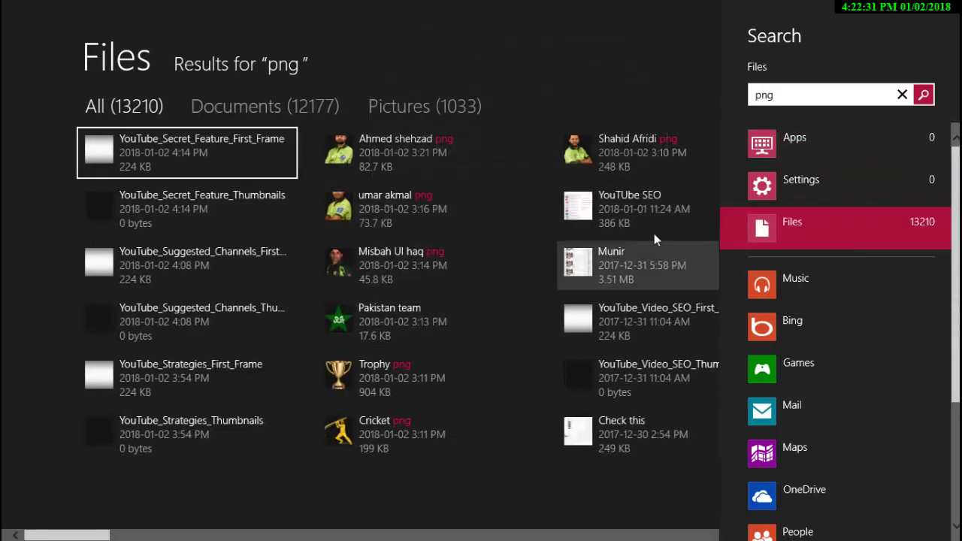
# Search the computer's files for "subcribe" and open the folder that holds the Subcribe US picture.
pyautogui.click(818, 154)
pyautogui.hotkey('ctrl', 'a')
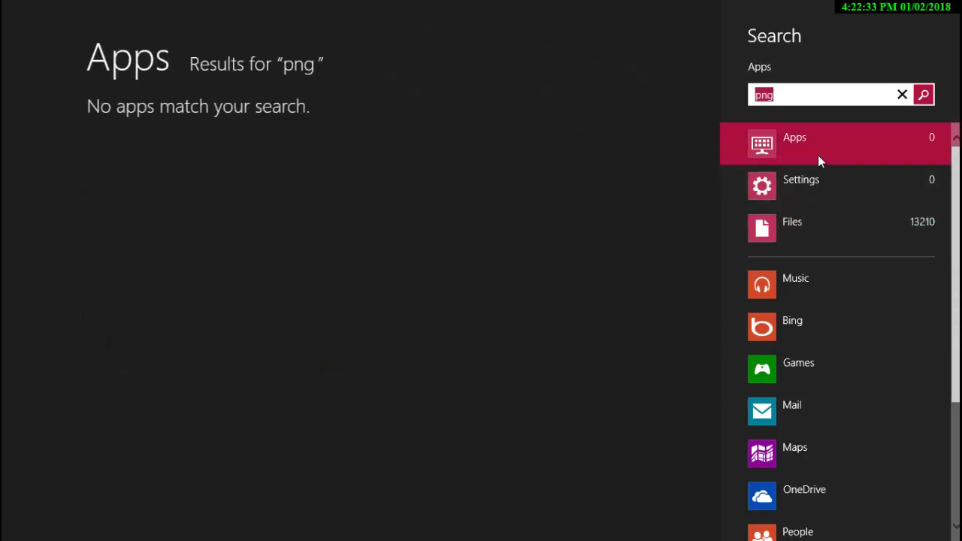
pyautogui.write('subscribe')
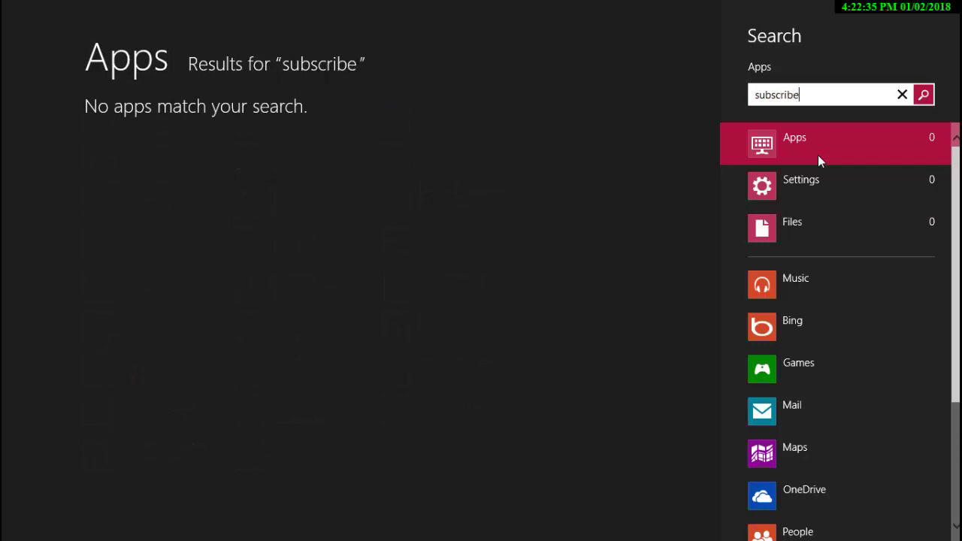
pyautogui.hotkey('ctrl', 'a')
pyautogui.write('subs')
pyautogui.press('BackSpace')
pyautogui.write('cribe')
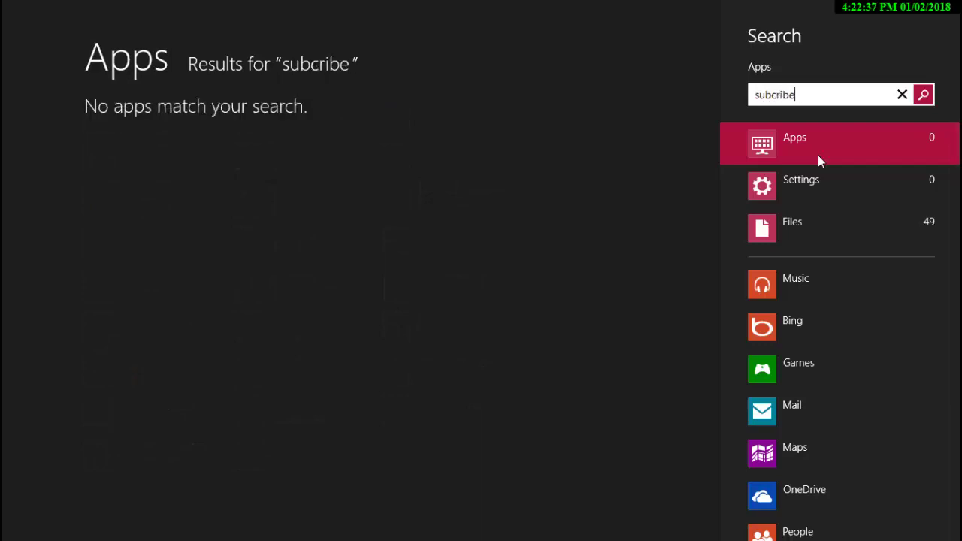
pyautogui.click(787, 224)
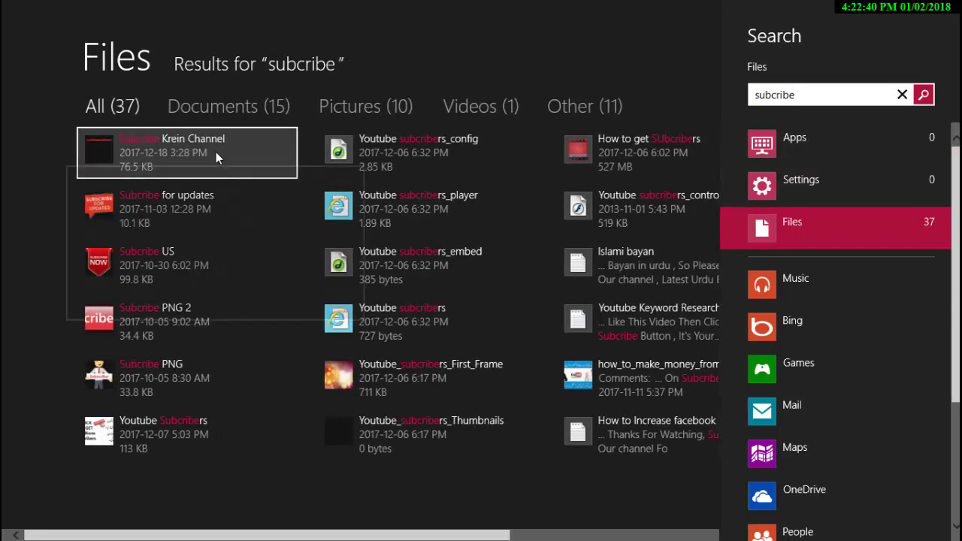
pyautogui.rightClick(182, 273)
pyautogui.click(46, 491)
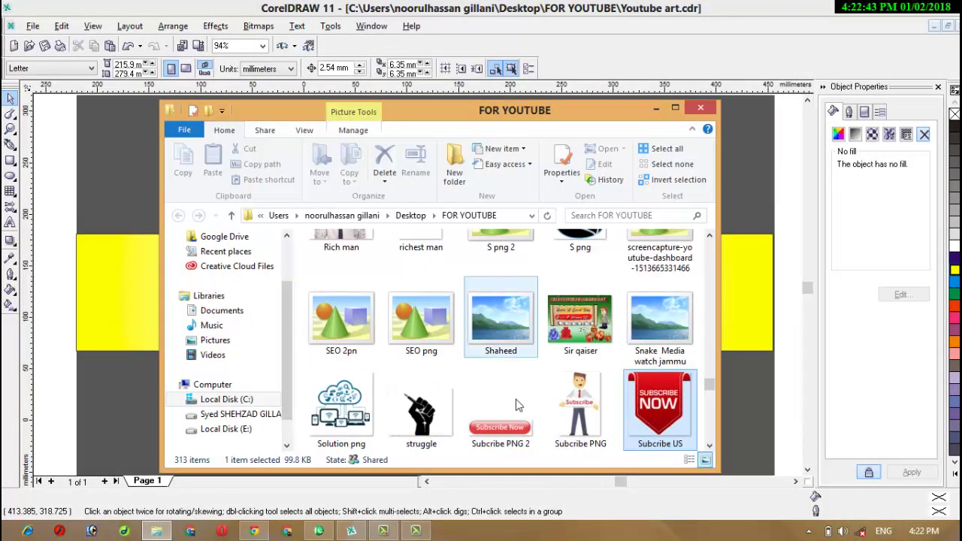
# Place the Subcribe US ribbon picture at the right end of the yellow strip and shrink it to about 58 × 59 mm.
pyautogui.moveTo(719, 362); pyautogui.dragTo(711, 293)
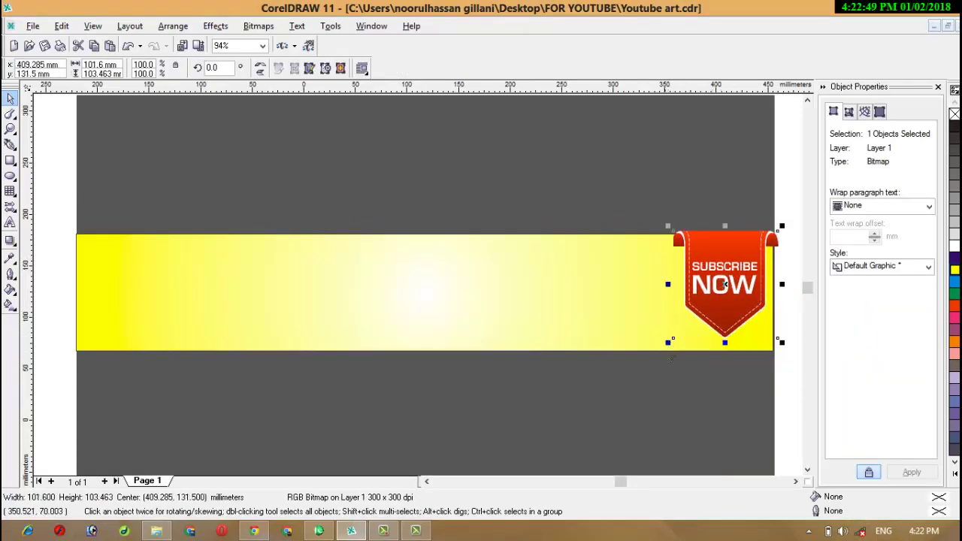
pyautogui.moveTo(668, 342); pyautogui.dragTo(728, 264)
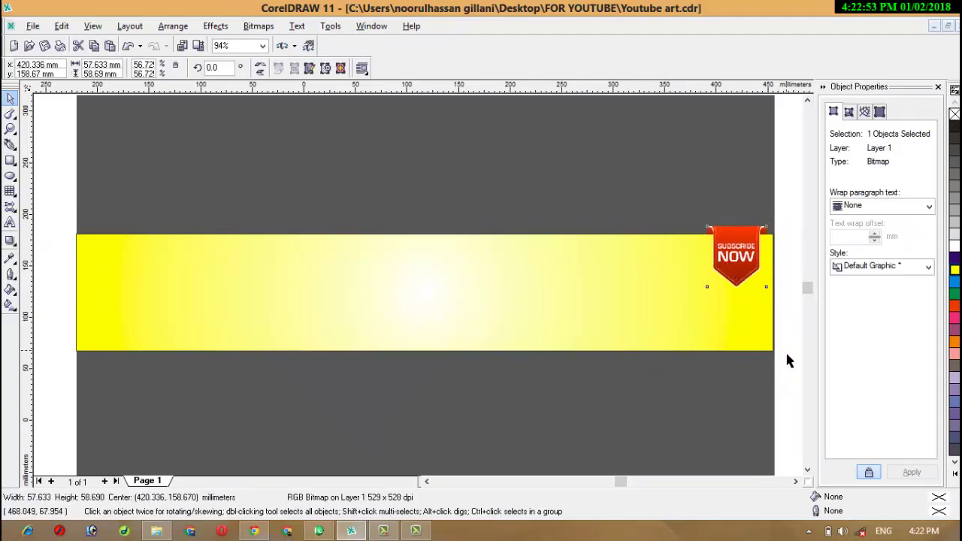
pyautogui.click(451, 421)
# Switch to the Windows desktop and make its icons visible.
pyautogui.click(351, 531)
pyautogui.click(350, 531)
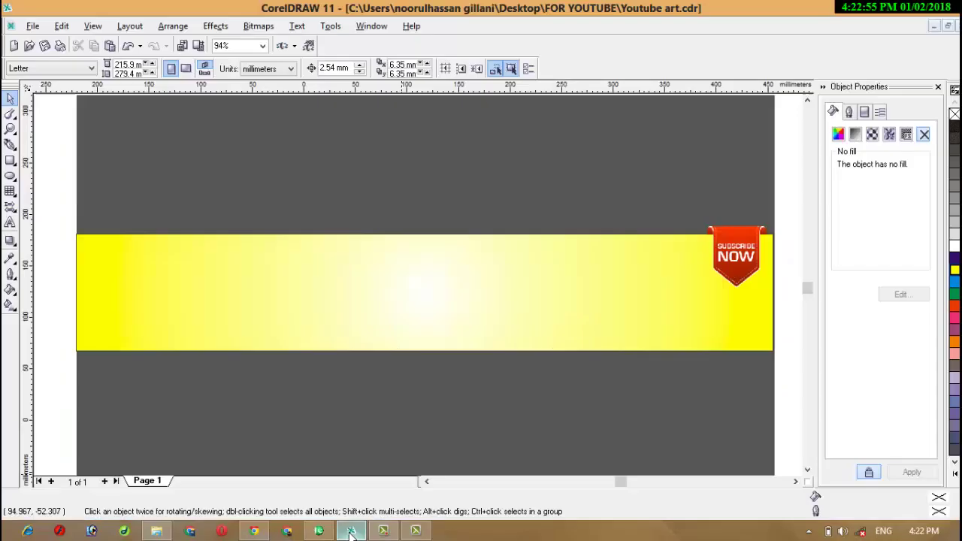
pyautogui.click(351, 531)
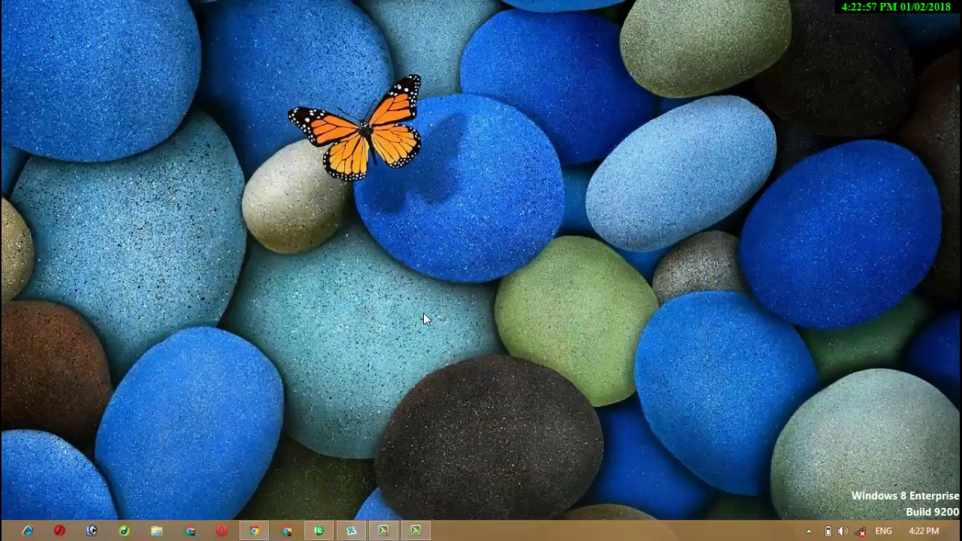
pyautogui.rightClick(424, 313)
pyautogui.moveTo(542, 320)
pyautogui.click(617, 410)
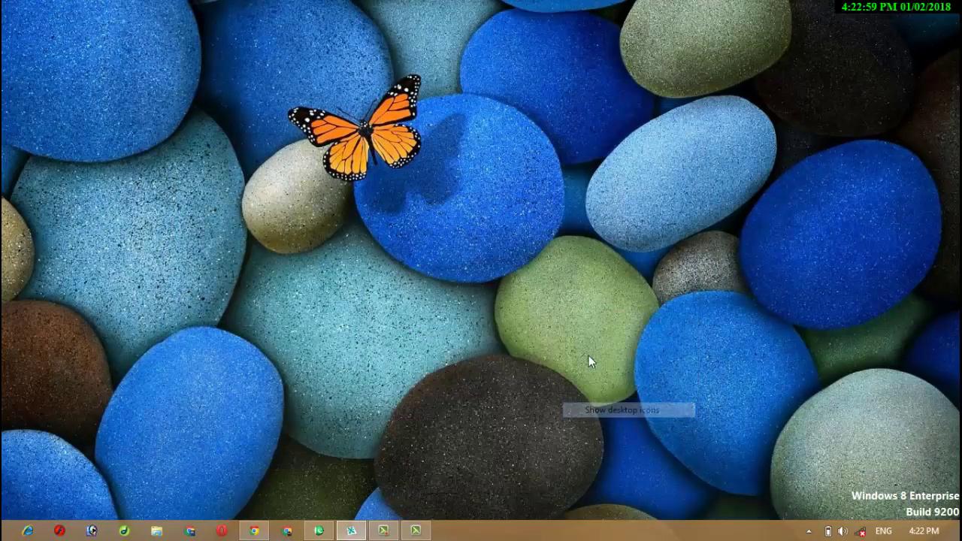
# Bring the green-shirted cricketer picture from the desktop into CorelDRAW and place it on the strip, left of the subscribe ribbon.
pyautogui.moveTo(444, 178); pyautogui.dragTo(469, 305)
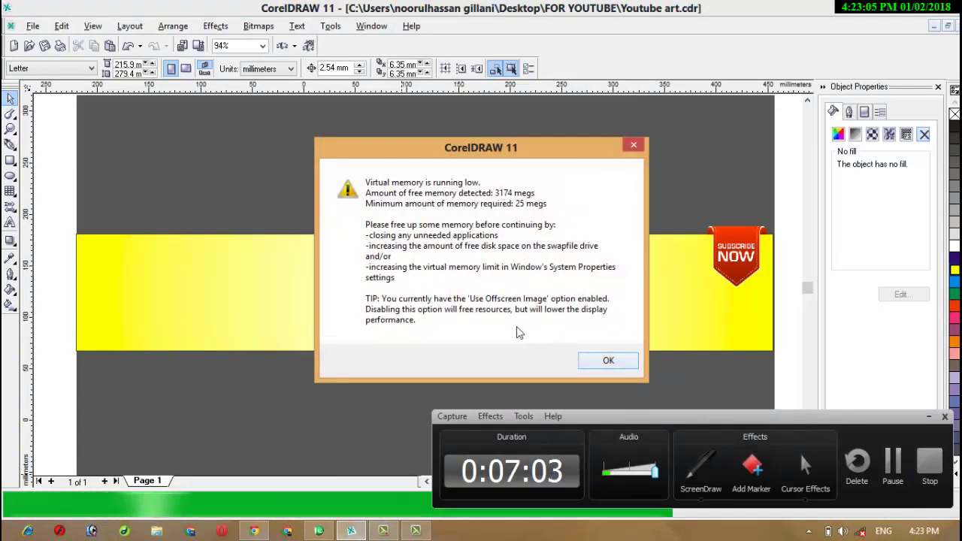
pyautogui.click(608, 360)
pyautogui.moveTo(430, 294); pyautogui.dragTo(616, 303)
pyautogui.click(932, 419)
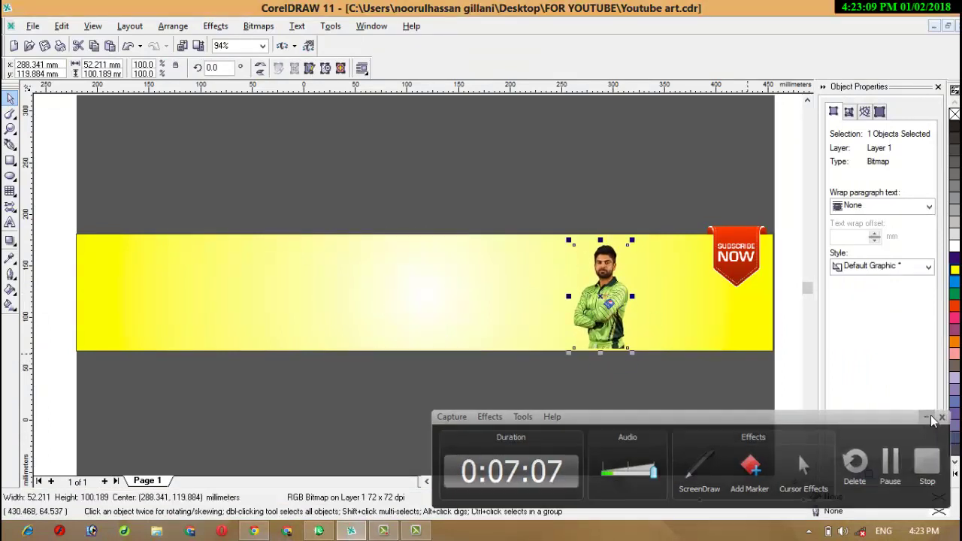
# Scale the cricketer picture to about 49 × 95 mm and align its base with the strip's bottom edge.
pyautogui.moveTo(620, 293); pyautogui.dragTo(613, 300)
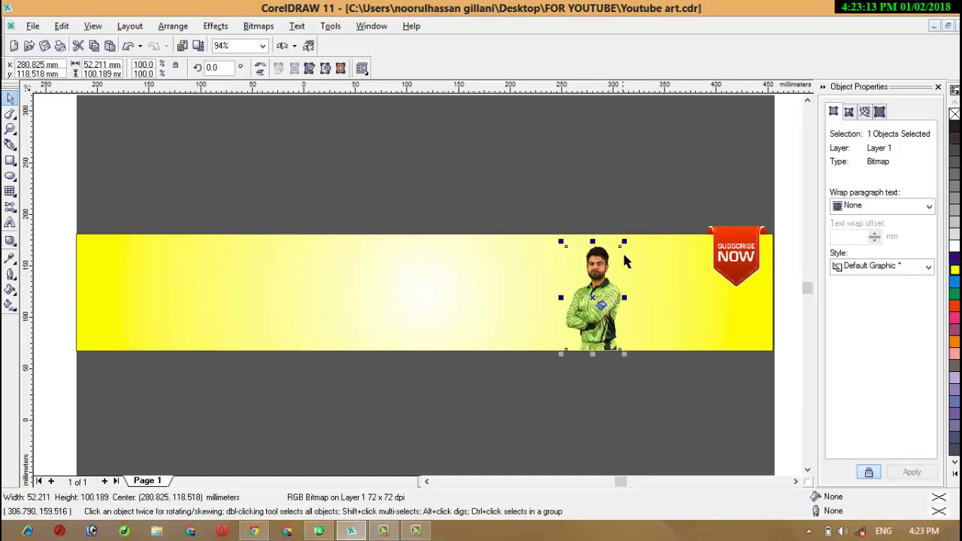
pyautogui.moveTo(625, 242); pyautogui.dragTo(621, 248)
pyautogui.moveTo(591, 319); pyautogui.dragTo(591, 320)
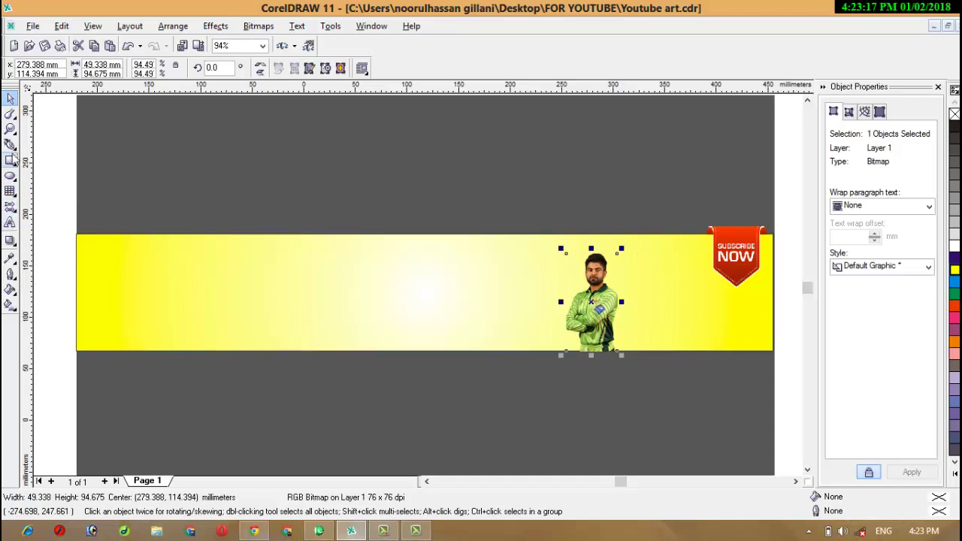
# Enlarge the cricketer picture on the strip to about 52 × 100 mm, keeping its base near the strip's bottom edge.
pyautogui.click(11, 113)
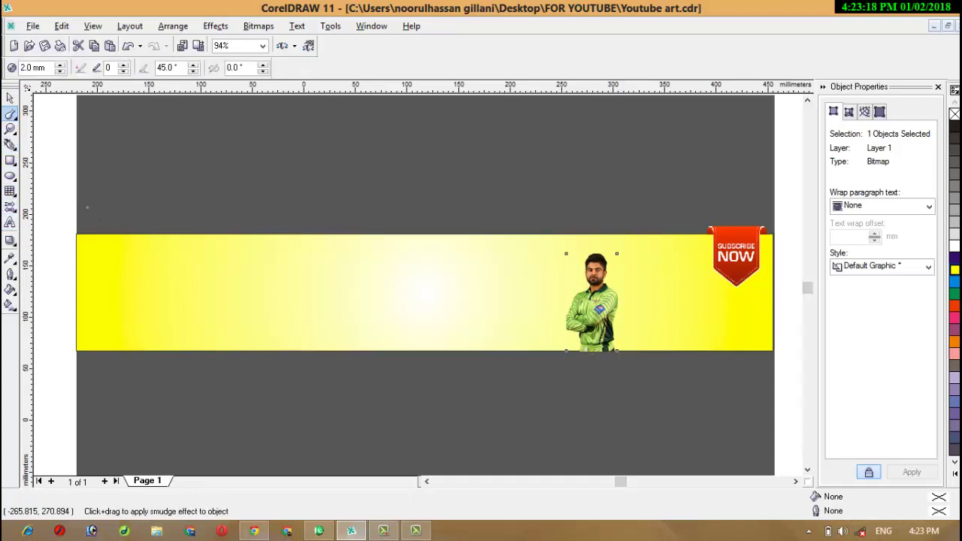
pyautogui.click(10, 128)
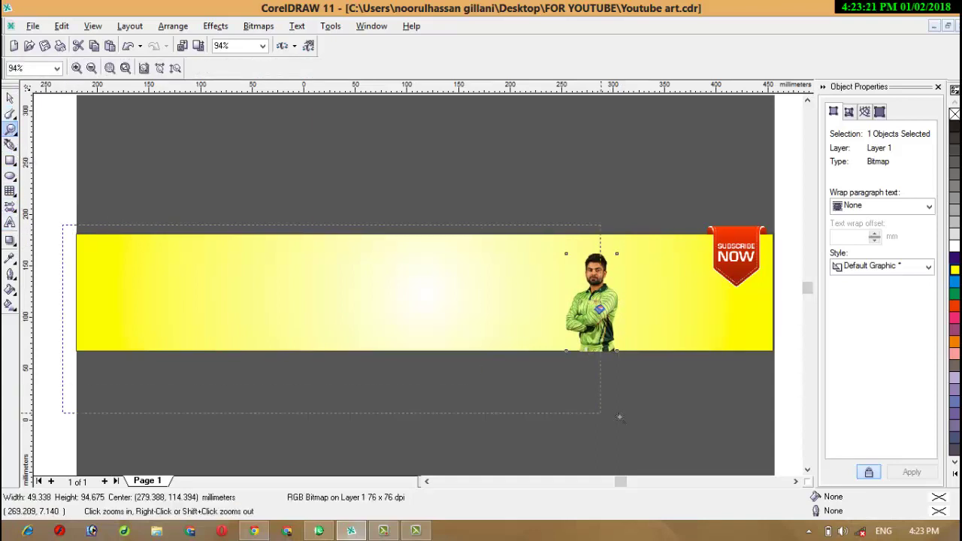
pyautogui.moveTo(811, 395); pyautogui.dragTo(715, 376)
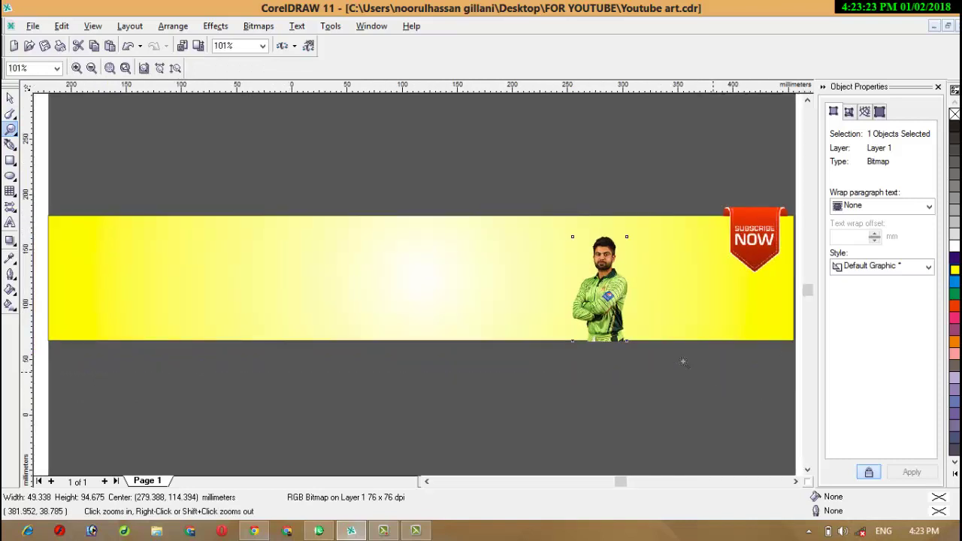
pyautogui.click(10, 98)
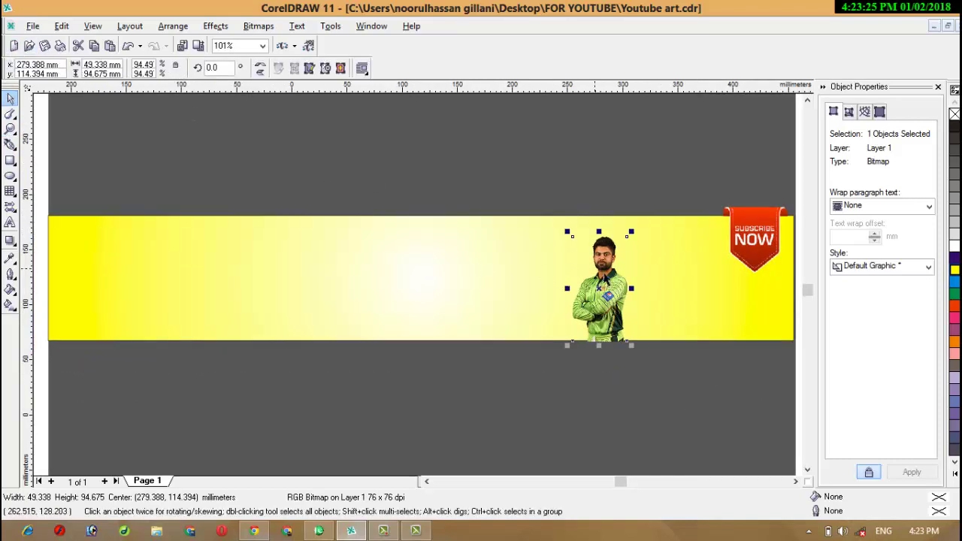
pyautogui.moveTo(631, 232); pyautogui.dragTo(629, 228)
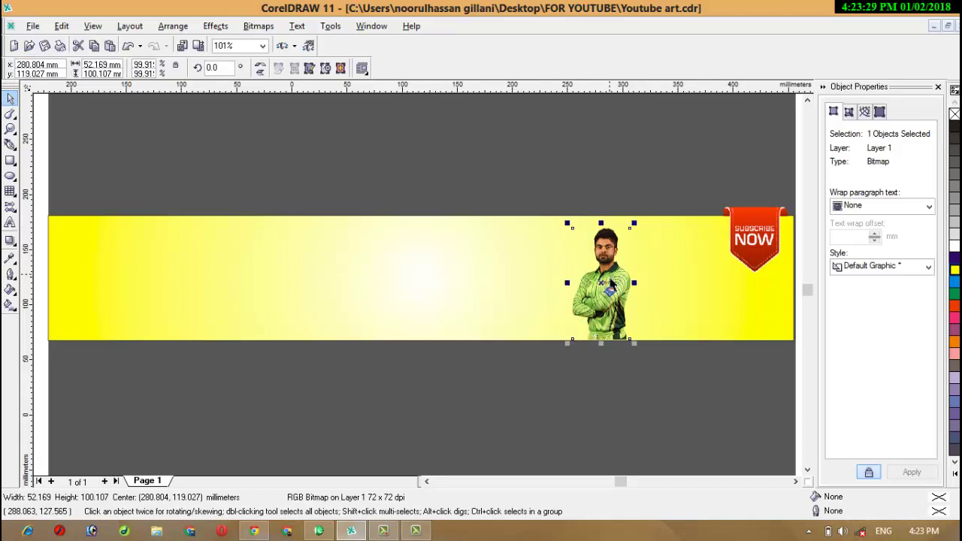
pyautogui.click(610, 280)
# Bring the "umar akmal png" picture from the desktop onto the strip, between the first cricketer and the subscribe ribbon.
pyautogui.click(416, 412)
pyautogui.click(351, 531)
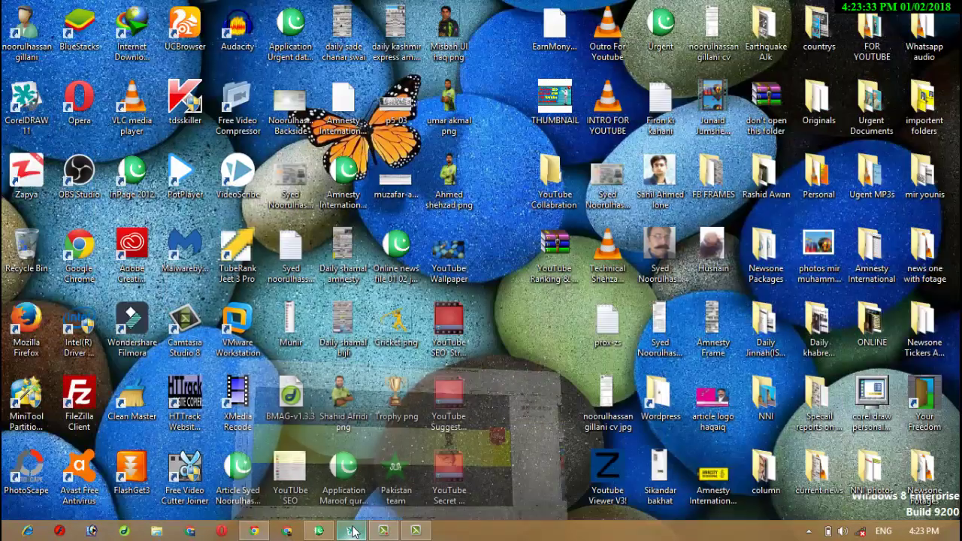
pyautogui.moveTo(460, 108); pyautogui.dragTo(674, 298)
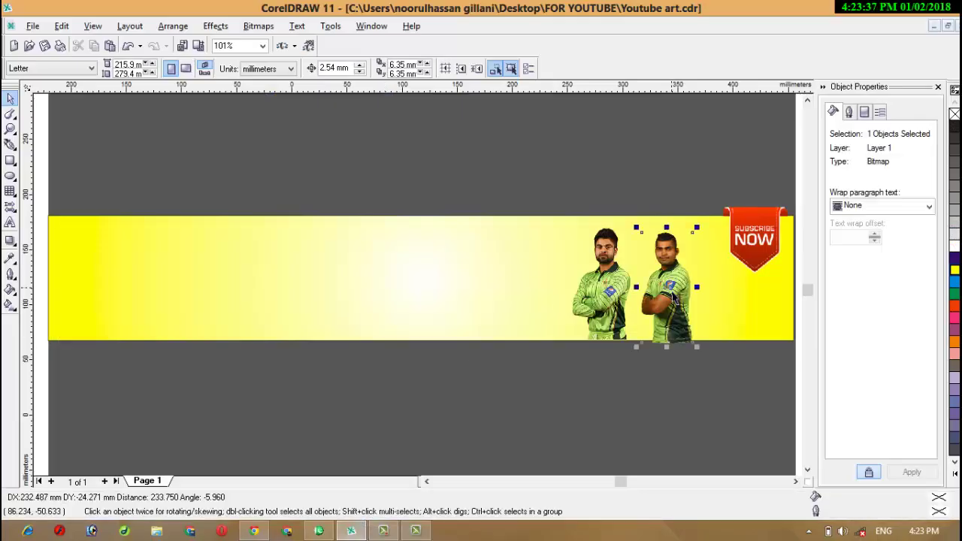
# Move the first cricketer left along the strip to just right of its centre and place the second cricketer close beside him.
pyautogui.moveTo(590, 289); pyautogui.dragTo(566, 287)
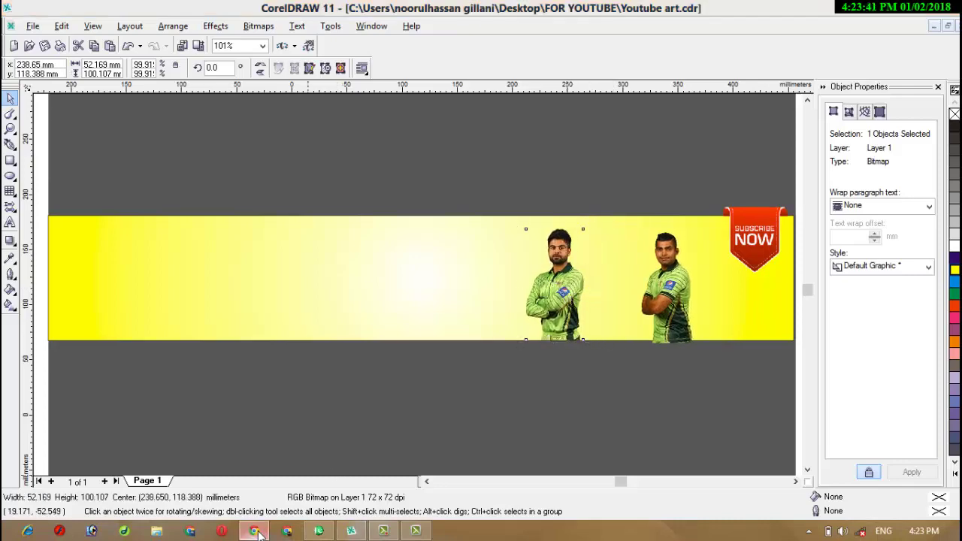
pyautogui.click(256, 532)
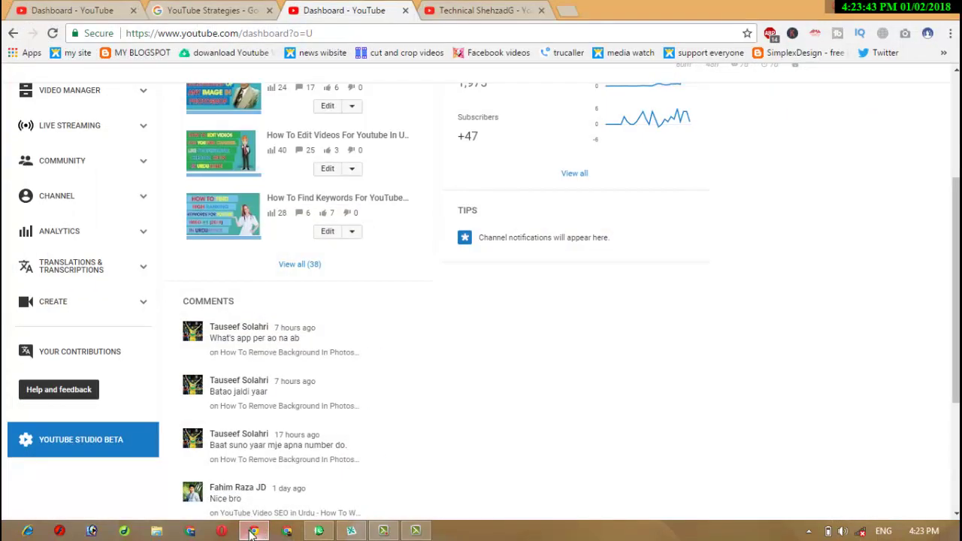
pyautogui.hotkey('alt', 'Tab')
pyautogui.moveTo(572, 288); pyautogui.dragTo(546, 294)
pyautogui.click(601, 368)
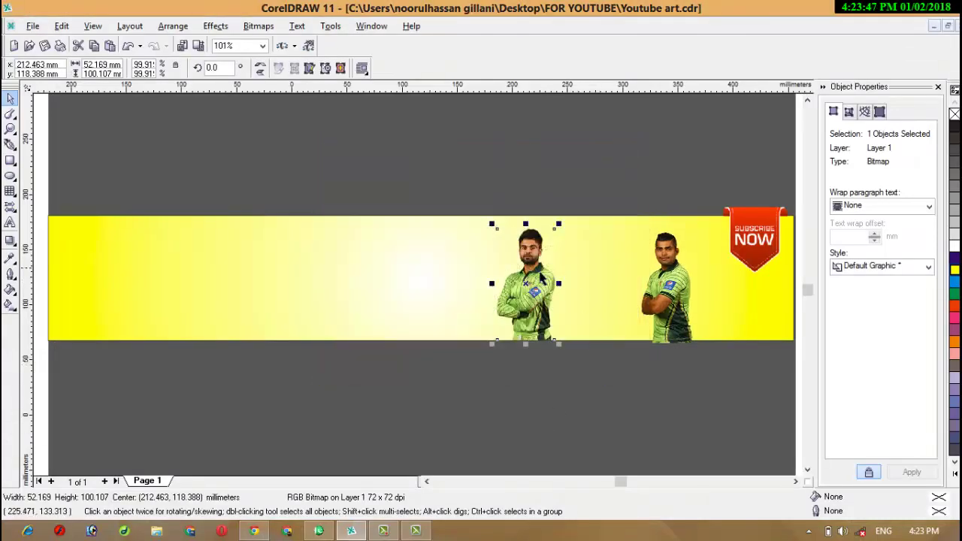
pyautogui.moveTo(674, 286); pyautogui.dragTo(590, 284)
pyautogui.click(584, 284)
pyautogui.click(552, 403)
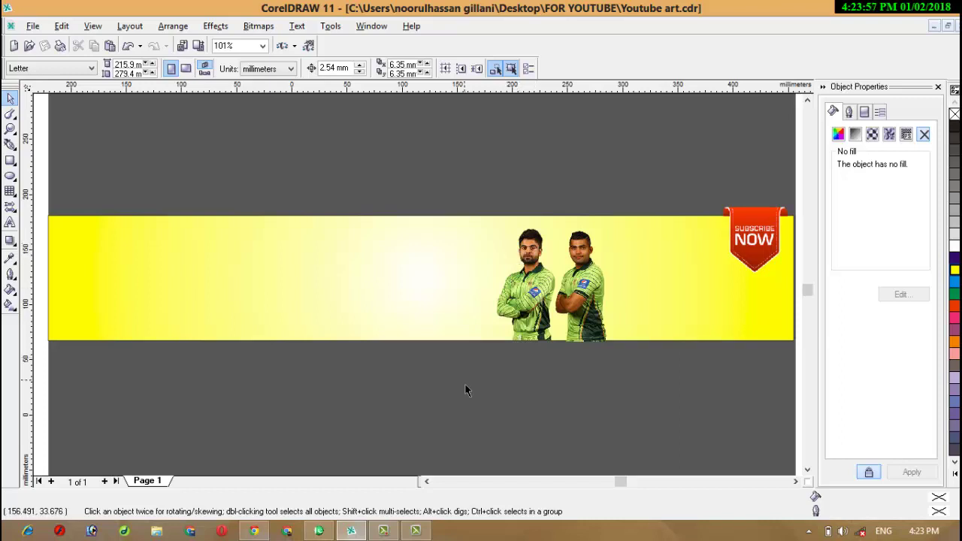
# Enlarge the second cricketer slightly and scale the first one to about 55 × 105 mm.
pyautogui.click(604, 283)
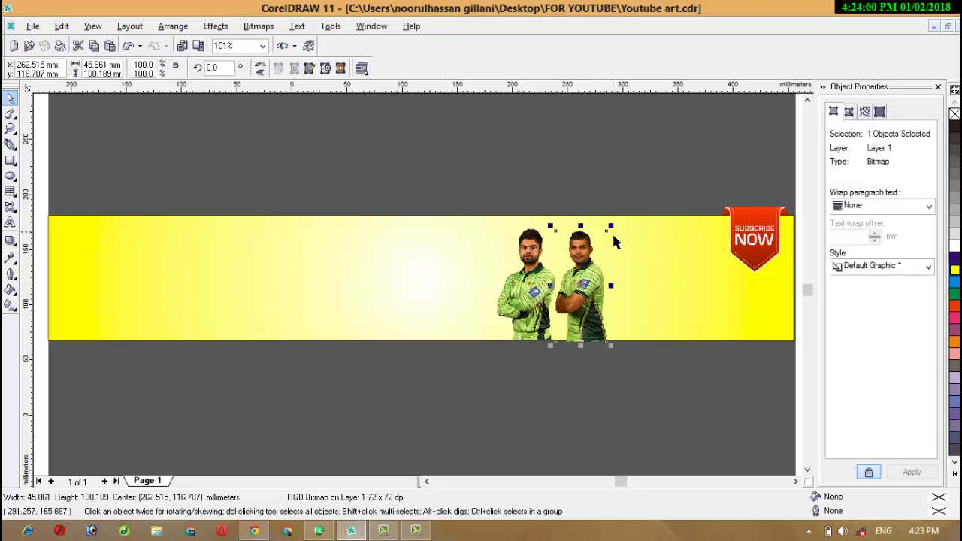
pyautogui.moveTo(621, 239); pyautogui.dragTo(635, 221)
pyautogui.click(502, 250)
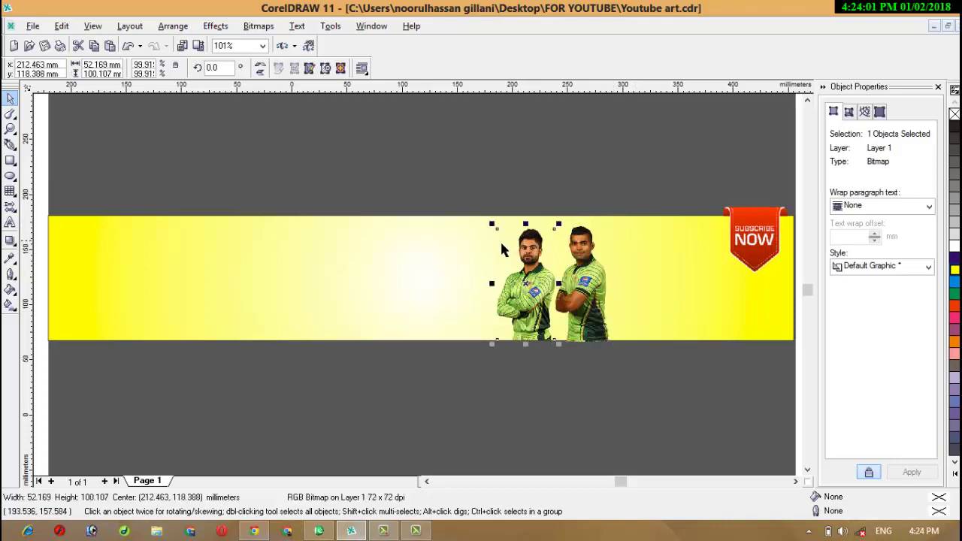
pyautogui.moveTo(498, 238); pyautogui.dragTo(472, 219)
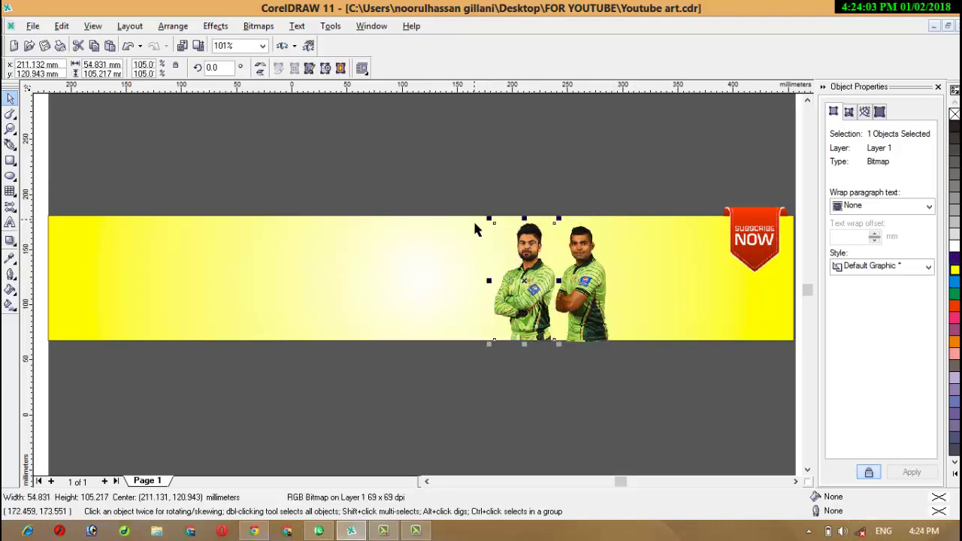
pyautogui.click(496, 376)
# Bring the "Misbah Ul haq png" picture from the desktop onto the left half of the strip and mirror it horizontally.
pyautogui.press('super+d')
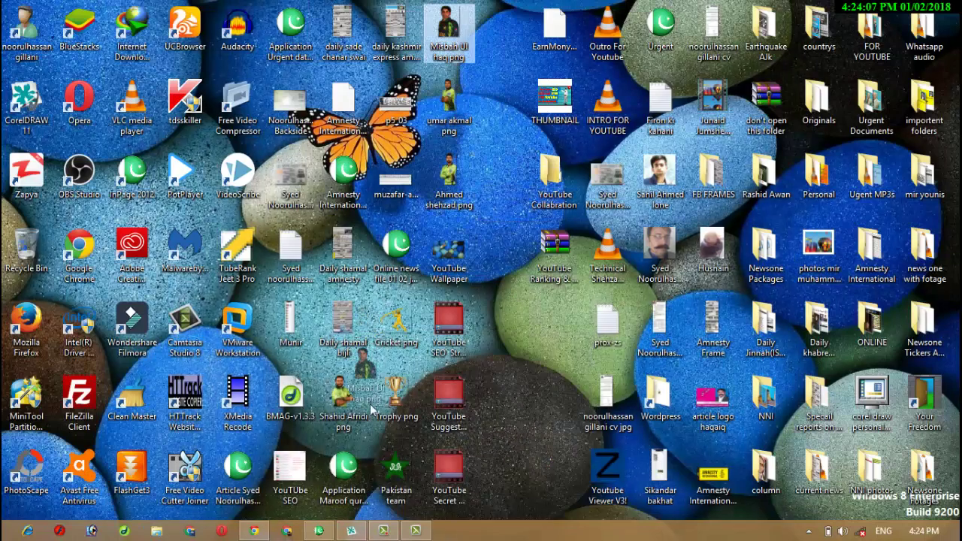
pyautogui.click(359, 529)
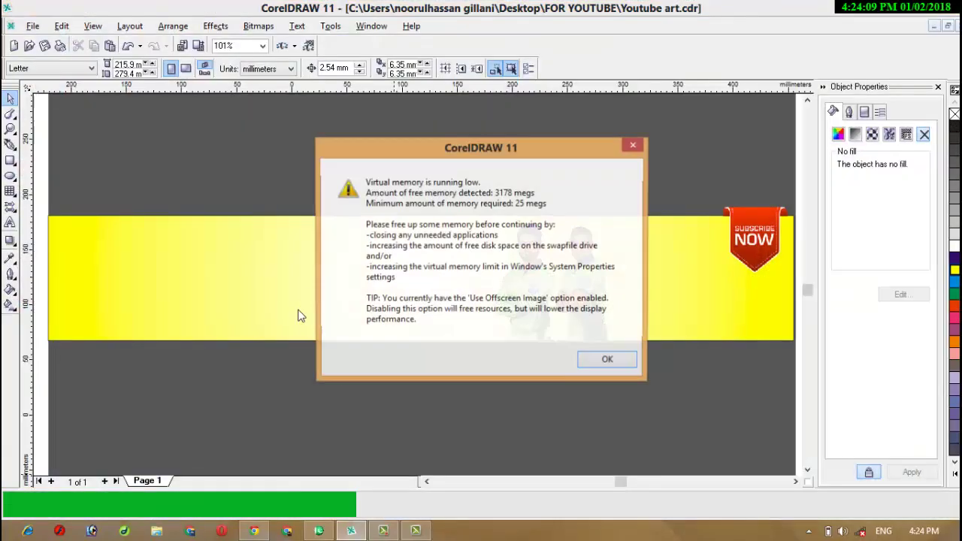
pyautogui.press('Return')
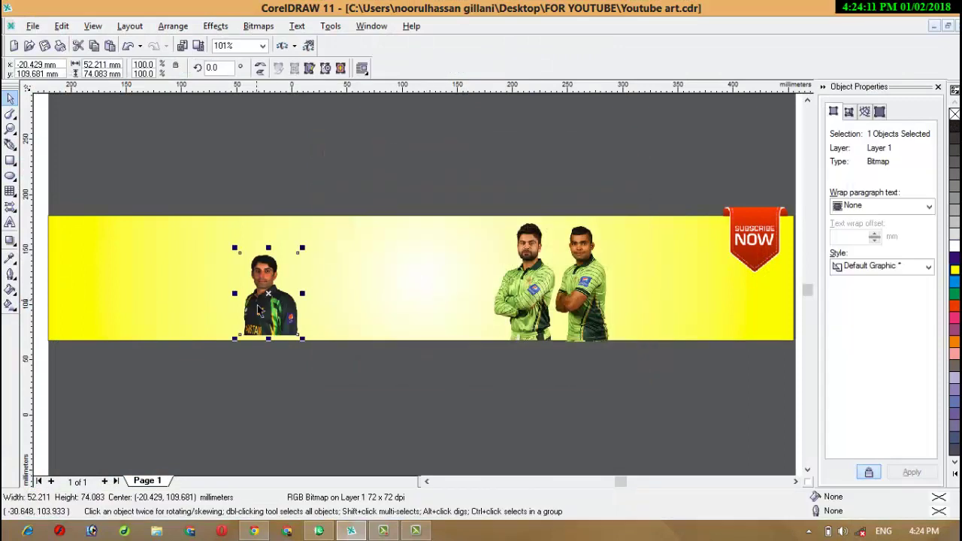
pyautogui.click(260, 68)
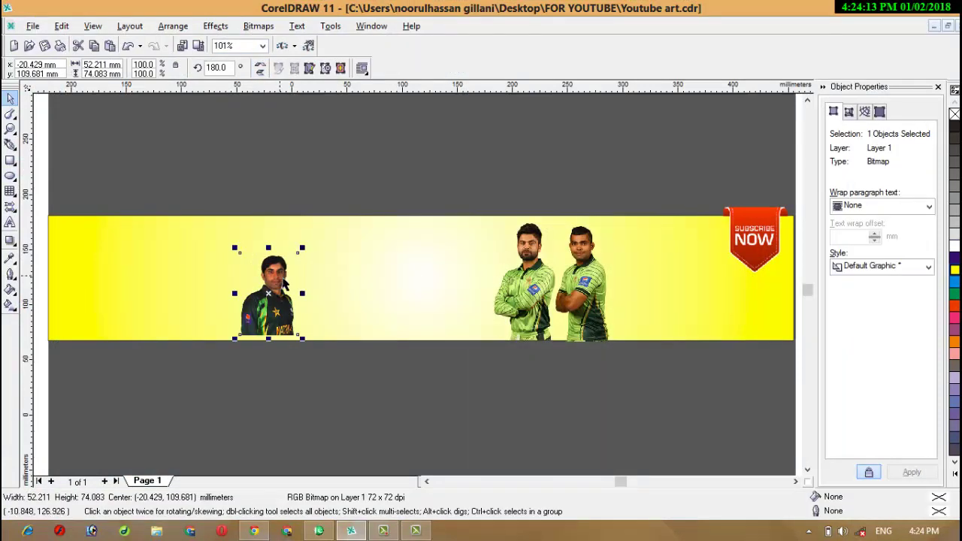
# Scale the dark-shirted cricketer to about 76 × 108 mm and seat his base on the strip's bottom edge.
pyautogui.moveTo(300, 263); pyautogui.dragTo(336, 267)
pyautogui.press('Return')
pyautogui.press('Return')
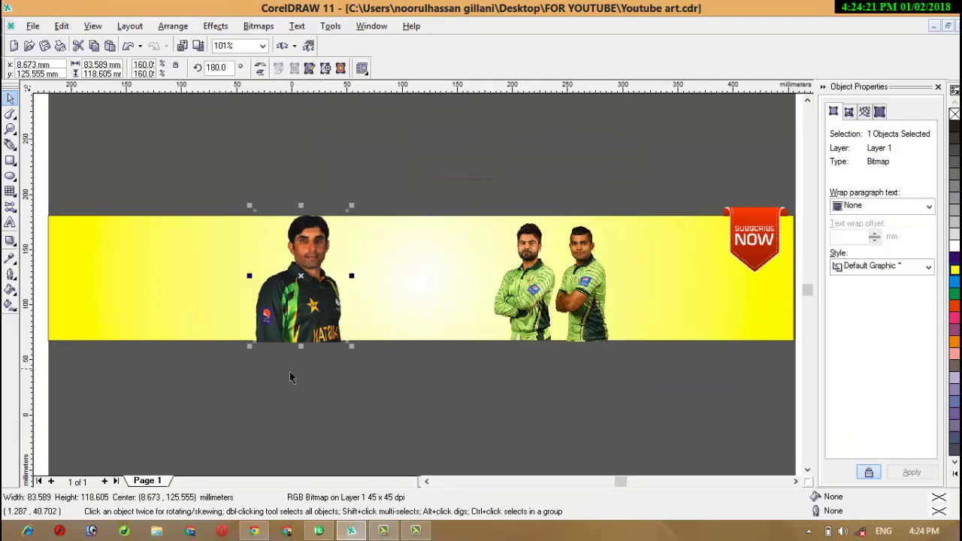
pyautogui.moveTo(252, 361); pyautogui.dragTo(261, 354)
pyautogui.moveTo(293, 297); pyautogui.dragTo(299, 308)
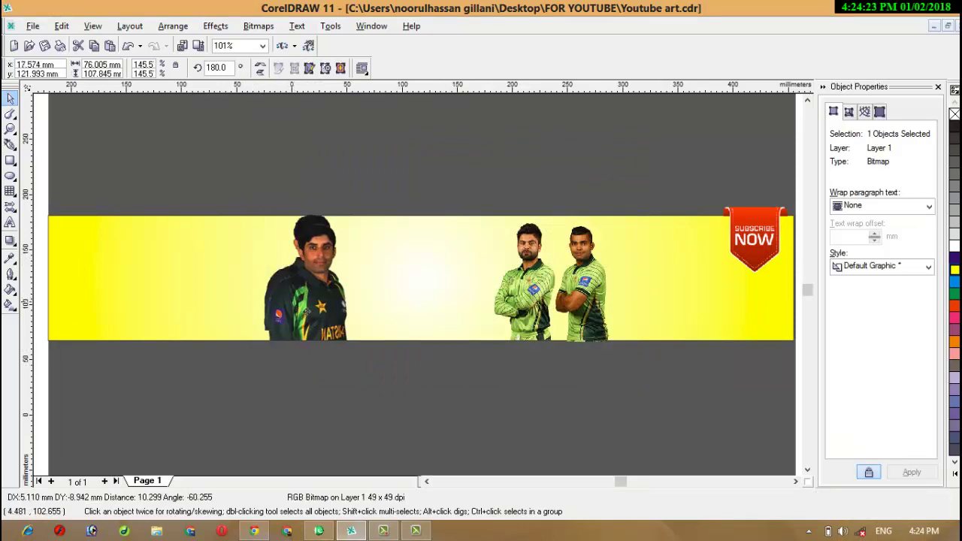
pyautogui.press('Return')
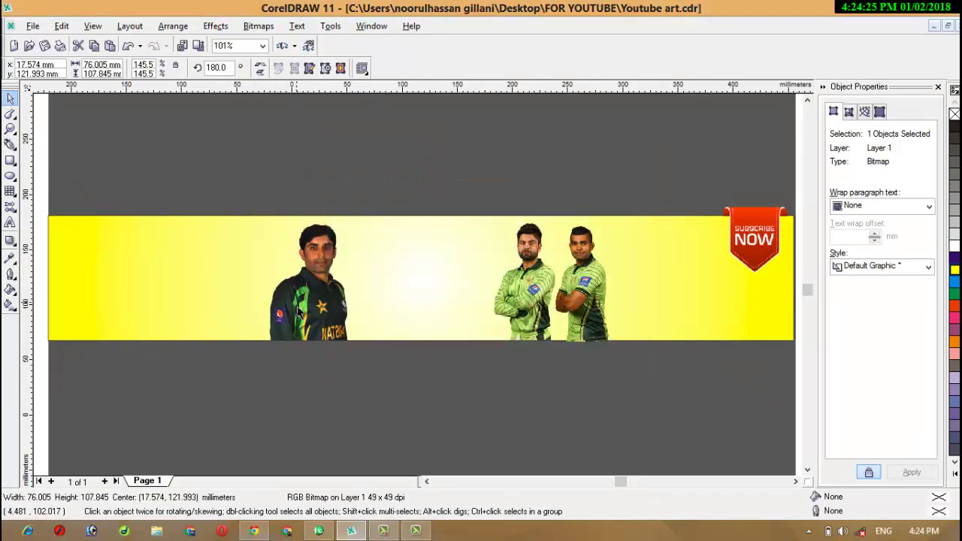
pyautogui.click(368, 413)
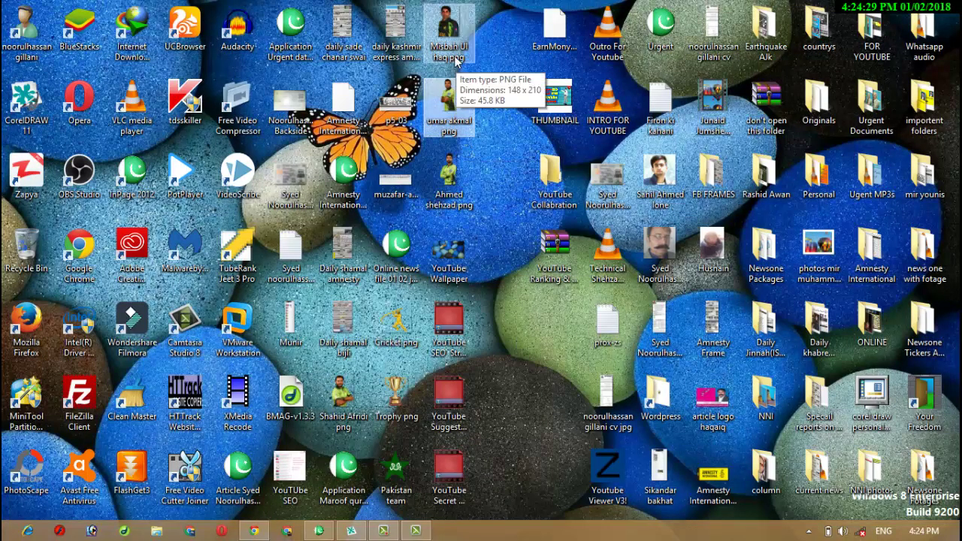
# Bring in the "Shahid Afridi png" picture left of the dark-shirted cricketer, scaled to about 74 × 107 mm with its base on the strip's bottom edge.
pyautogui.click(349, 531)
pyautogui.click(232, 292)
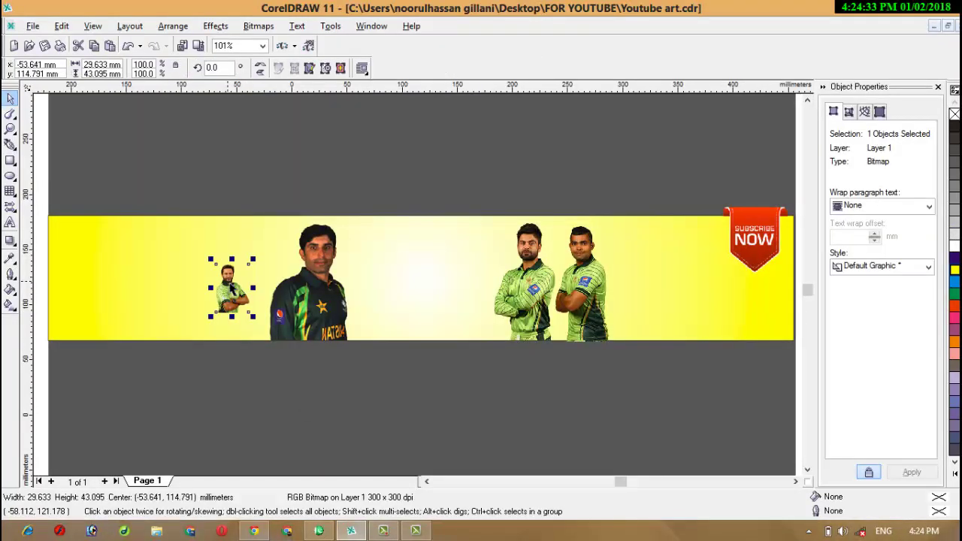
pyautogui.moveTo(259, 268); pyautogui.dragTo(272, 239)
pyautogui.moveTo(218, 327); pyautogui.dragTo(199, 339)
pyautogui.moveTo(224, 299); pyautogui.dragTo(228, 288)
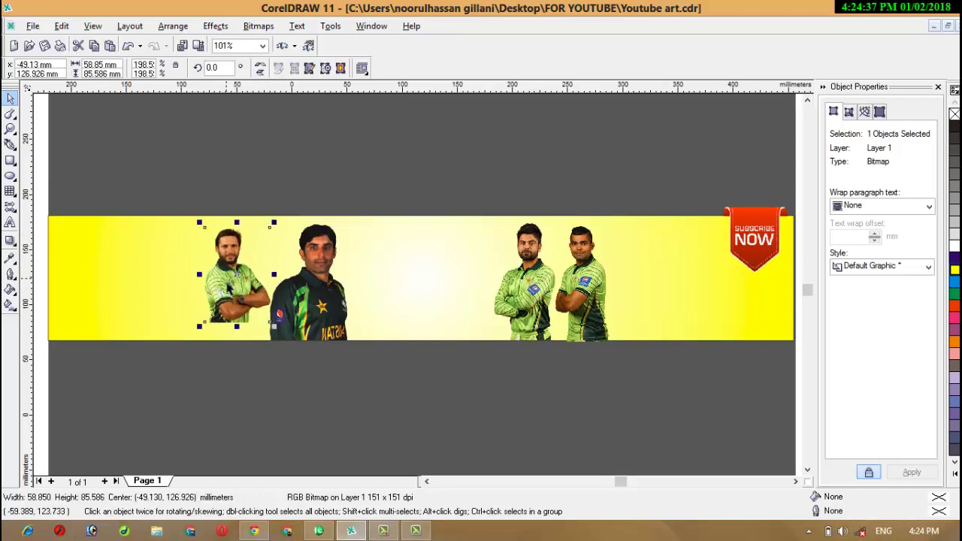
pyautogui.moveTo(210, 336); pyautogui.dragTo(179, 357)
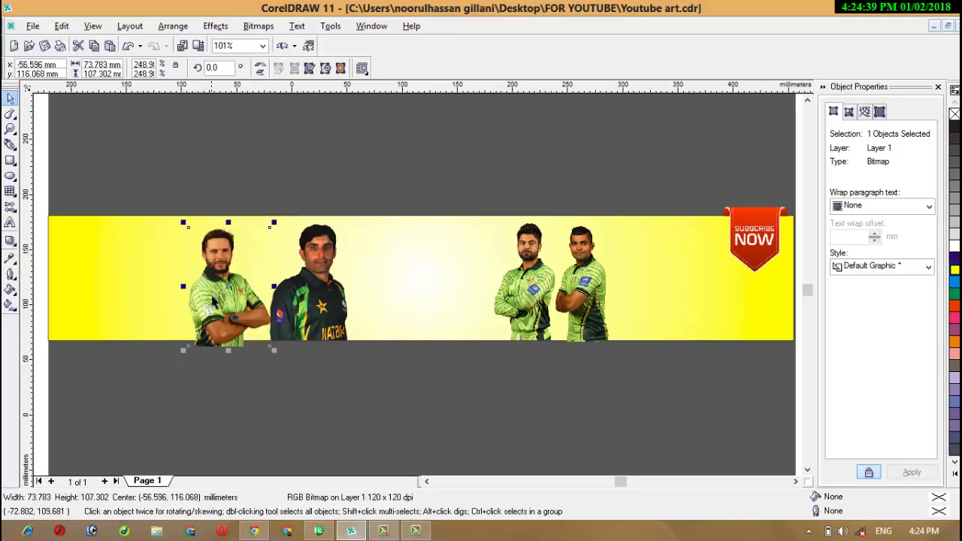
pyautogui.moveTo(217, 301); pyautogui.dragTo(216, 294)
pyautogui.click(286, 393)
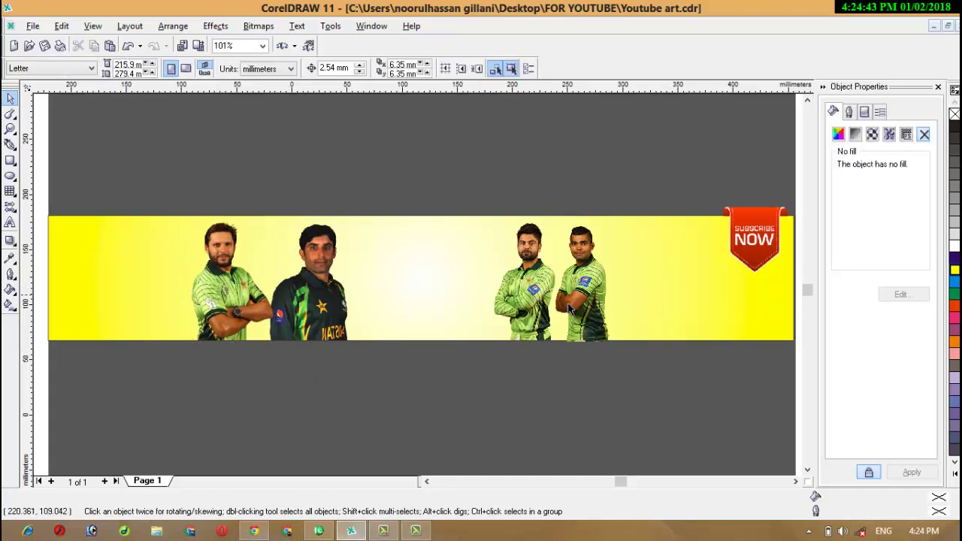
# Enlarge the two cricketers in the right half to nearly the strip's full height, making the rightmost about 52 × 113 mm.
pyautogui.click(593, 282)
pyautogui.moveTo(625, 231); pyautogui.dragTo(633, 219)
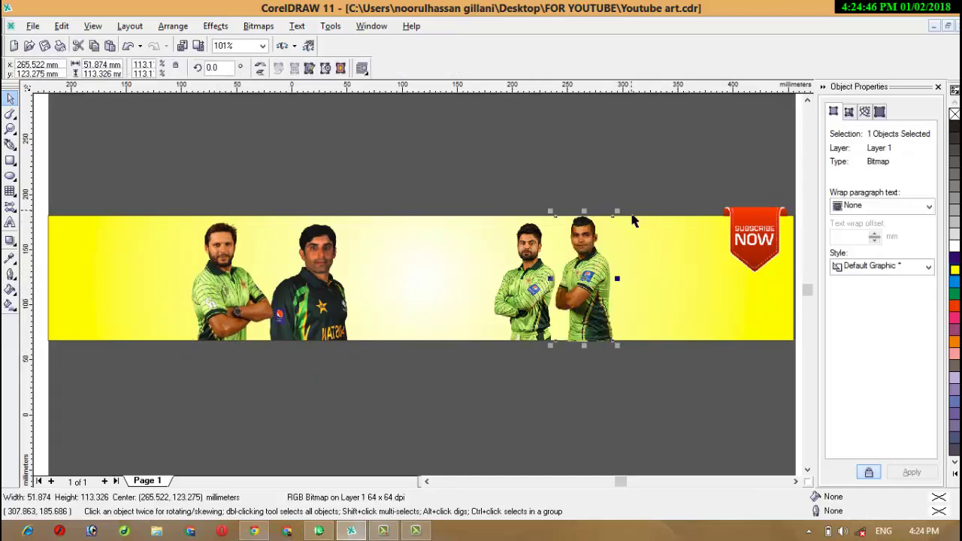
pyautogui.click(520, 256)
pyautogui.moveTo(493, 227); pyautogui.dragTo(488, 218)
pyautogui.click(463, 335)
pyautogui.click(458, 391)
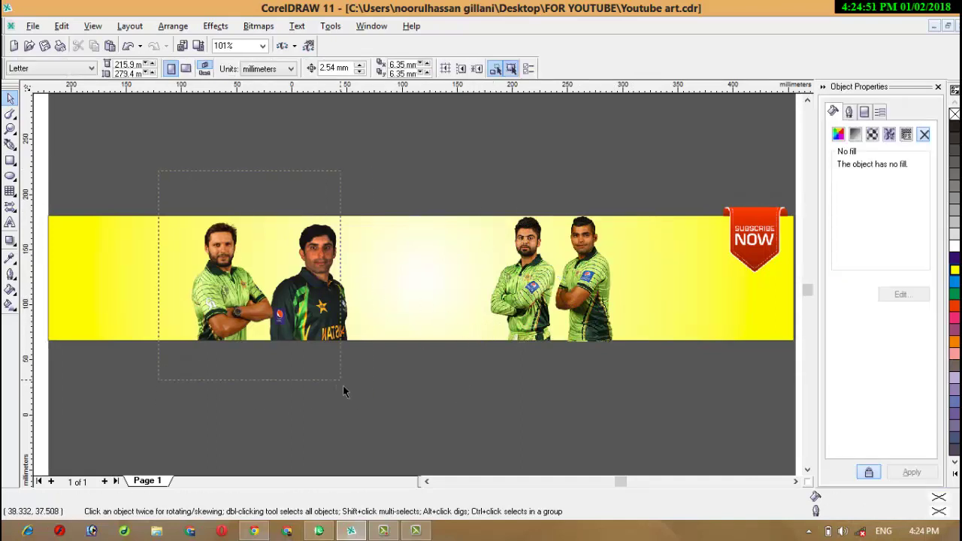
# Spread the two cricketer pairs apart, the right pair near the subscribe ribbon and the left pair farther left, leaving the strip's middle clear.
pyautogui.moveTo(343, 391); pyautogui.dragTo(342, 389)
pyautogui.moveTo(310, 305); pyautogui.dragTo(341, 304)
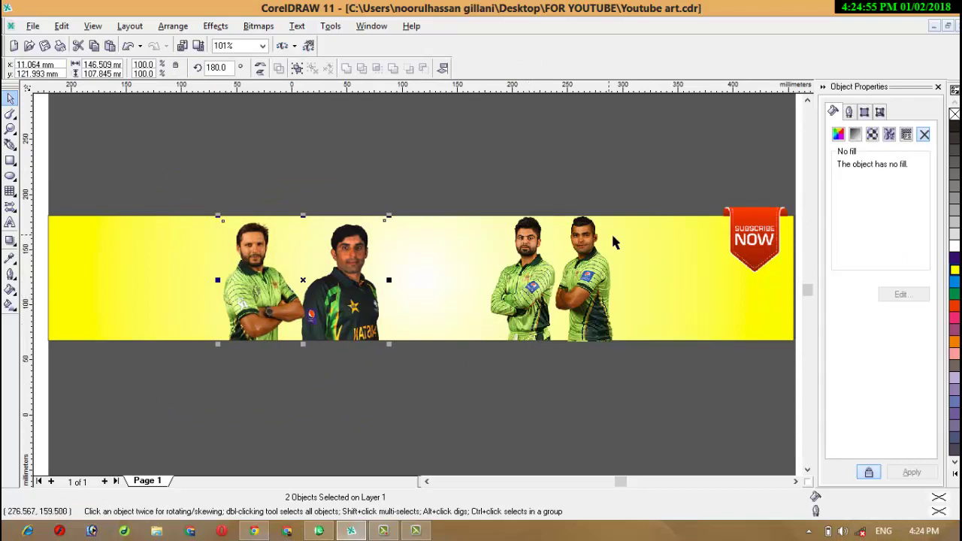
pyautogui.moveTo(578, 308); pyautogui.dragTo(653, 310)
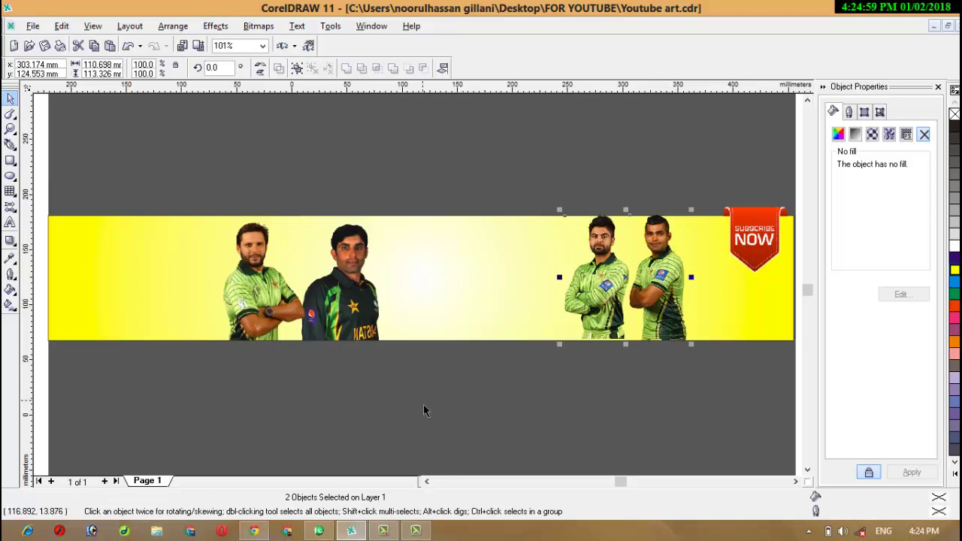
pyautogui.moveTo(424, 411); pyautogui.dragTo(183, 168)
pyautogui.moveTo(271, 280); pyautogui.dragTo(226, 278)
pyautogui.click(541, 386)
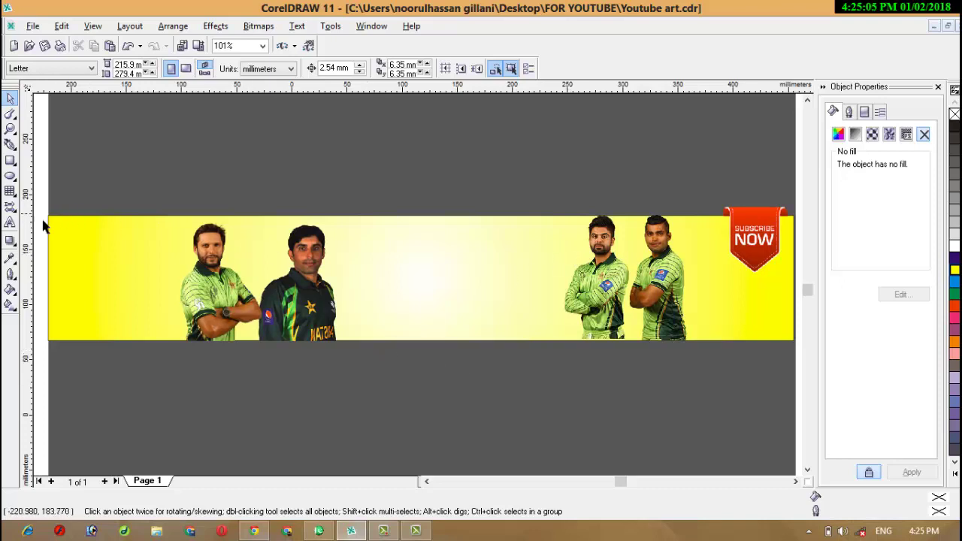
# Add the channel owner's name as artistic text in the middle of the strip, in Bodoni Bd BT at 36 points.
pyautogui.click(12, 223)
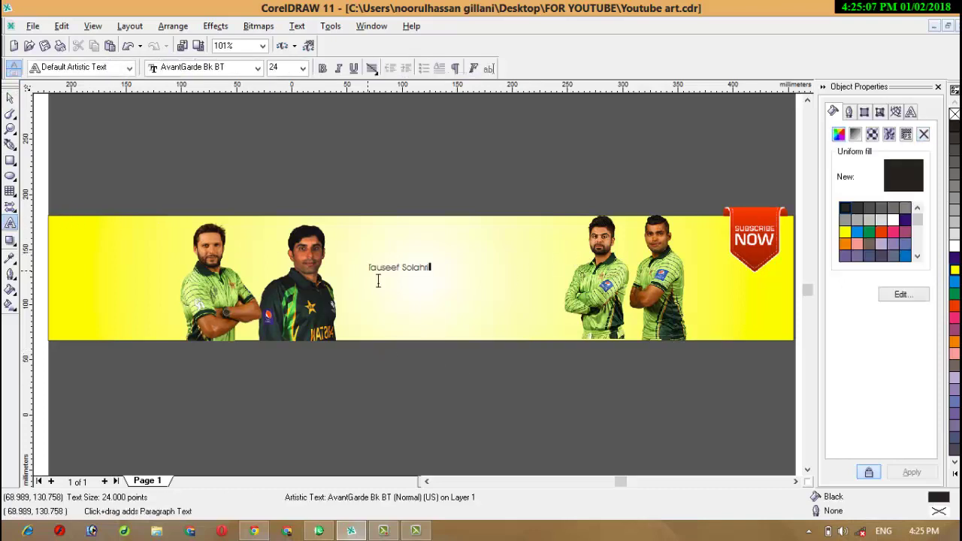
pyautogui.hotkey('ctrl', 'a')
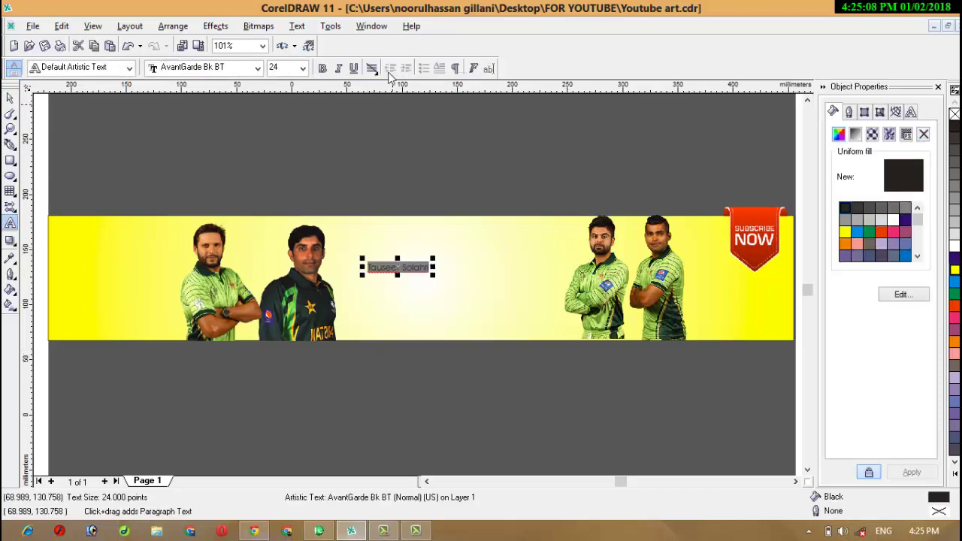
pyautogui.click(257, 68)
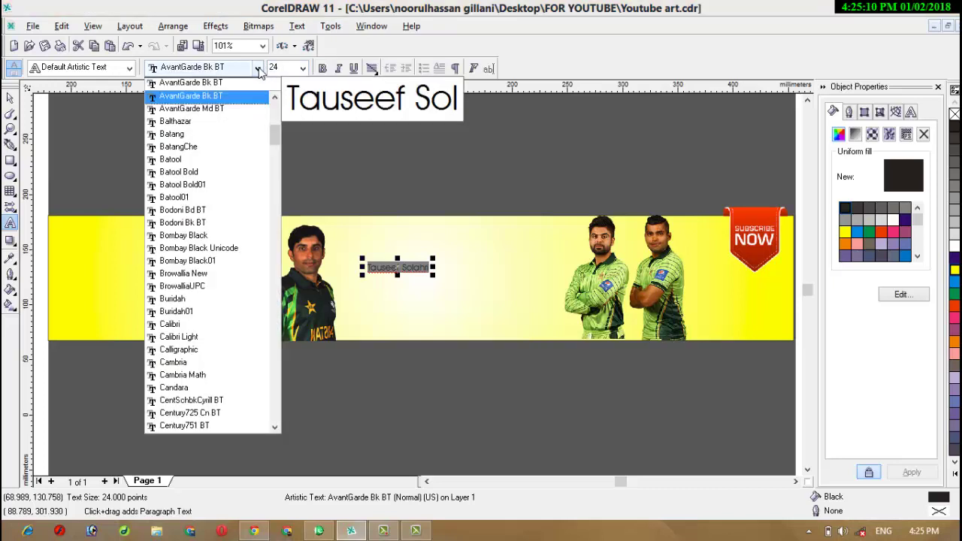
pyautogui.click(236, 213)
pyautogui.click(303, 68)
pyautogui.click(286, 230)
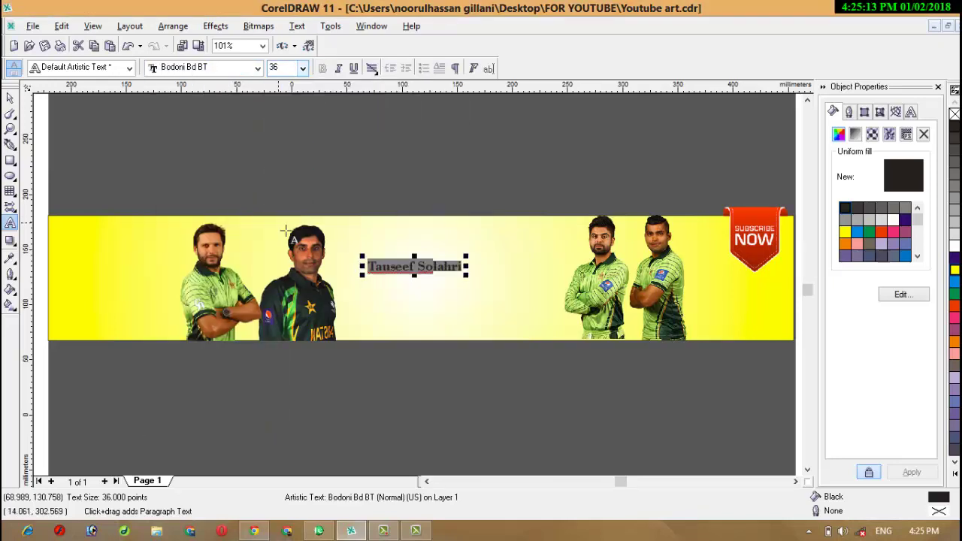
# Enlarge the name text to about 86 points and position it in the strip's upper middle, between the two inner cricketers.
pyautogui.click(9, 98)
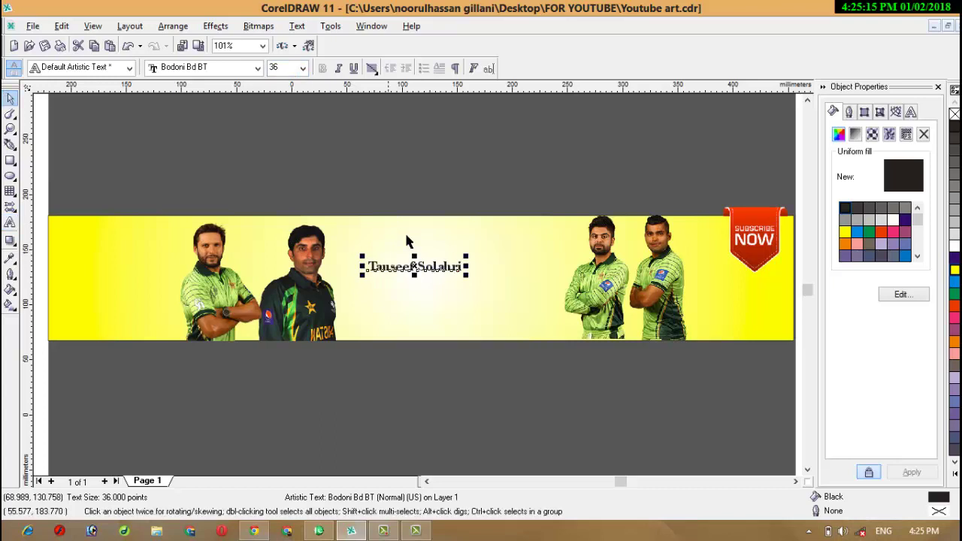
pyautogui.moveTo(472, 284); pyautogui.dragTo(553, 284)
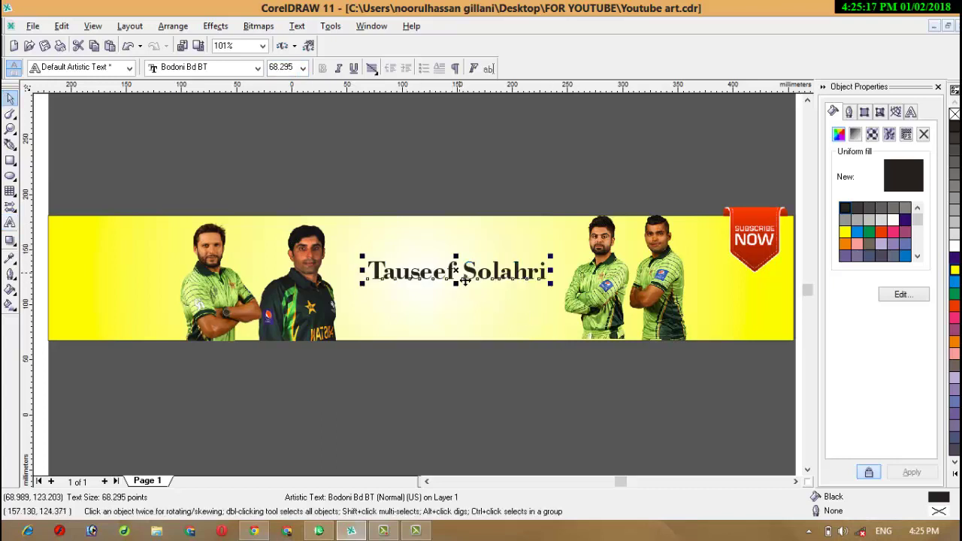
pyautogui.moveTo(454, 276); pyautogui.dragTo(472, 248)
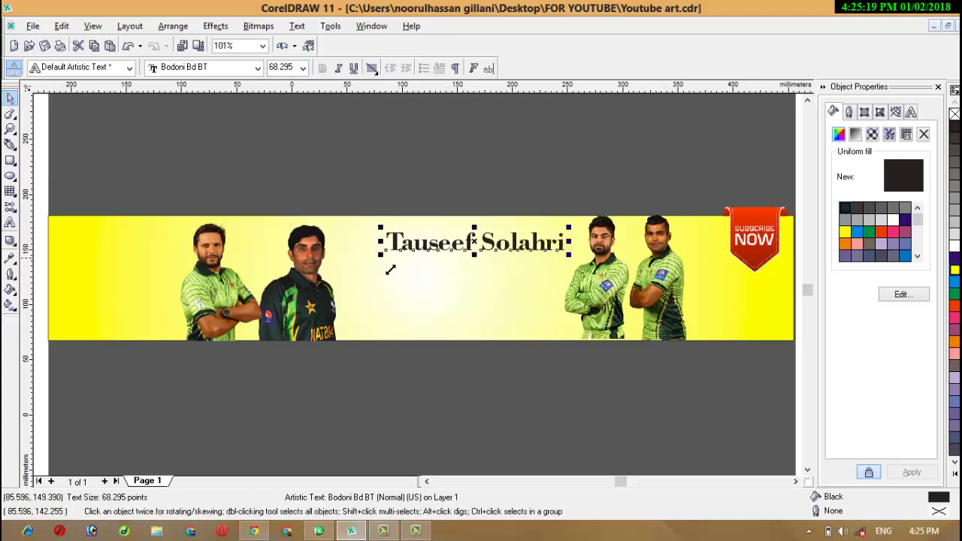
pyautogui.moveTo(366, 280); pyautogui.dragTo(364, 283)
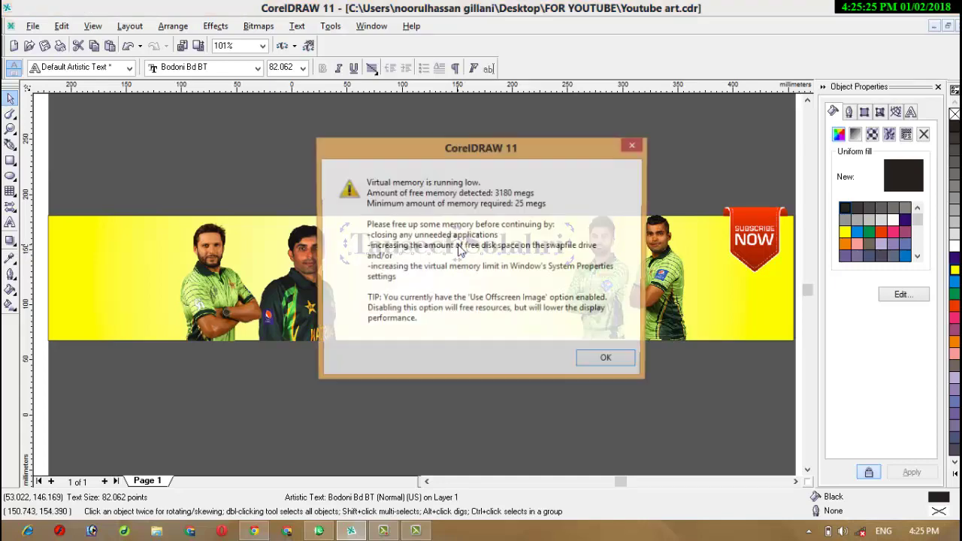
pyautogui.press('Return')
pyautogui.moveTo(576, 261)
pyautogui.mouseDown()
pyautogui.moveTo(584, 272)
pyautogui.moveTo(587, 263)
pyautogui.mouseUp()
pyautogui.moveTo(354, 270)
pyautogui.mouseDown()
pyautogui.moveTo(380, 266)
pyautogui.moveTo(355, 271)
pyautogui.mouseUp()
pyautogui.click(462, 252)
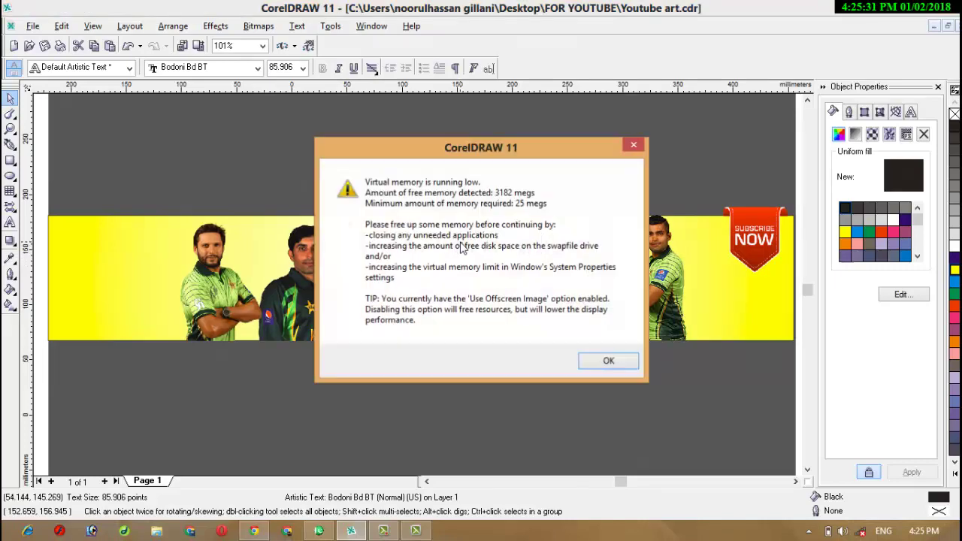
pyautogui.press('Return')
pyautogui.moveTo(470, 252); pyautogui.dragTo(468, 253)
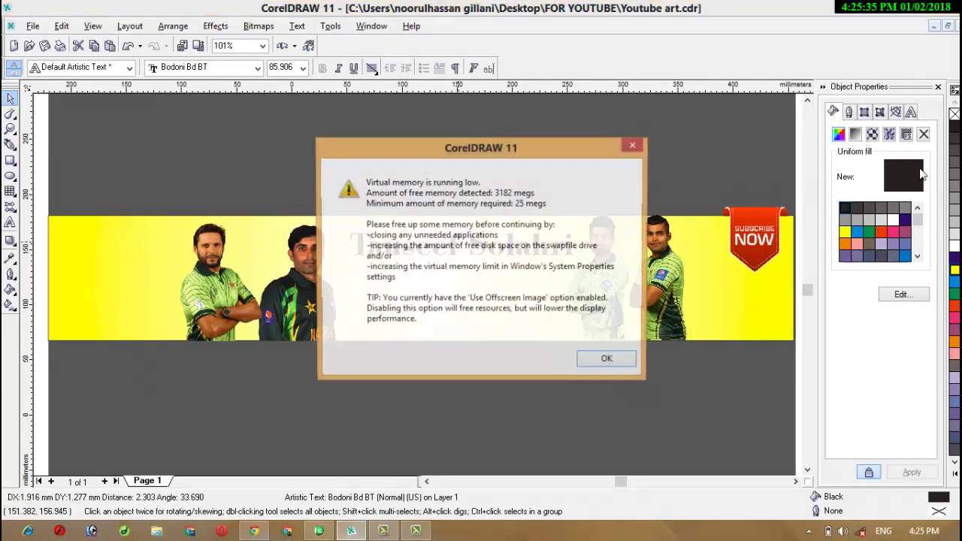
pyautogui.press('Return')
# Fill the name text white and give it an 8.0 pt black outline with rounded corners, behind the fill and scaling with the image.
pyautogui.click(954, 245)
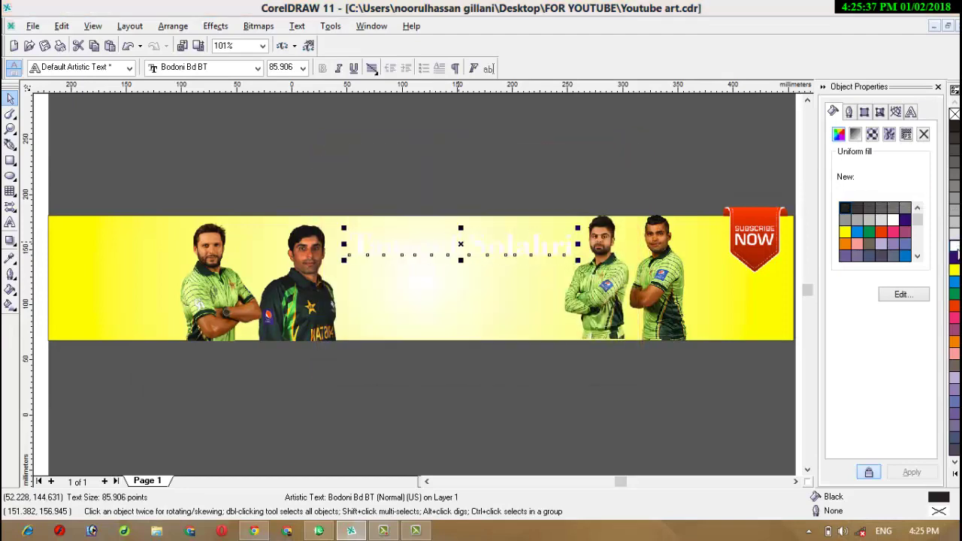
pyautogui.press('Return')
pyautogui.press('F12')
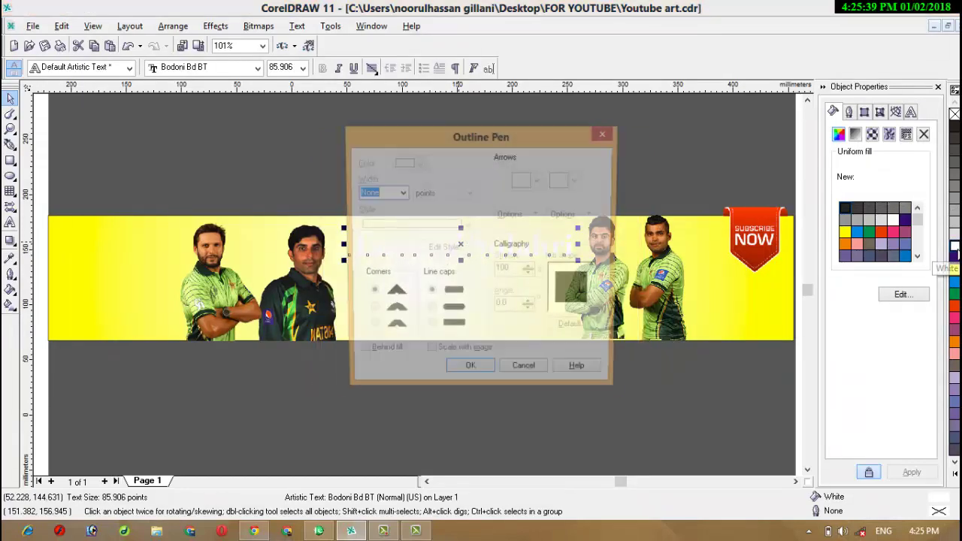
pyautogui.click(399, 196)
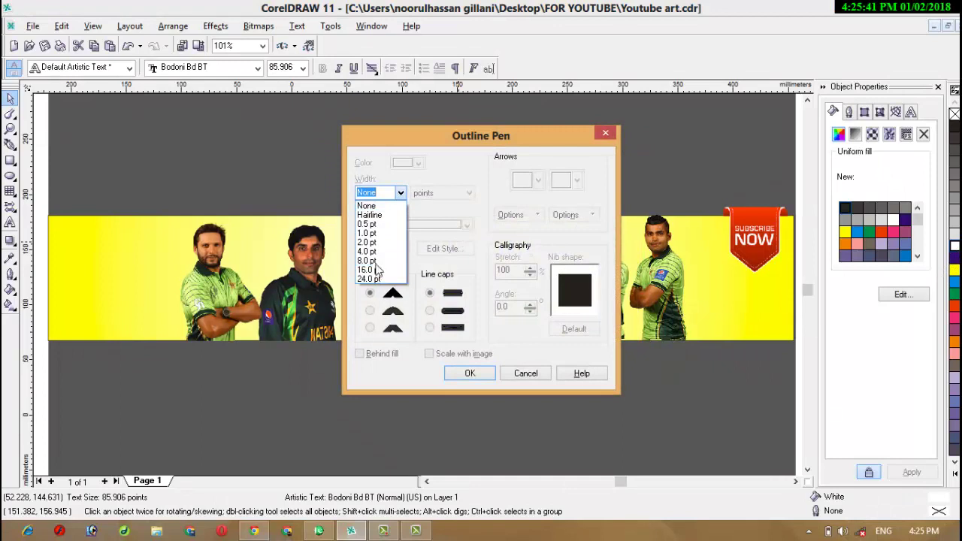
pyautogui.click(368, 259)
pyautogui.click(371, 312)
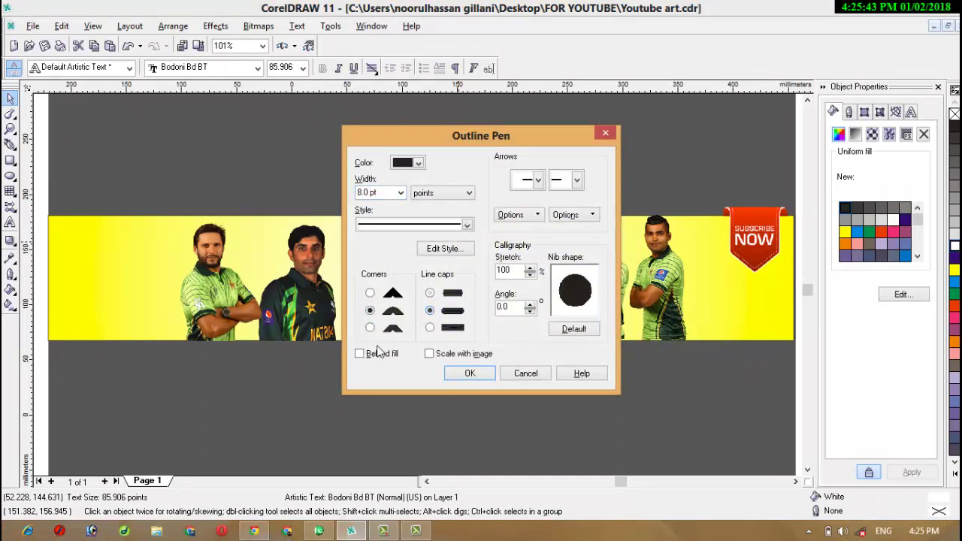
pyautogui.click(432, 355)
# Choose feathered arrow shapes for both ends of the name text's outline and apply the outline settings.
pyautogui.click(534, 181)
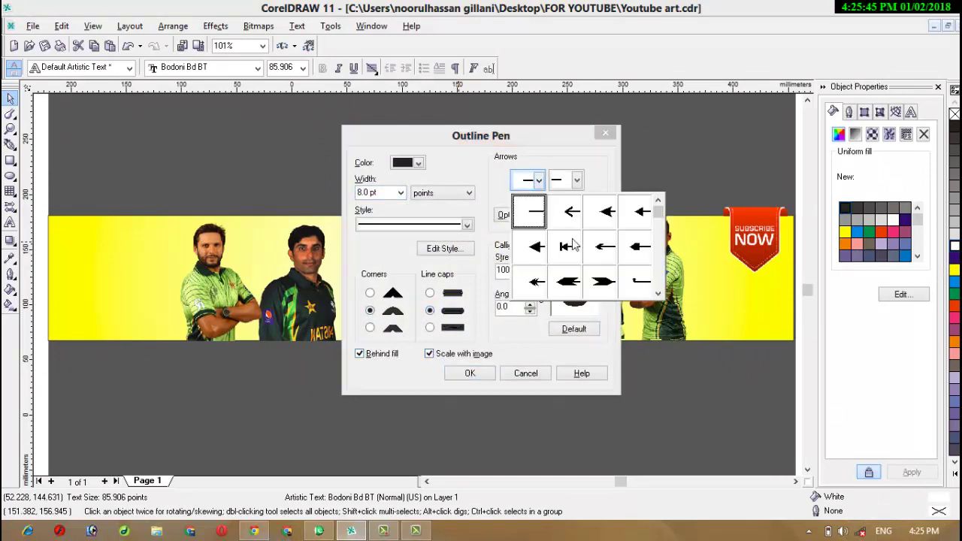
pyautogui.click(562, 282)
pyautogui.click(560, 180)
pyautogui.click(599, 282)
pyautogui.click(448, 371)
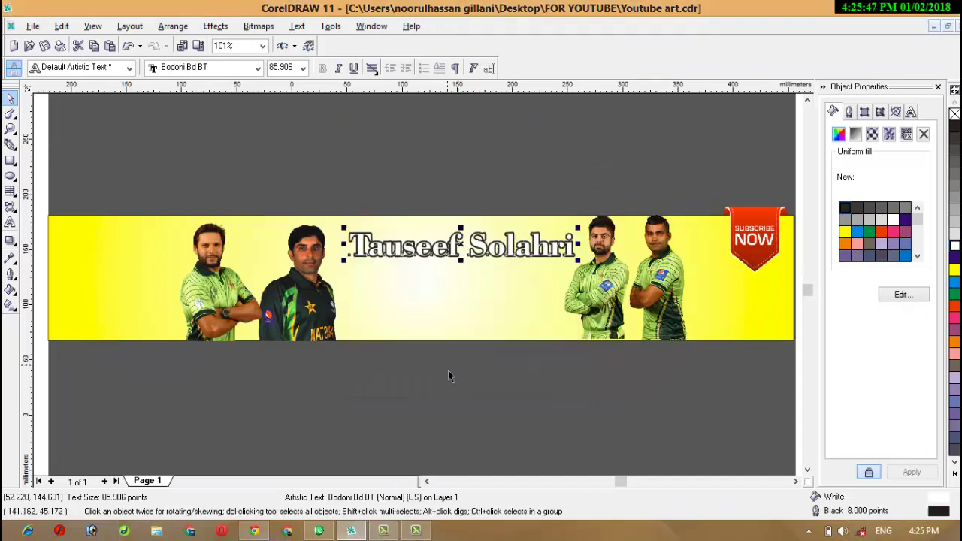
pyautogui.click(446, 374)
pyautogui.click(455, 251)
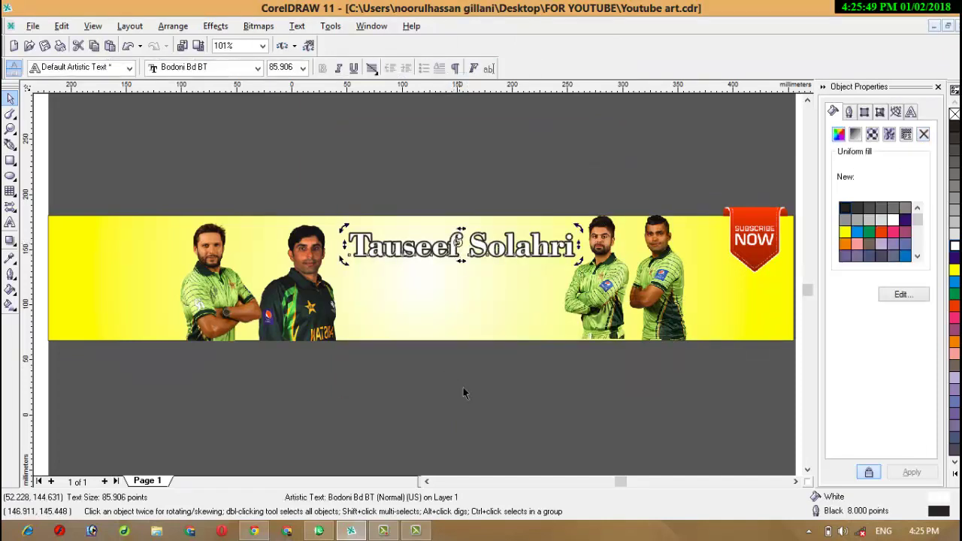
pyautogui.click(368, 395)
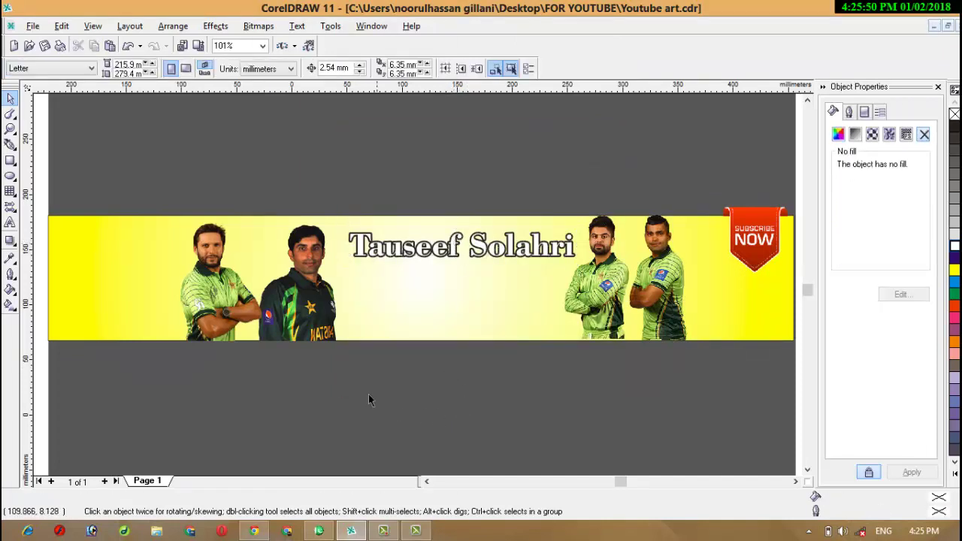
# Draw a rectangle about 230 × 44 mm over the name text and fill it with yellow.
pyautogui.click(11, 160)
pyautogui.moveTo(332, 219); pyautogui.dragTo(584, 269)
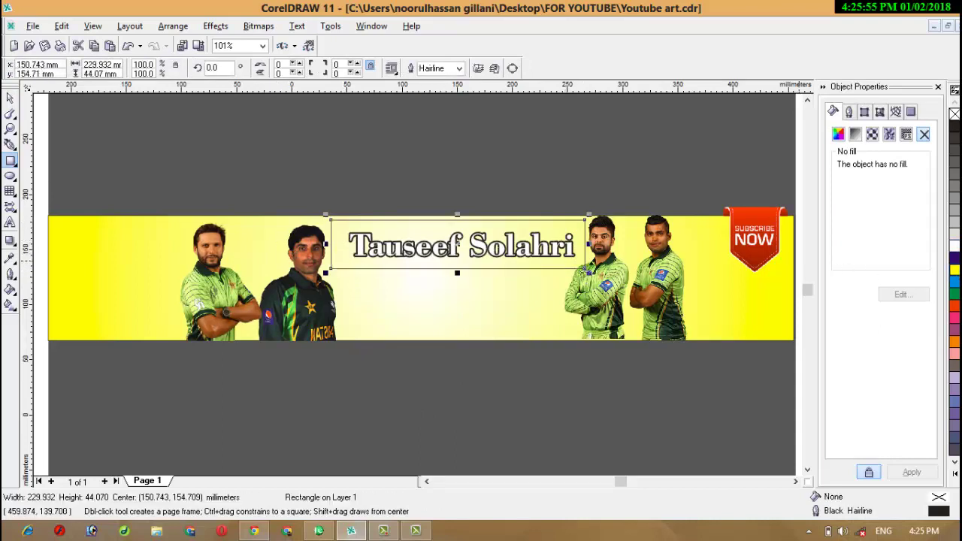
pyautogui.click(954, 270)
pyautogui.click(9, 100)
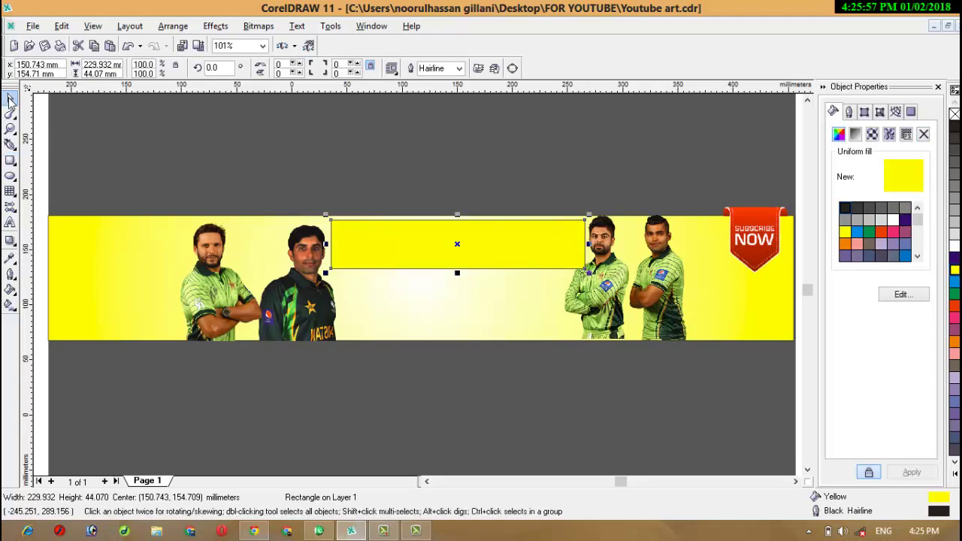
pyautogui.press('F12')
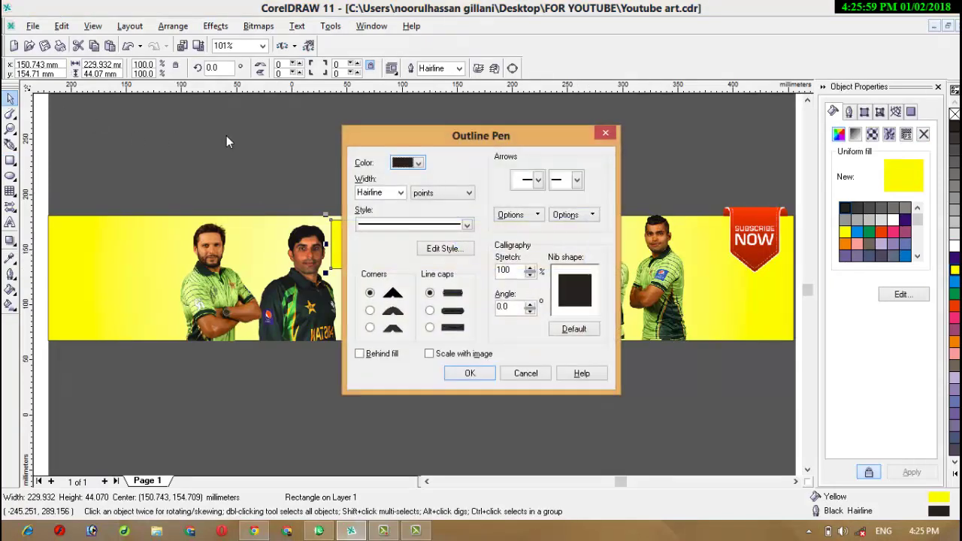
pyautogui.click(524, 370)
# Give the rectangle a radial two-color fountain fill from yellow to Deep Yellow.
pyautogui.press('F11')
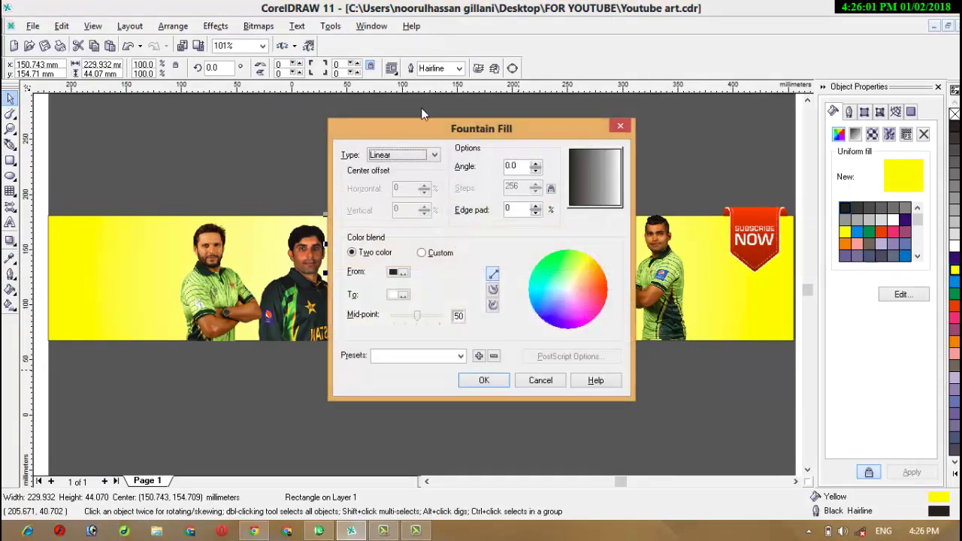
pyautogui.click(415, 154)
pyautogui.click(398, 175)
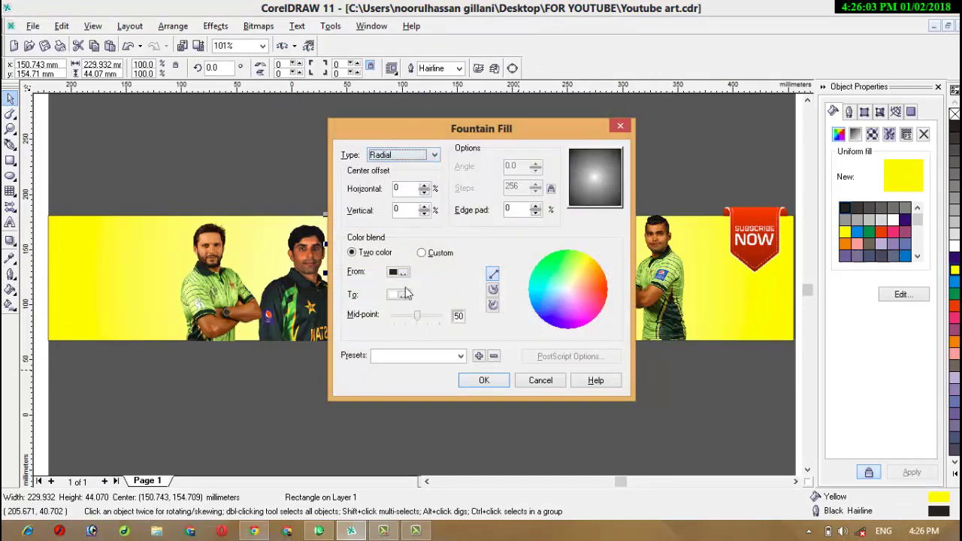
pyautogui.click(398, 274)
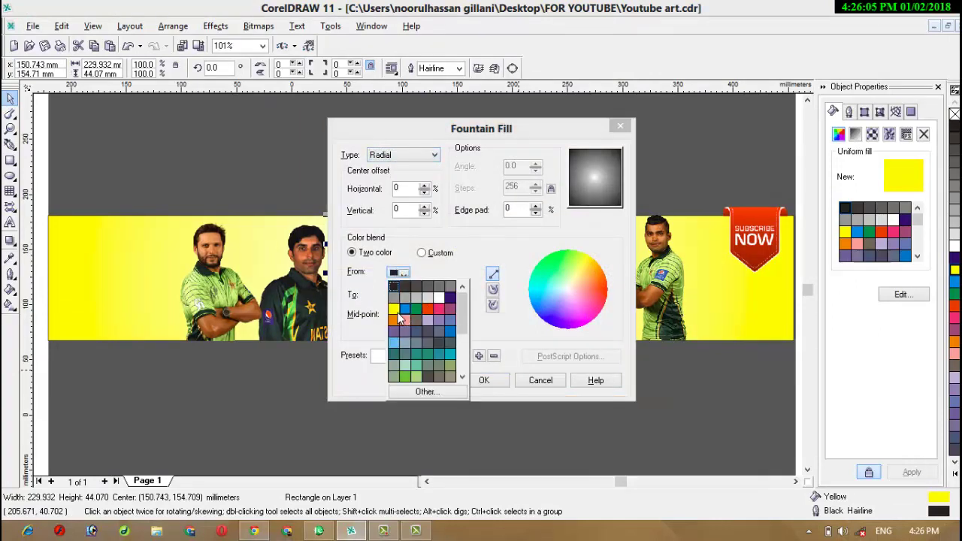
pyautogui.click(410, 314)
pyautogui.click(403, 295)
pyautogui.click(409, 323)
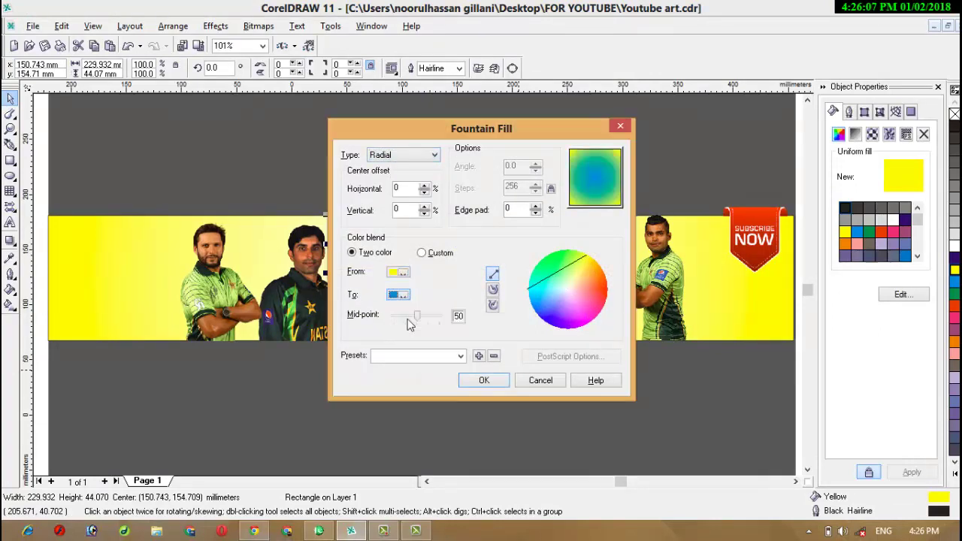
pyautogui.click(403, 295)
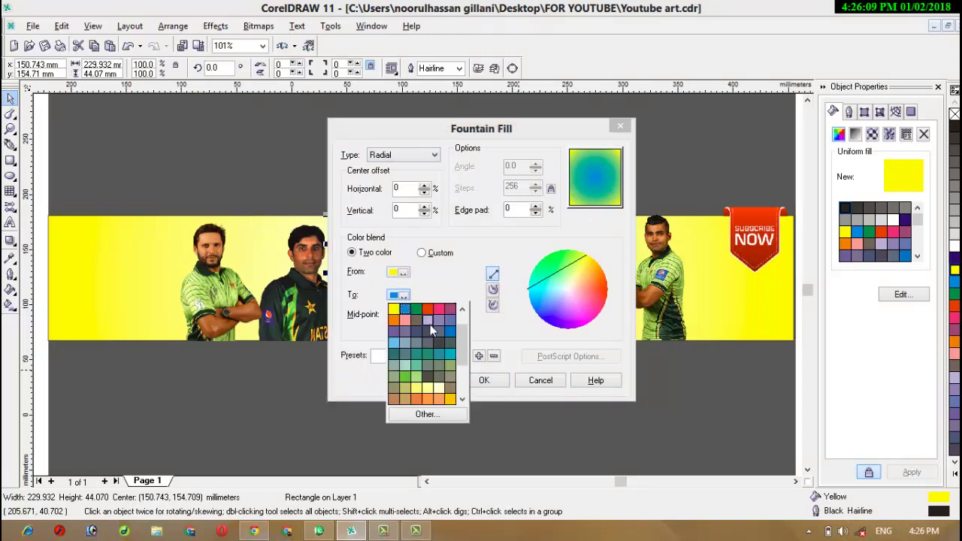
pyautogui.scroll(-2, 459, 338)
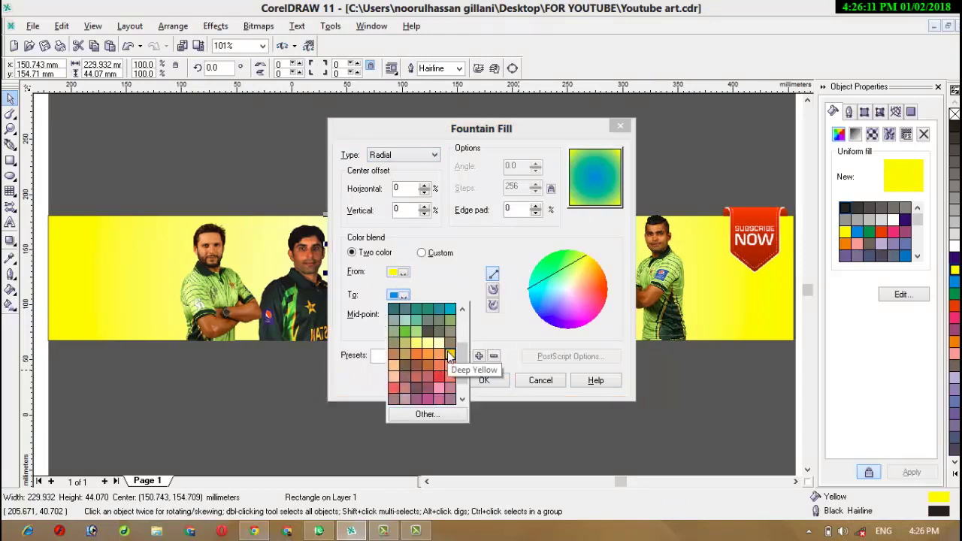
pyautogui.click(452, 354)
pyautogui.click(485, 379)
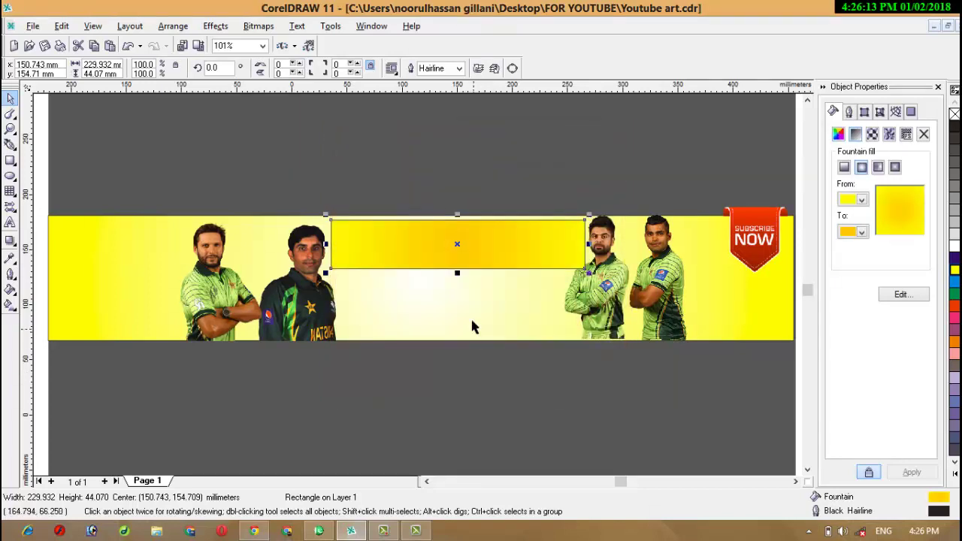
# Remove the outline from the gradient-filled rectangle.
pyautogui.click(471, 265)
pyautogui.click(457, 68)
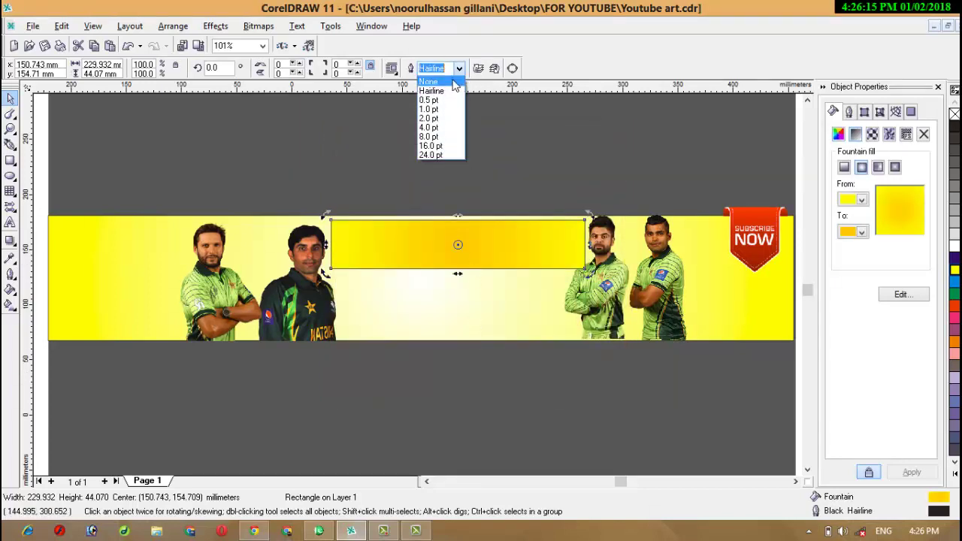
pyautogui.click(449, 79)
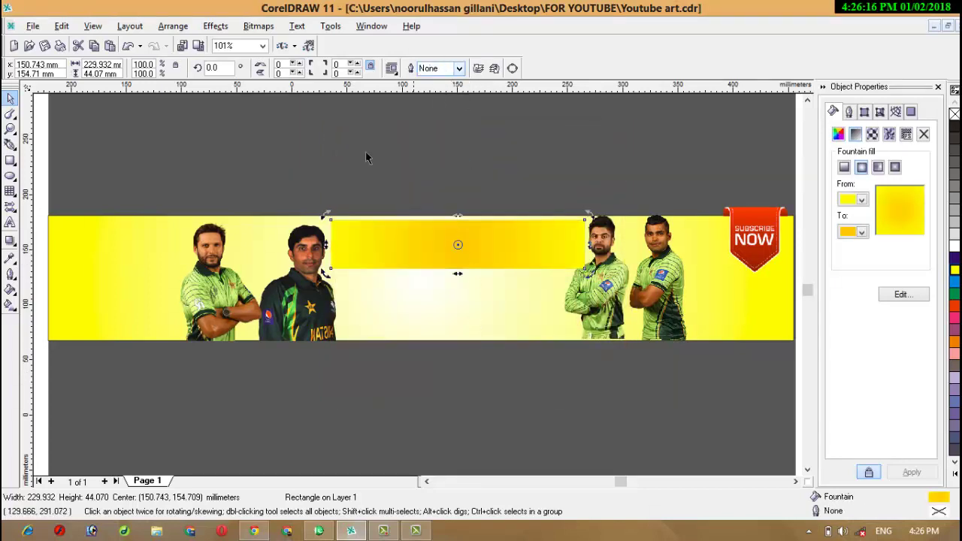
# Fade out the rectangle's left end with a linear transparency over roughly its first third.
pyautogui.click(12, 242)
pyautogui.click(123, 254)
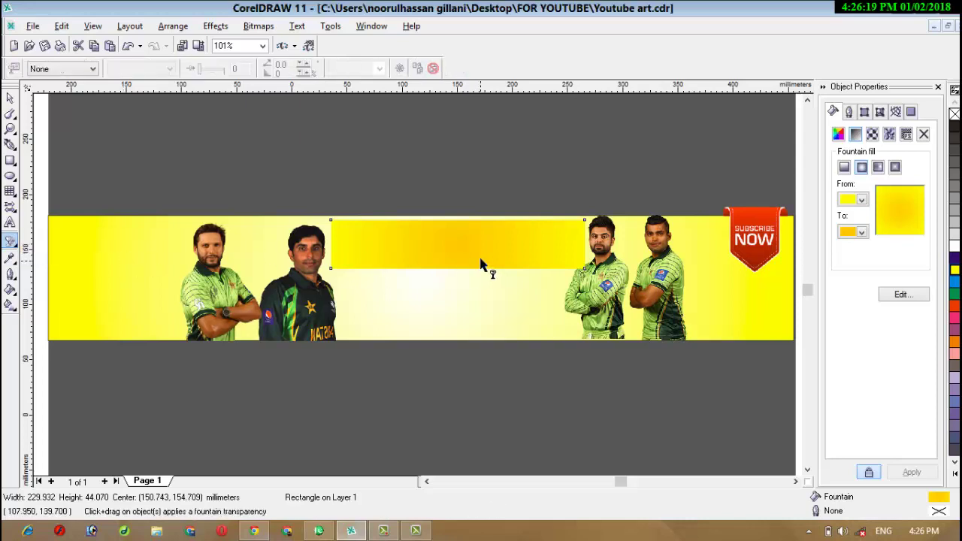
pyautogui.moveTo(481, 260); pyautogui.dragTo(339, 262)
pyautogui.moveTo(339, 263); pyautogui.dragTo(334, 257)
pyautogui.moveTo(423, 238); pyautogui.dragTo(344, 241)
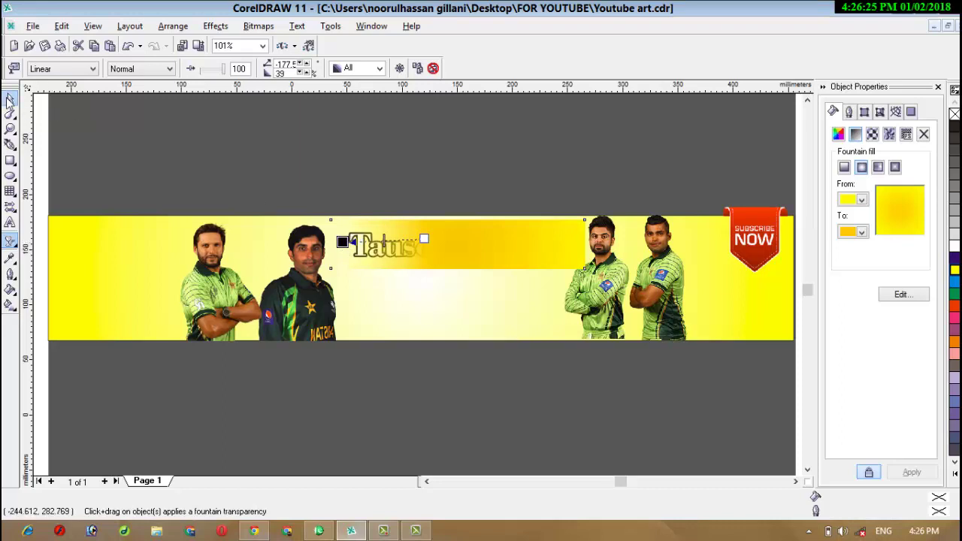
# Move the faded rectangle one level back behind the name text and stretch it to the strip's right end.
pyautogui.click(10, 100)
pyautogui.rightClick(458, 245)
pyautogui.moveTo(551, 389)
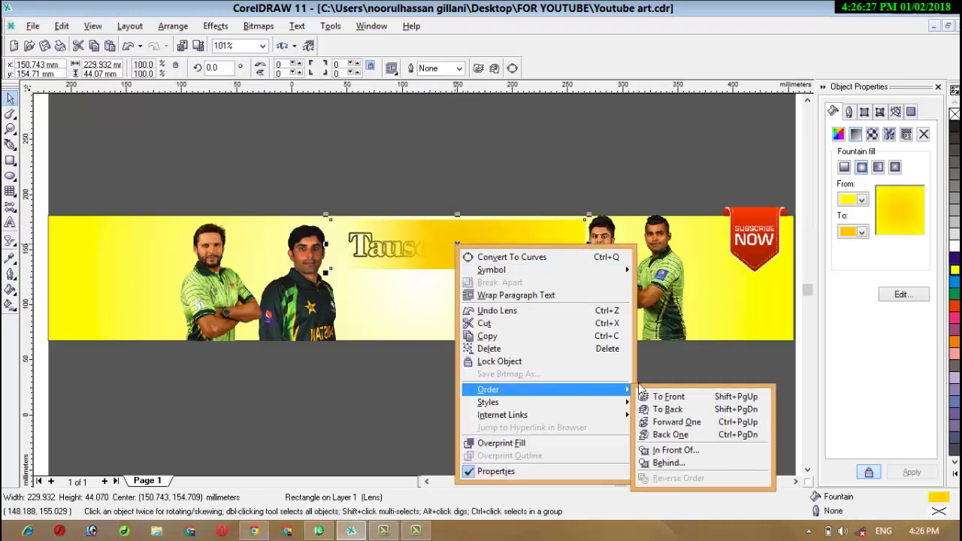
pyautogui.click(672, 435)
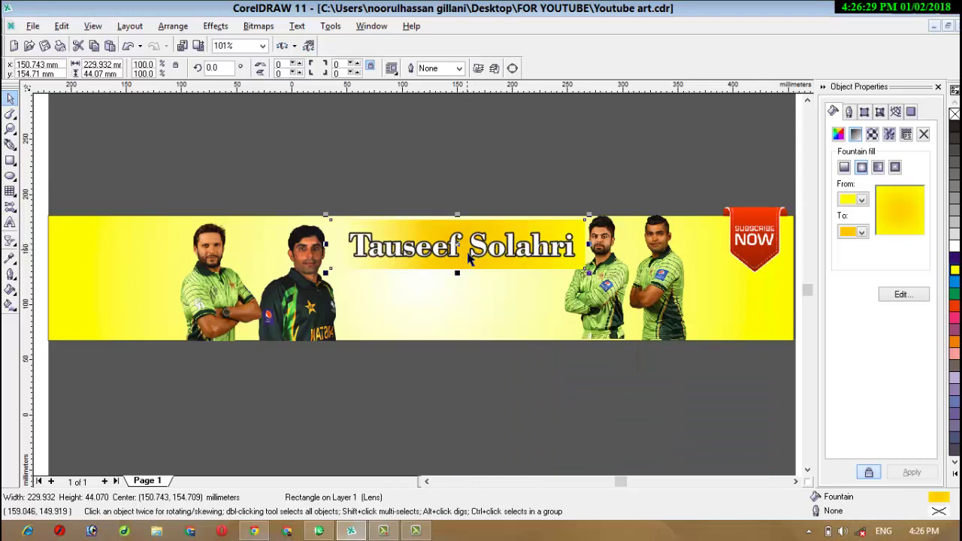
pyautogui.click(470, 259)
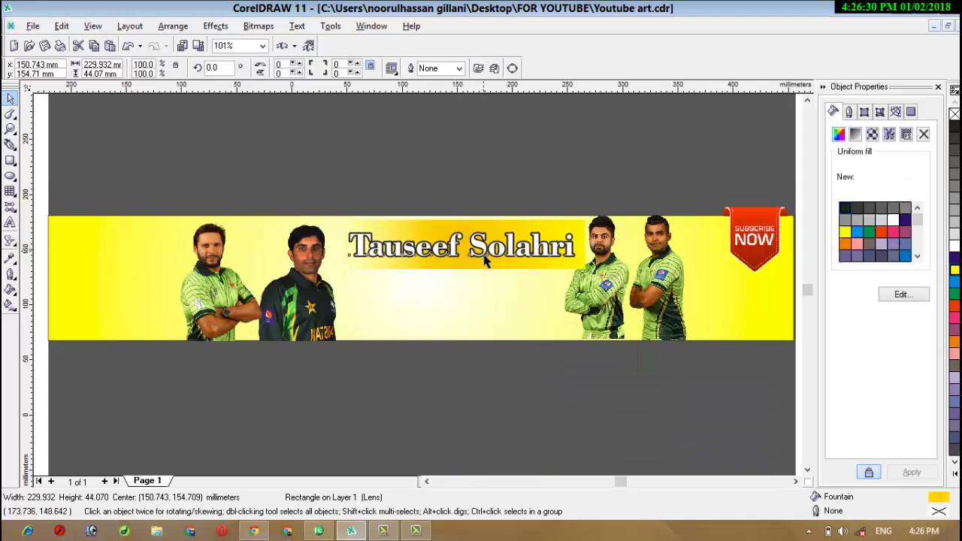
pyautogui.click(560, 236)
pyautogui.moveTo(587, 247); pyautogui.dragTo(693, 260)
# Bring the two cricketers in the right half to the front of the stretched gradient rectangle.
pyautogui.rightClick(574, 288)
pyautogui.moveTo(607, 221)
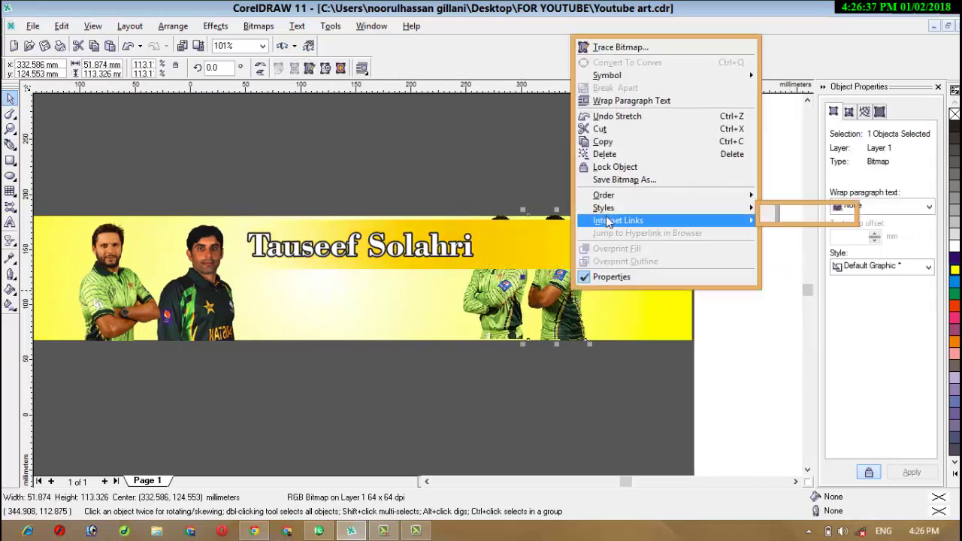
pyautogui.moveTo(626, 197)
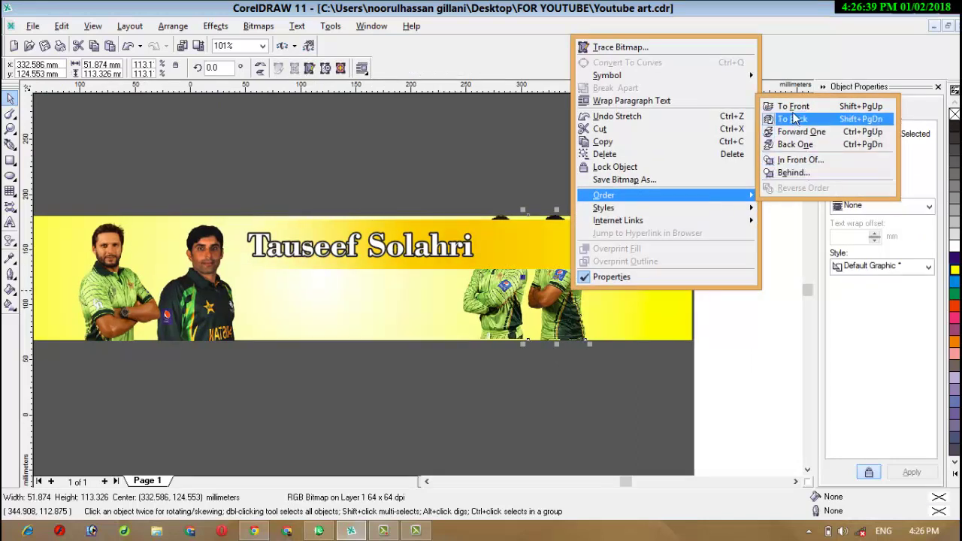
pyautogui.click(794, 120)
pyautogui.rightClick(511, 280)
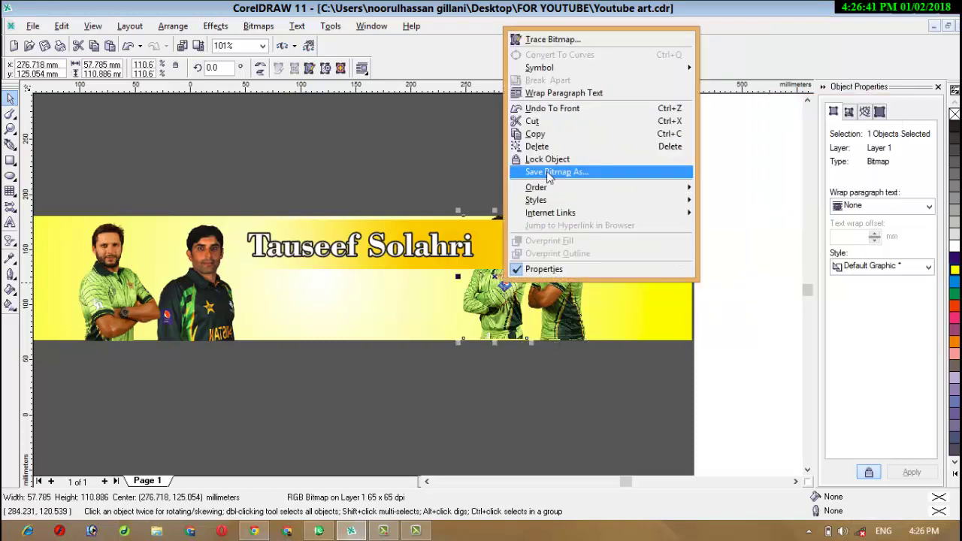
pyautogui.moveTo(580, 194)
pyautogui.click(730, 111)
pyautogui.click(741, 260)
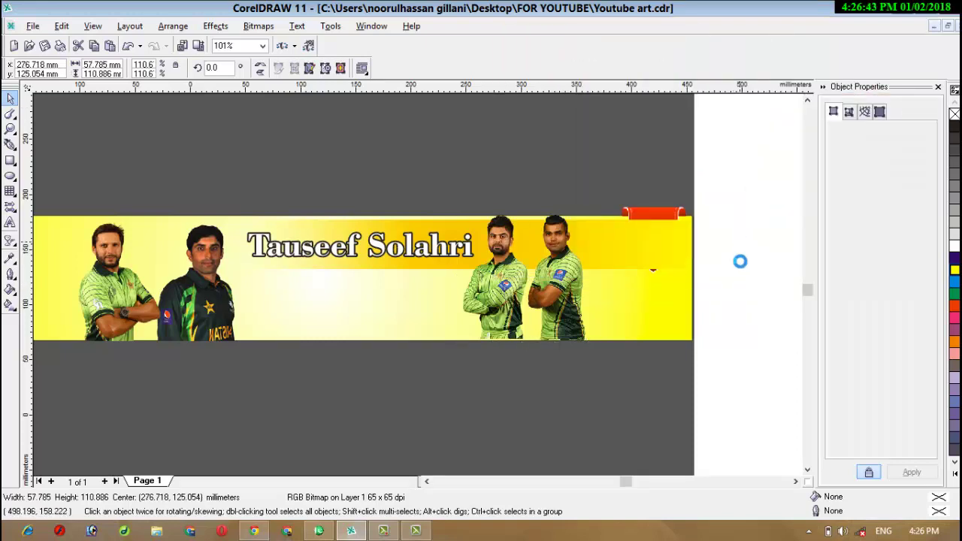
pyautogui.rightClick(648, 216)
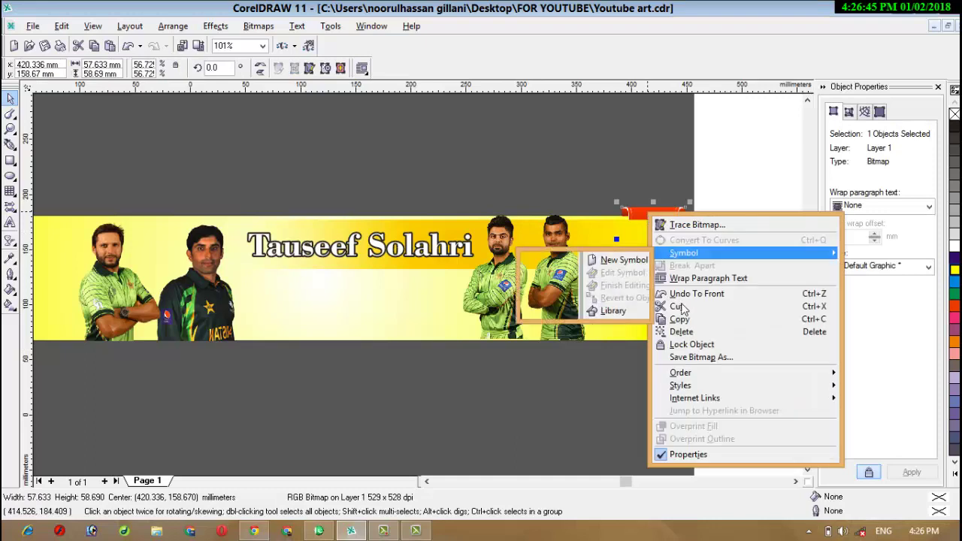
pyautogui.moveTo(680, 373)
pyautogui.click(614, 392)
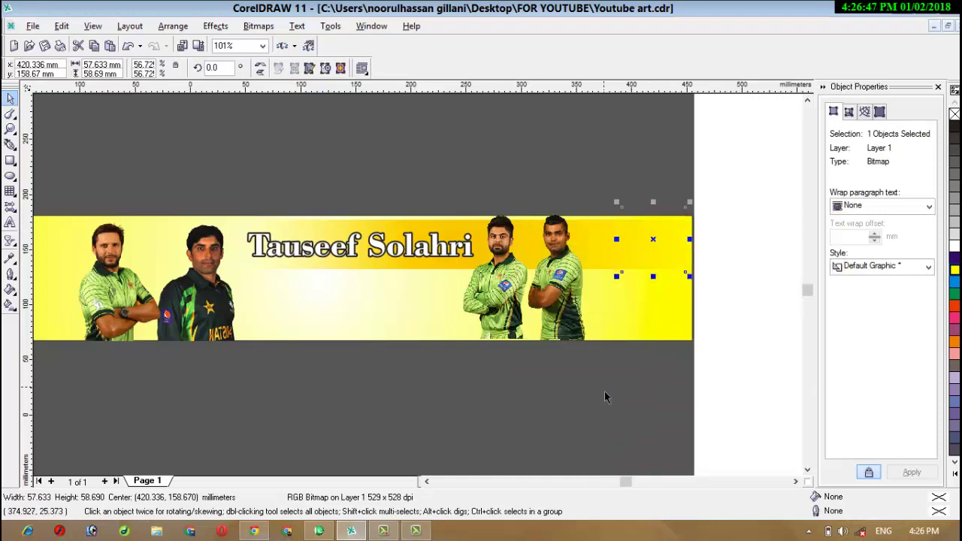
pyautogui.rightClick(652, 236)
pyautogui.click(729, 205)
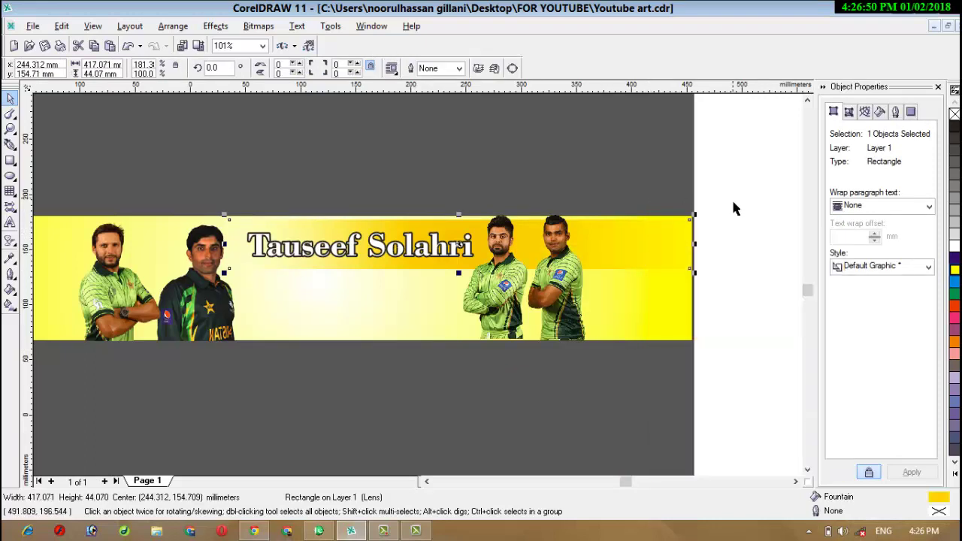
pyautogui.hotkey('ctrl', 'z')
# Bring the subscribe ribbon to the front, above the gradient rectangle.
pyautogui.rightClick(661, 242)
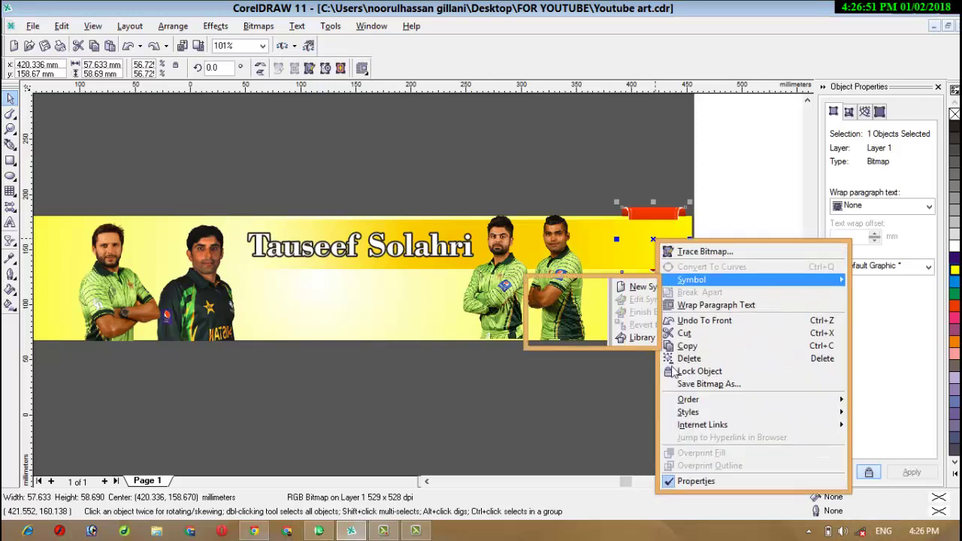
pyautogui.moveTo(673, 400)
pyautogui.click(575, 406)
pyautogui.click(717, 306)
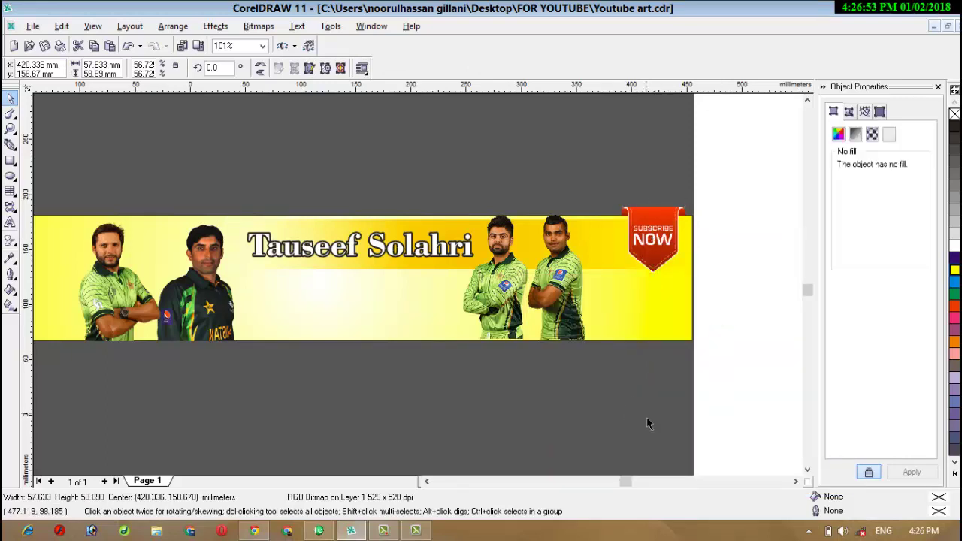
# Stretch the gradient rectangle up to the yellow strip's upper edge, about 48 mm high, and out to the strip's left end.
pyautogui.click(589, 235)
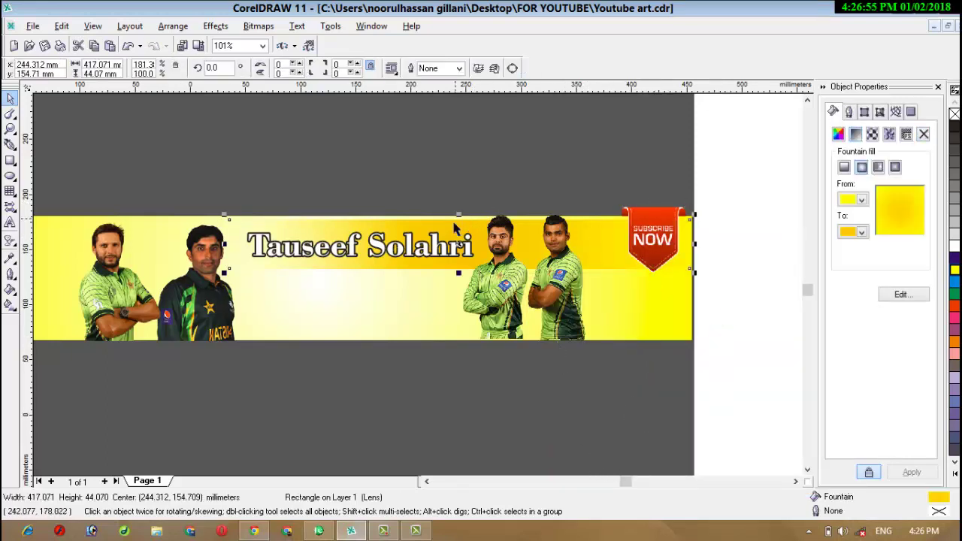
pyautogui.moveTo(470, 224); pyautogui.dragTo(455, 219)
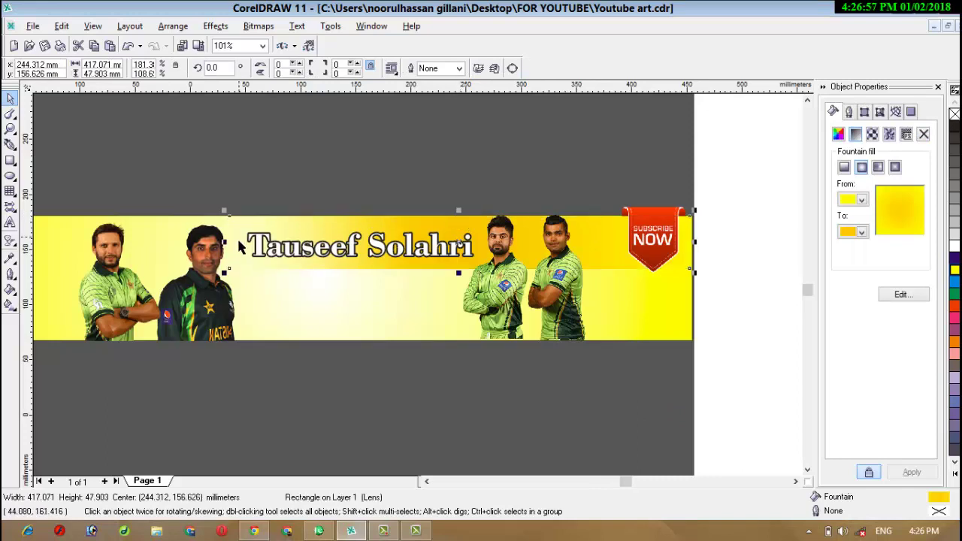
pyautogui.moveTo(233, 255); pyautogui.dragTo(43, 242)
# Bring the two cricketers in the left half of the banner to the front of the gradient rectangle.
pyautogui.click(210, 301)
pyautogui.rightClick(207, 305)
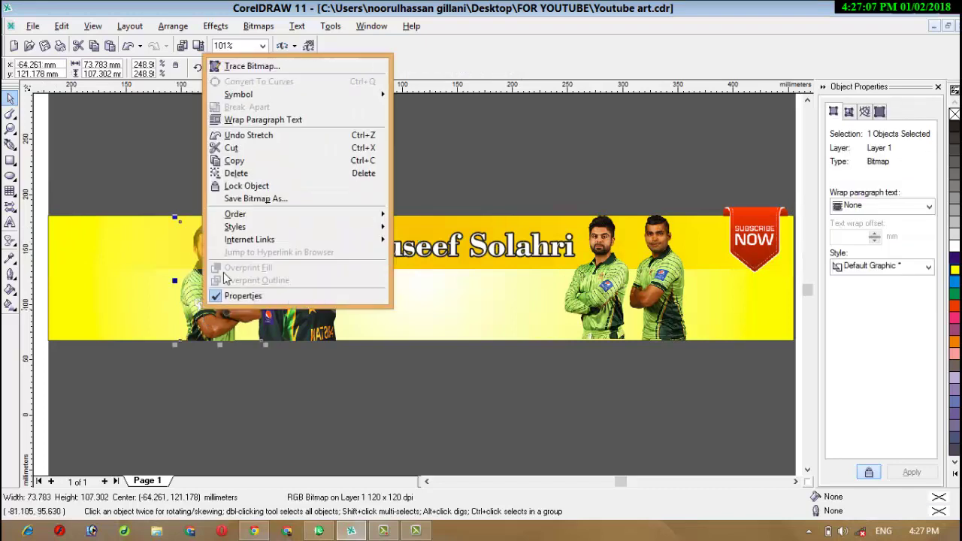
pyautogui.moveTo(301, 214)
pyautogui.click(424, 137)
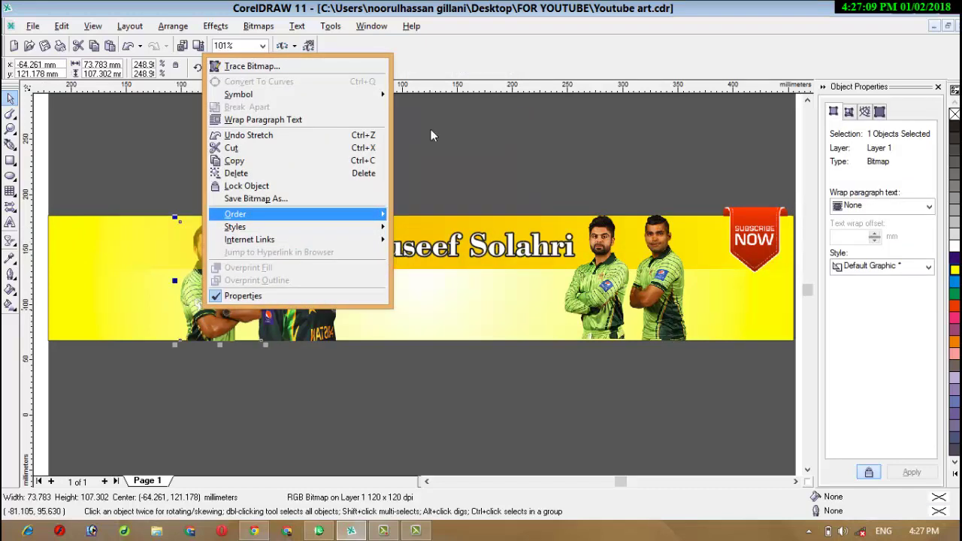
pyautogui.click(323, 304)
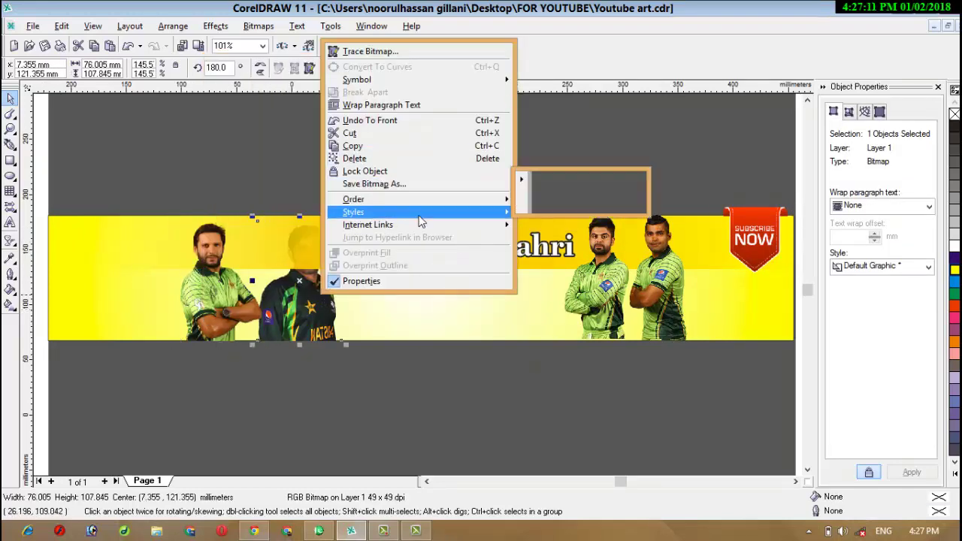
pyautogui.moveTo(406, 199)
pyautogui.click(538, 124)
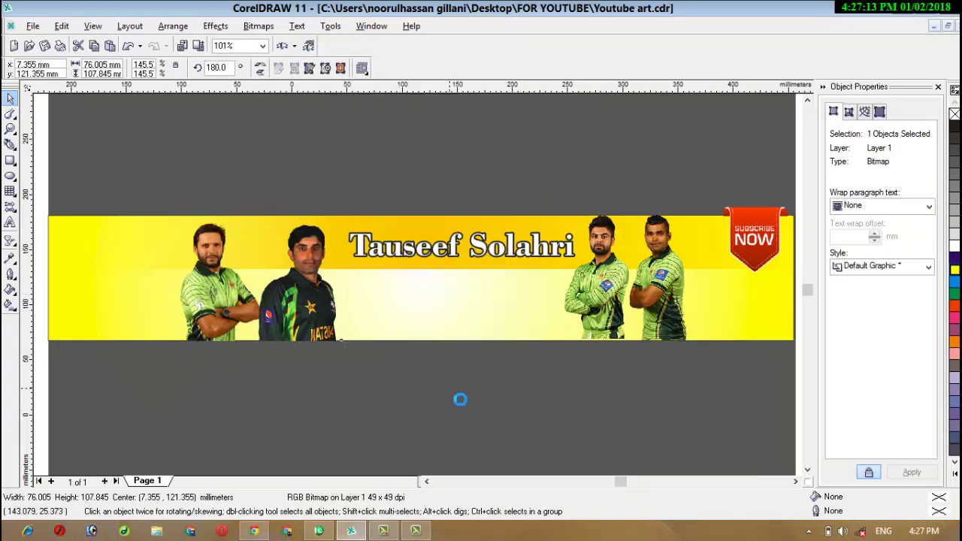
pyautogui.click(460, 399)
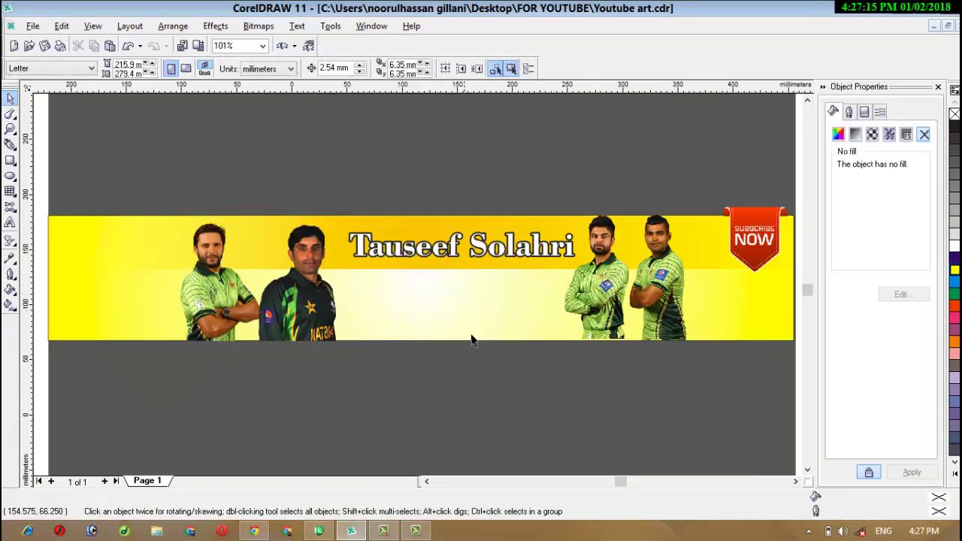
# Switch to Urdu InPage, centre both lines of the Urdu text and select their text frame as an object.
pyautogui.click(318, 531)
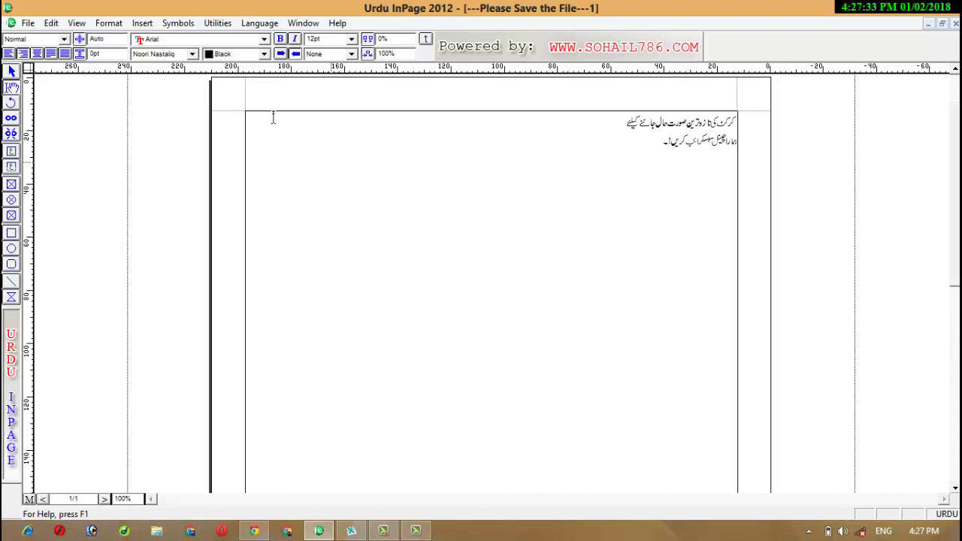
pyautogui.hotkey('ctrl', 'a')
pyautogui.click(36, 53)
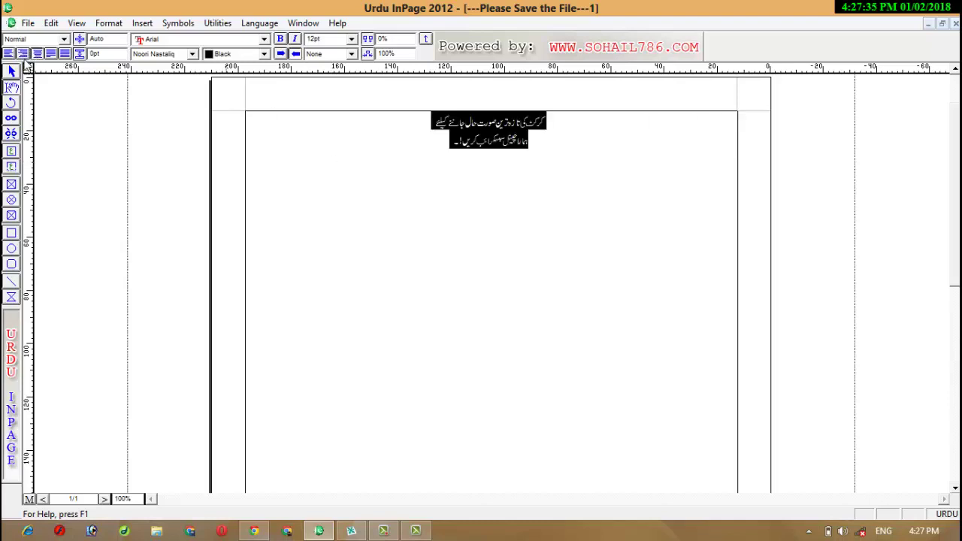
pyautogui.click(11, 72)
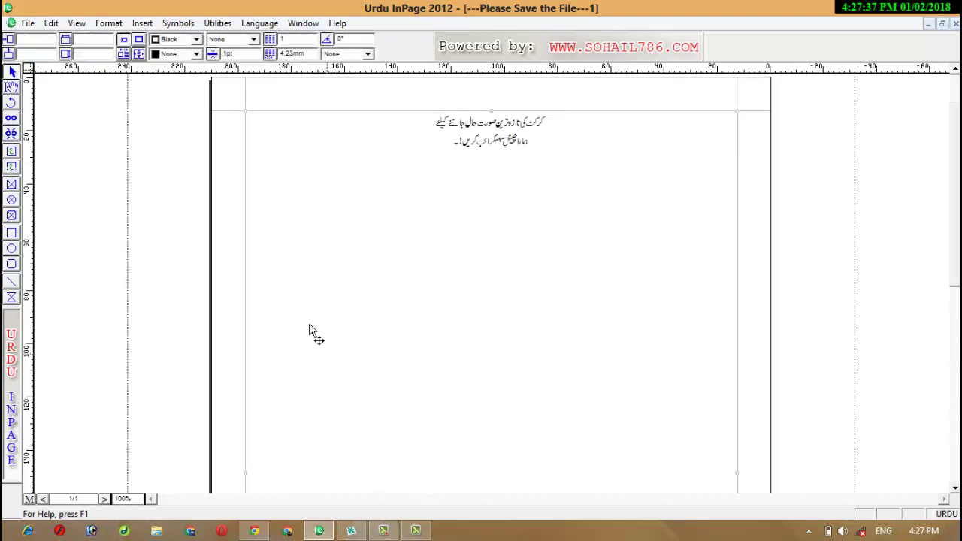
pyautogui.click(415, 530)
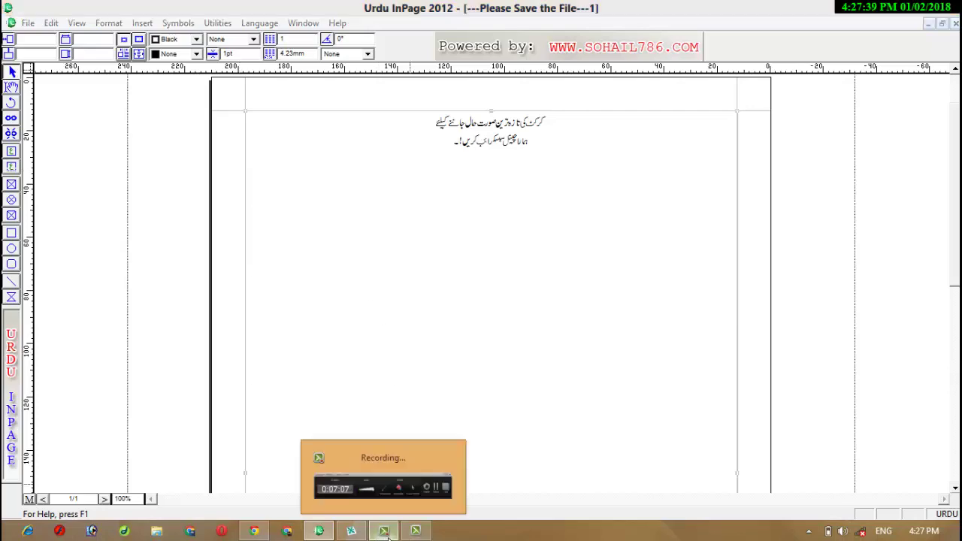
pyautogui.click(893, 462)
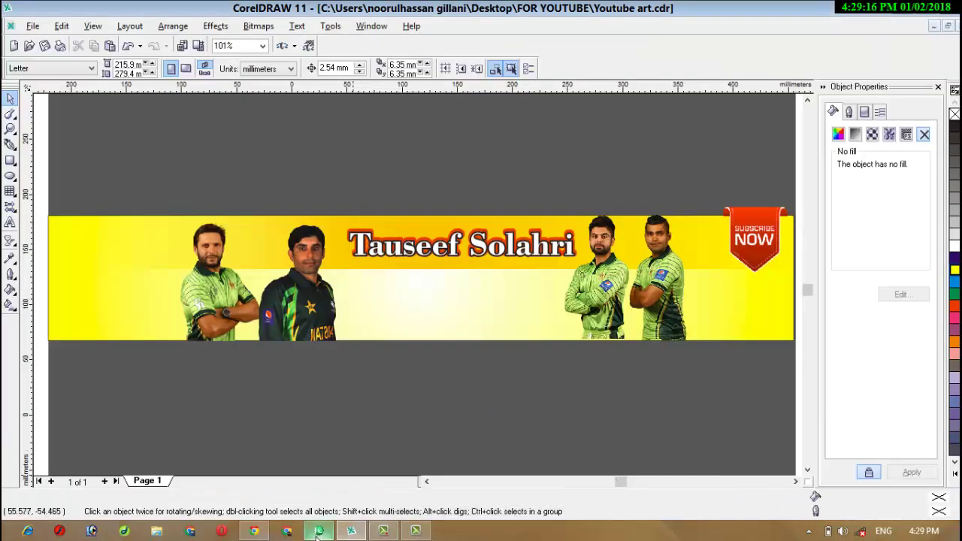
# Copy the Urdu text frame from InPage and paste it into the CorelDRAW banner.
pyautogui.click(321, 528)
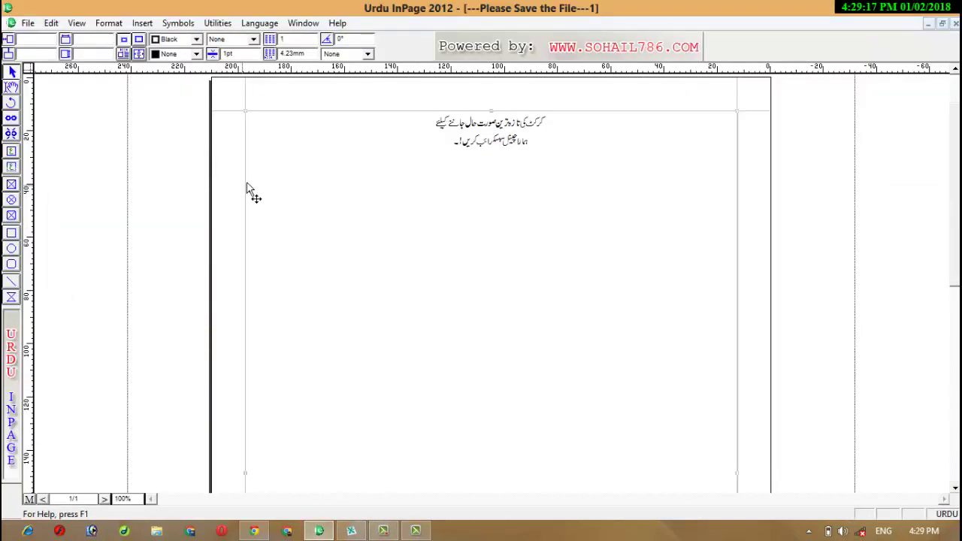
pyautogui.click(12, 87)
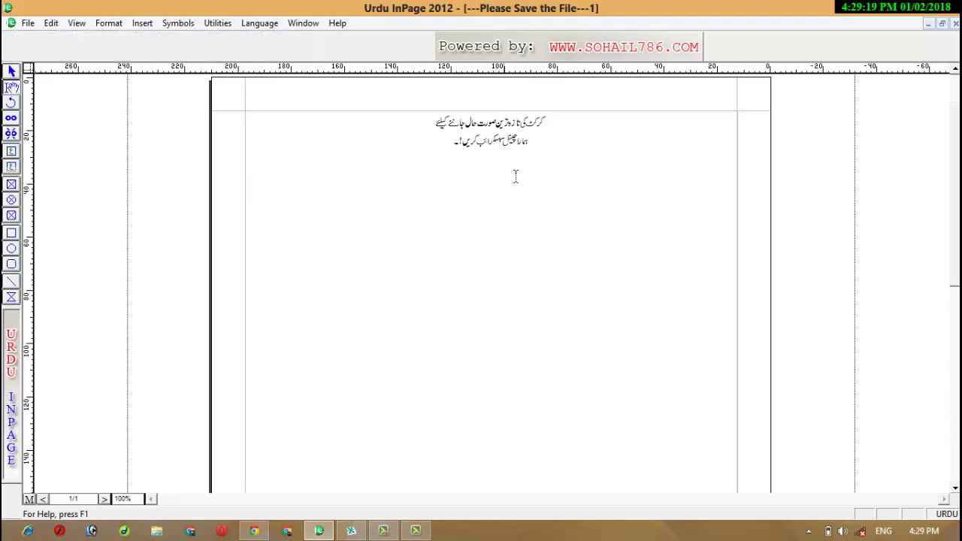
pyautogui.click(13, 72)
pyautogui.click(391, 364)
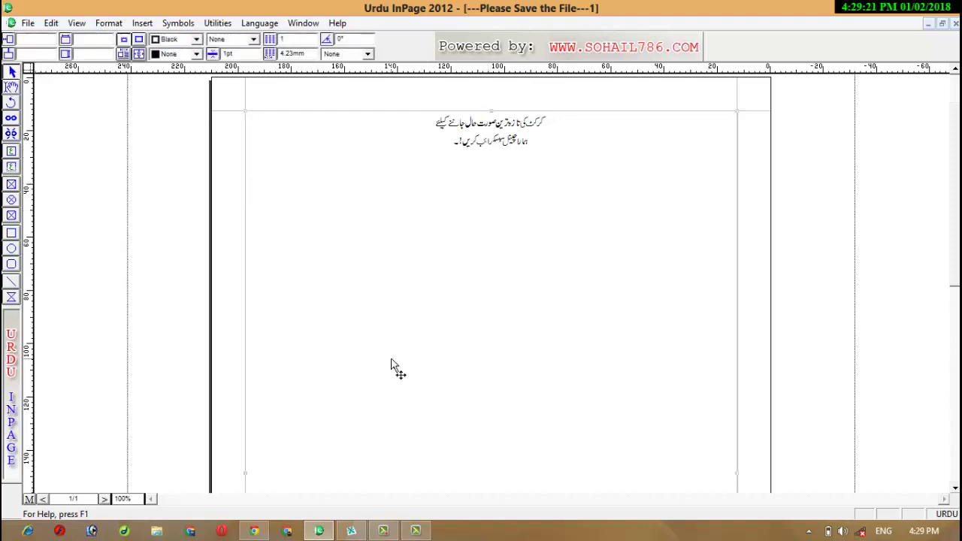
pyautogui.click(351, 530)
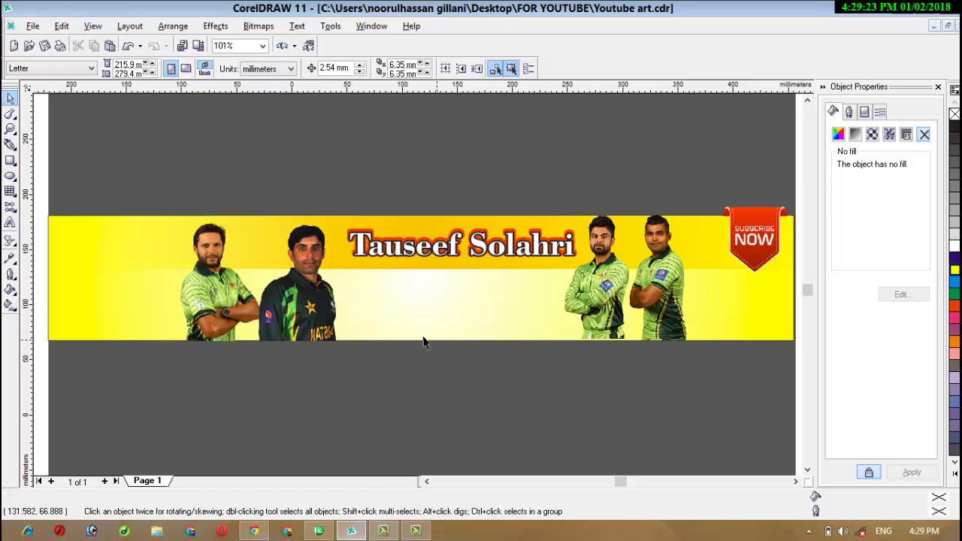
pyautogui.hotkey('ctrl', 'v')
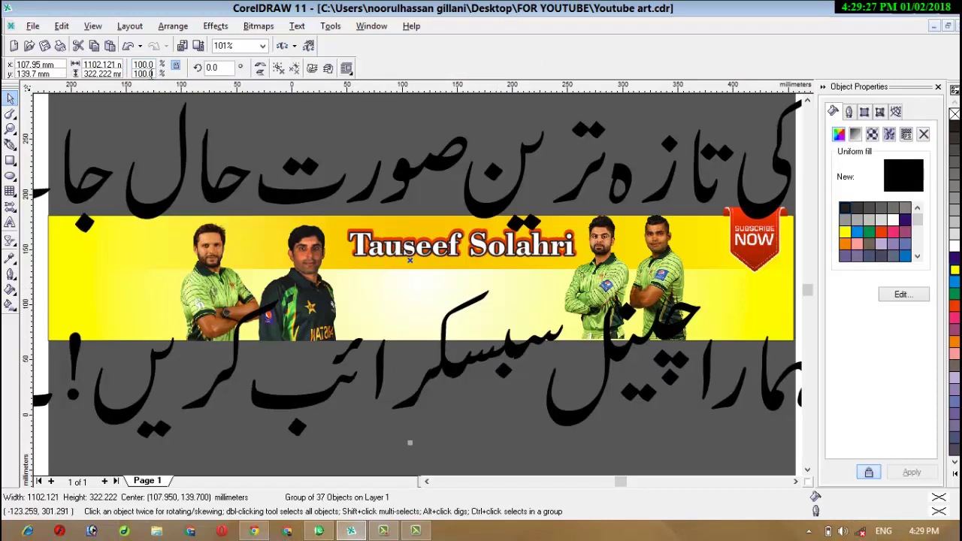
# Scale the pasted Urdu text to 11%, move it below the channel name and enlarge it to about 192 by 56 mm.
pyautogui.click(175, 69)
pyautogui.write('11')
pyautogui.press('Return')
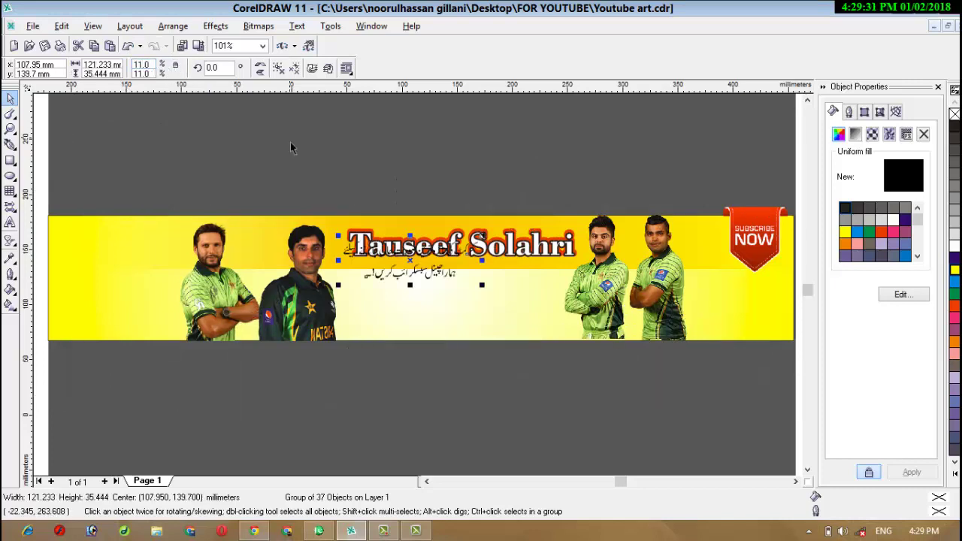
pyautogui.moveTo(414, 275); pyautogui.dragTo(486, 308)
pyautogui.moveTo(411, 319); pyautogui.dragTo(335, 346)
pyautogui.moveTo(444, 319); pyautogui.dragTo(332, 340)
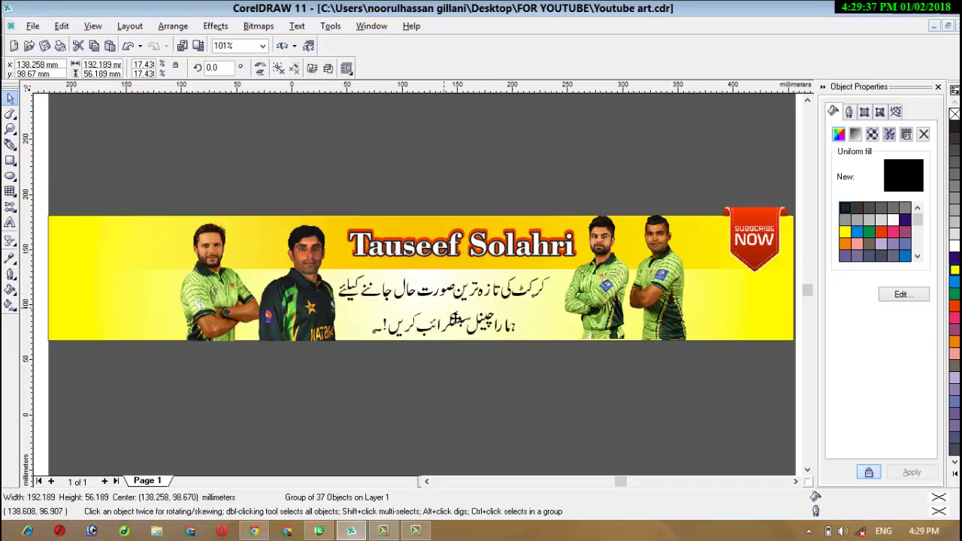
pyautogui.moveTo(454, 319); pyautogui.dragTo(458, 317)
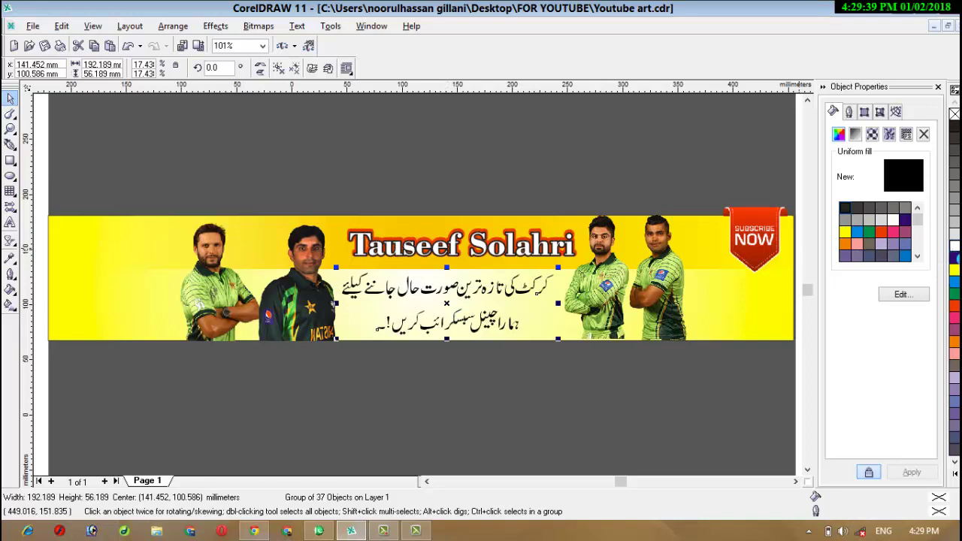
# Fill the Urdu text group with white and deselect it.
pyautogui.click(953, 247)
pyautogui.press('Escape')
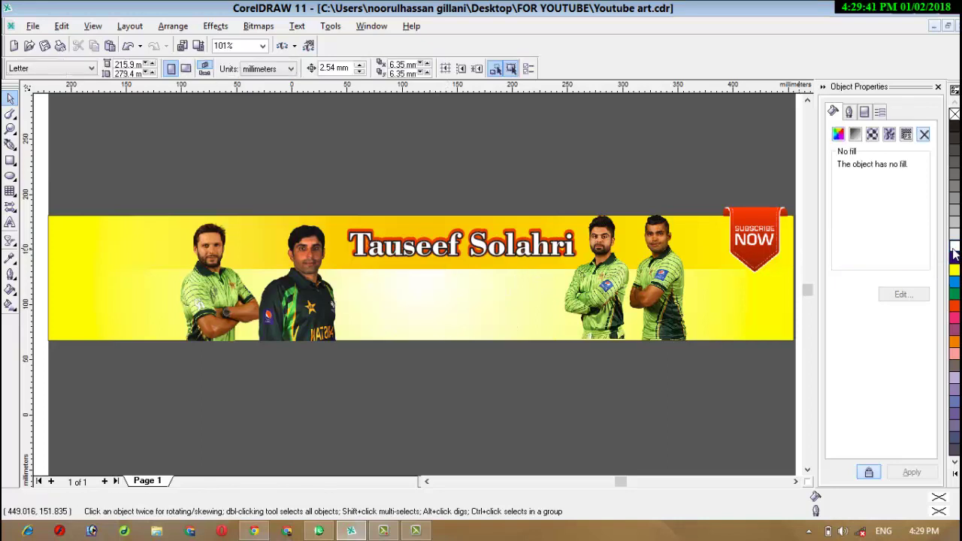
pyautogui.click(333, 528)
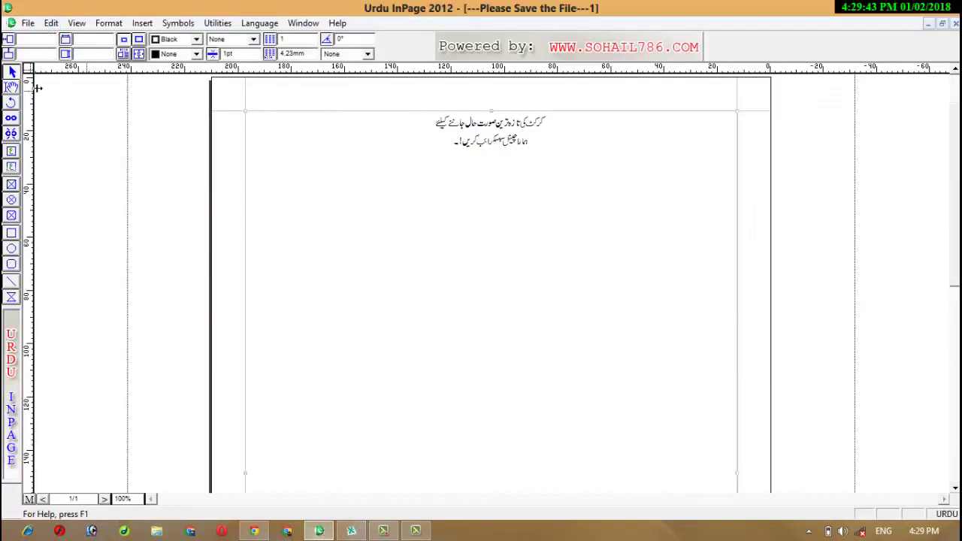
pyautogui.doubleClick(540, 131)
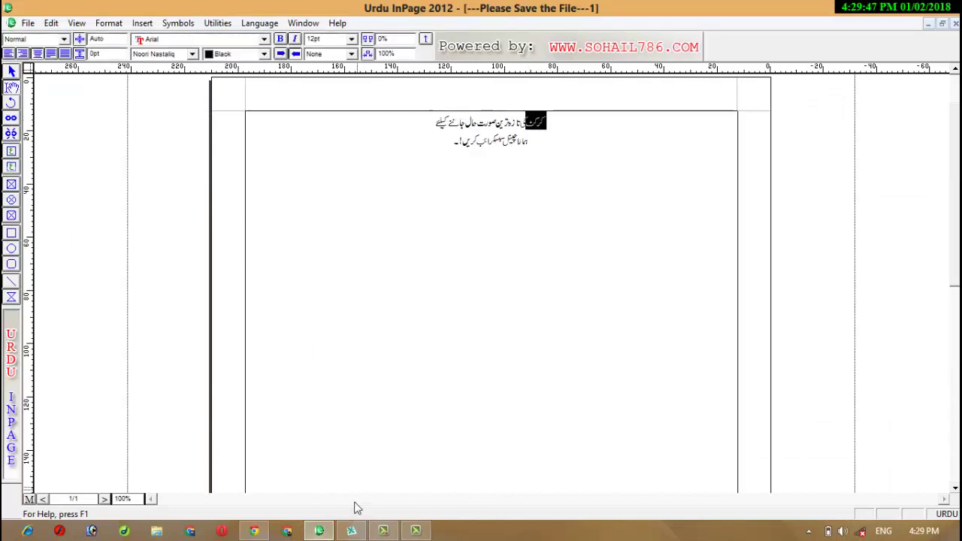
pyautogui.click(351, 530)
# Set up an 8 pt black outline for the Urdu text group with round corners and caps, behind the fill and scaling with the image.
pyautogui.press('Tab')
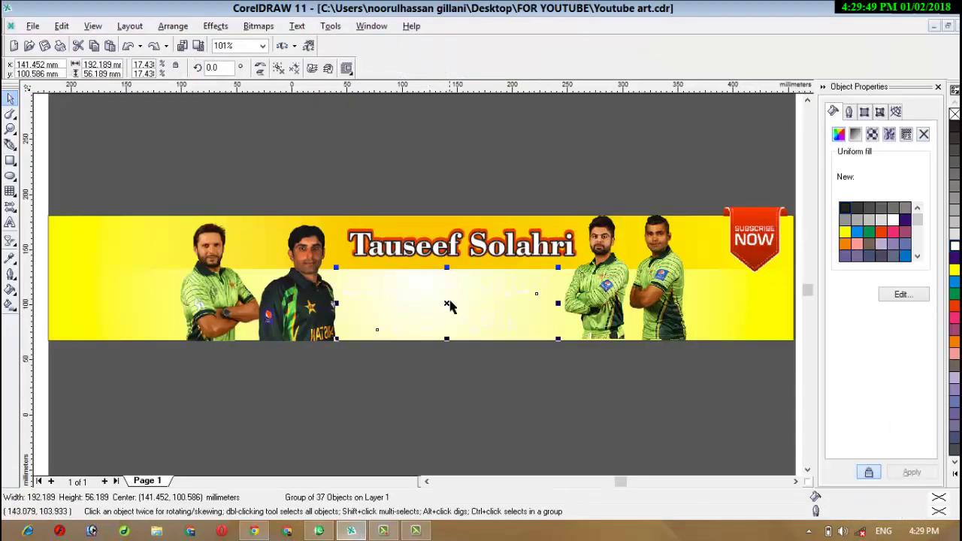
pyautogui.press('F12')
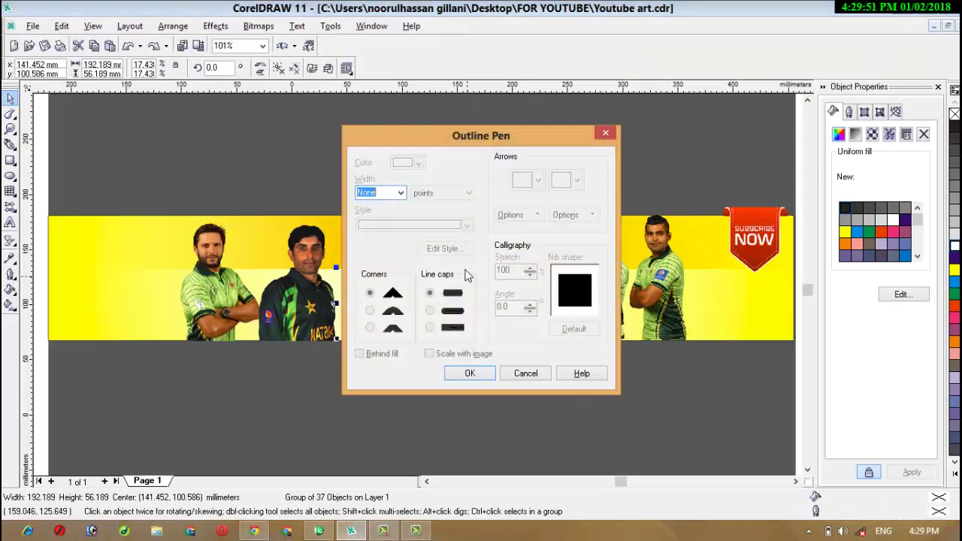
pyautogui.click(390, 191)
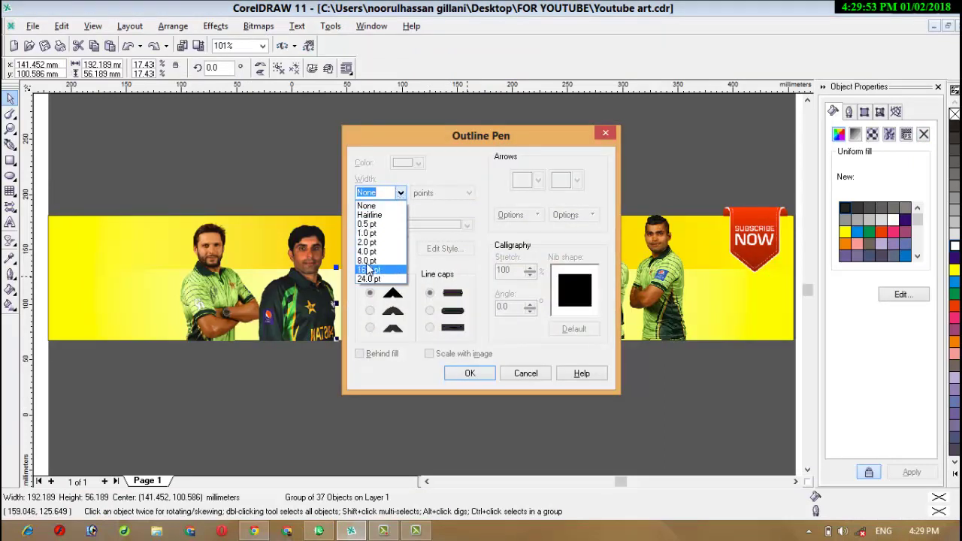
pyautogui.click(374, 271)
pyautogui.click(416, 161)
pyautogui.click(397, 194)
pyautogui.click(369, 310)
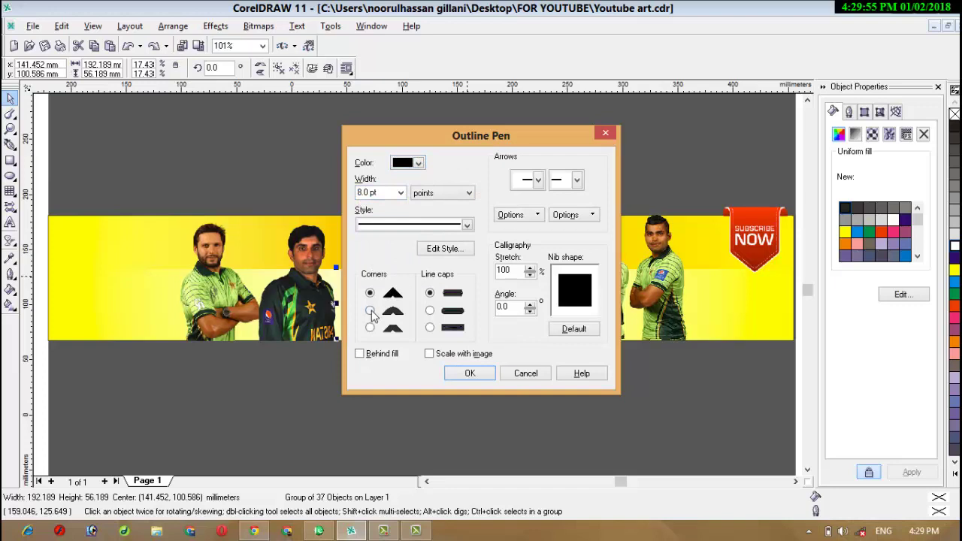
pyautogui.click(383, 355)
pyautogui.click(429, 353)
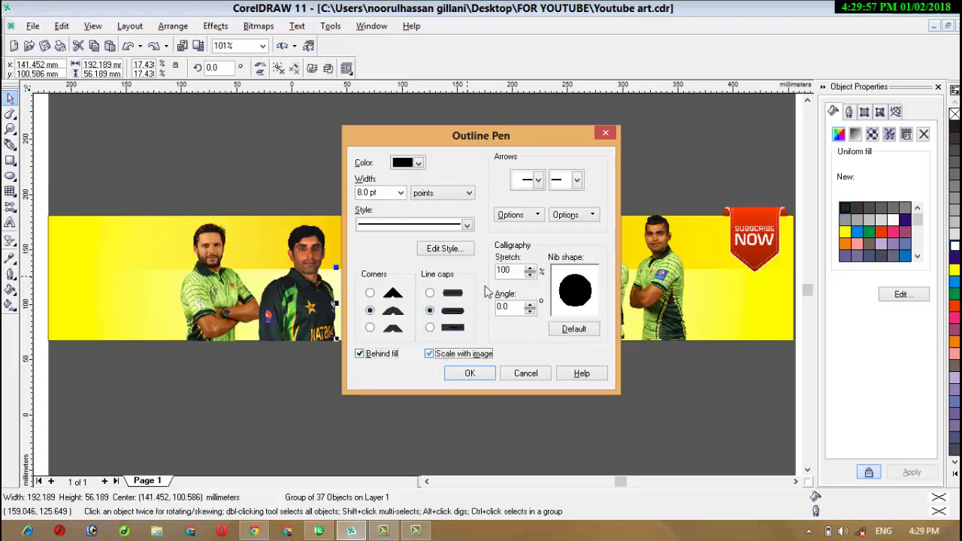
# Choose arrow shapes for the start and end of the outline and apply the outline settings to the Urdu text.
pyautogui.click(538, 179)
pyautogui.click(560, 279)
pyautogui.click(577, 179)
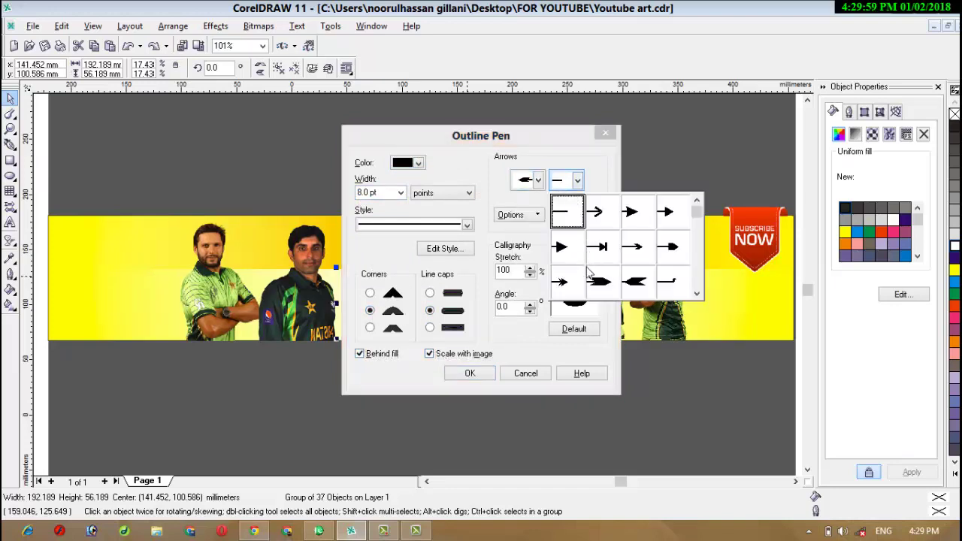
pyautogui.click(599, 280)
pyautogui.click(469, 373)
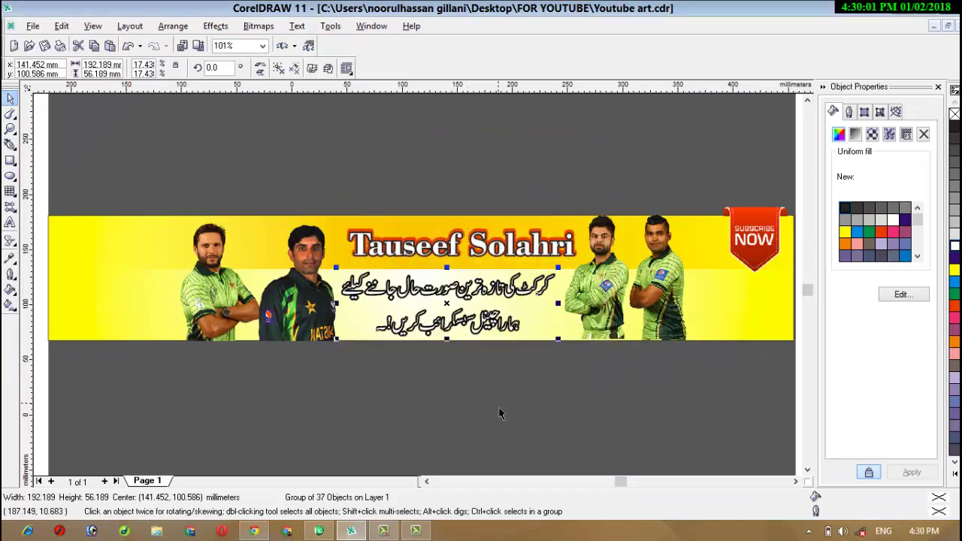
pyautogui.click(503, 389)
pyautogui.click(455, 304)
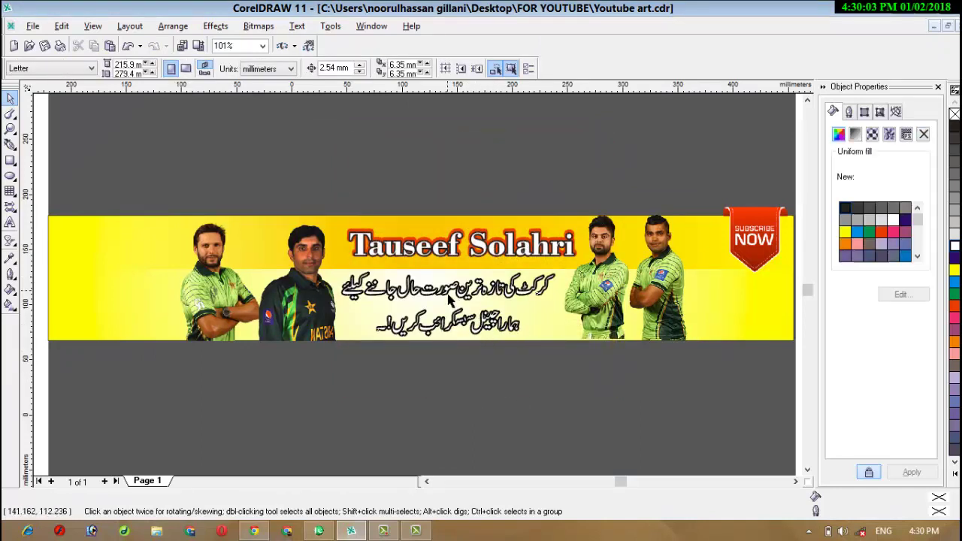
pyautogui.click(448, 304)
pyautogui.click(459, 380)
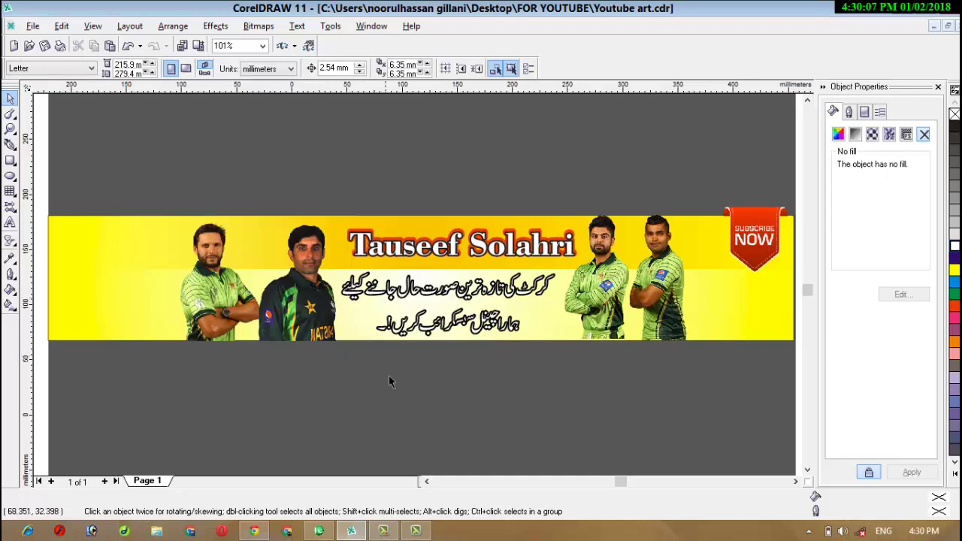
# Bring the Pakistan team star image from the desktop onto the empty left end of the banner.
pyautogui.click(383, 531)
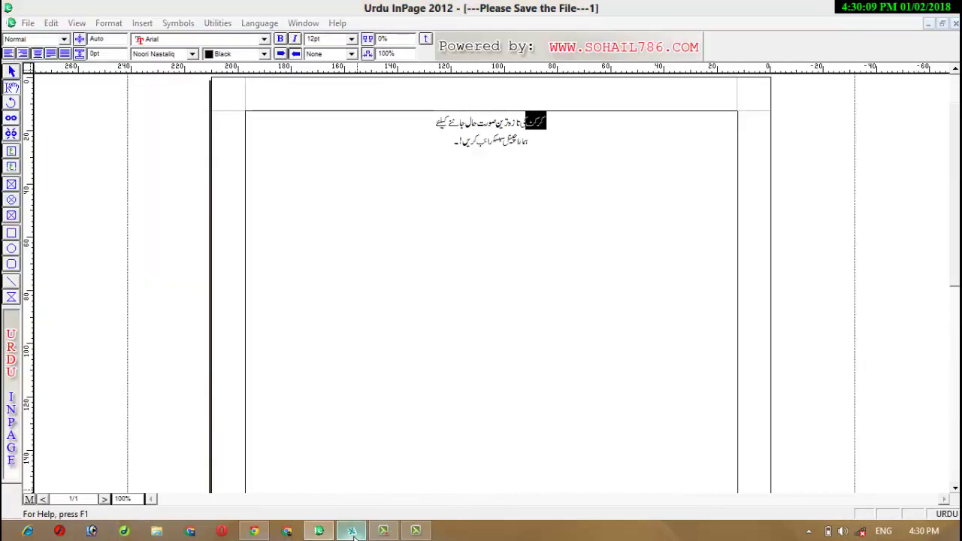
pyautogui.click(364, 532)
pyautogui.click(895, 7)
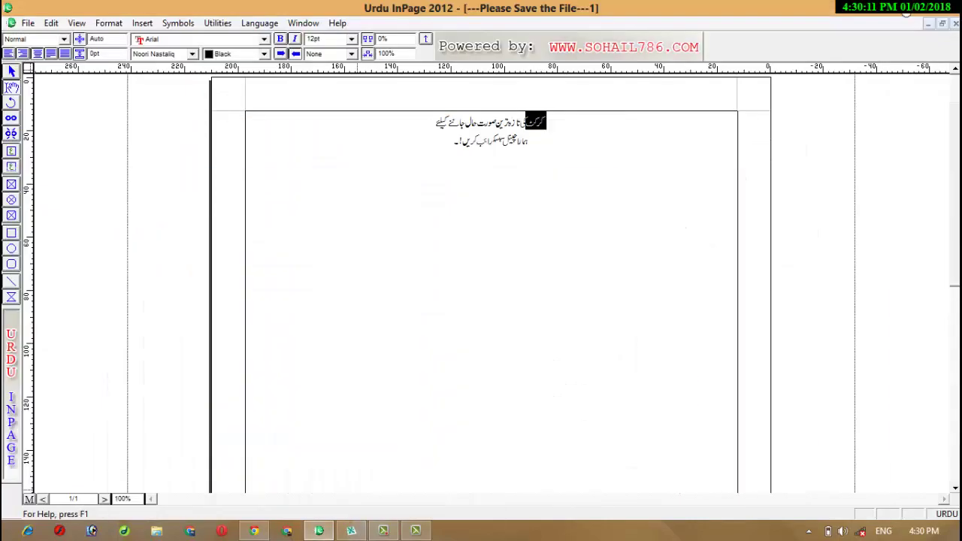
pyautogui.click(896, 7)
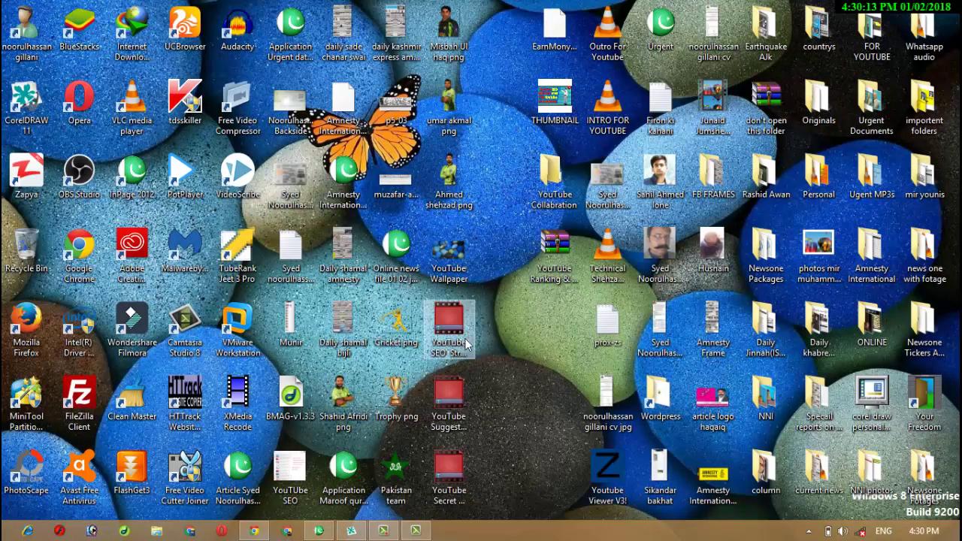
pyautogui.moveTo(398, 481); pyautogui.dragTo(128, 275)
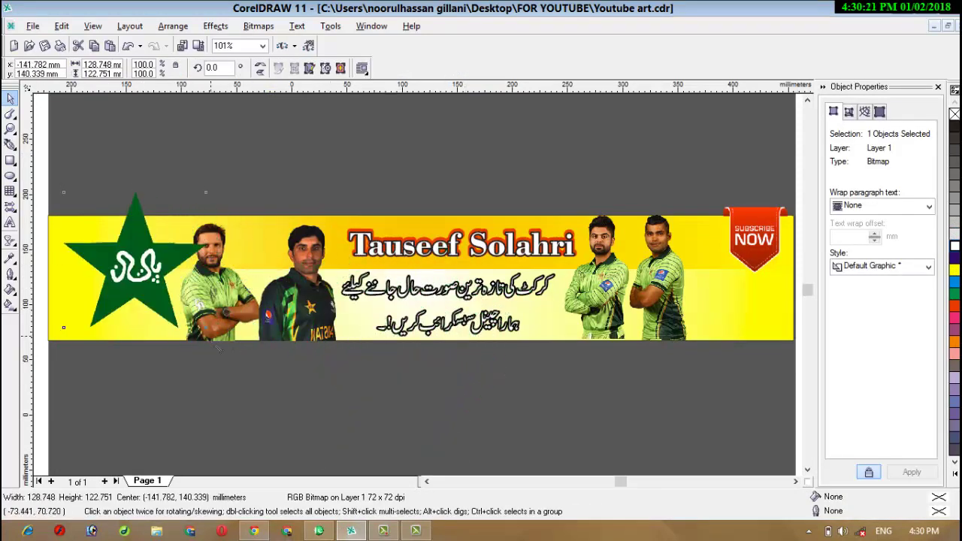
# Scale the green star down to about 100 by 95 mm and position it beside the leftmost cricketer, within the banner's height.
pyautogui.moveTo(205, 328); pyautogui.dragTo(186, 342)
pyautogui.moveTo(152, 308); pyautogui.dragTo(179, 344)
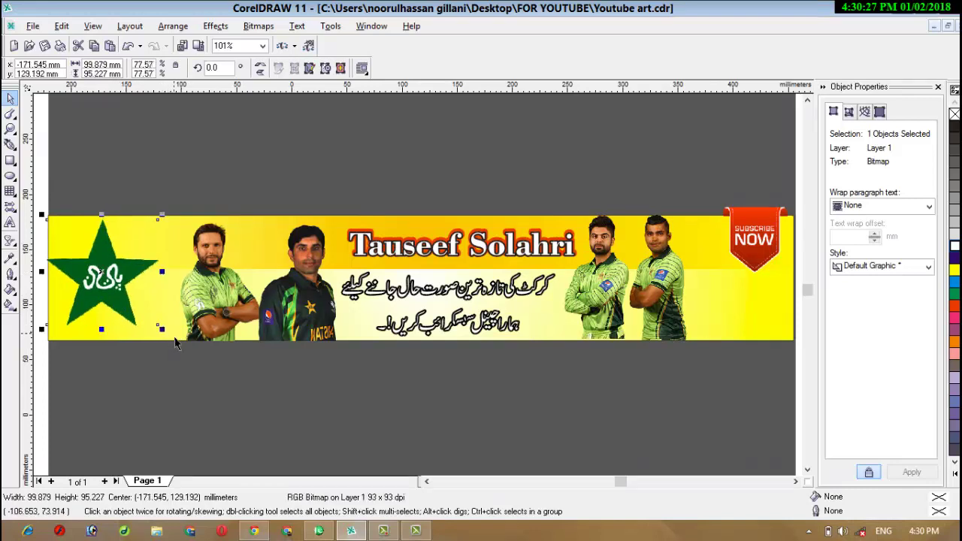
pyautogui.moveTo(119, 296); pyautogui.dragTo(129, 301)
pyautogui.click(305, 434)
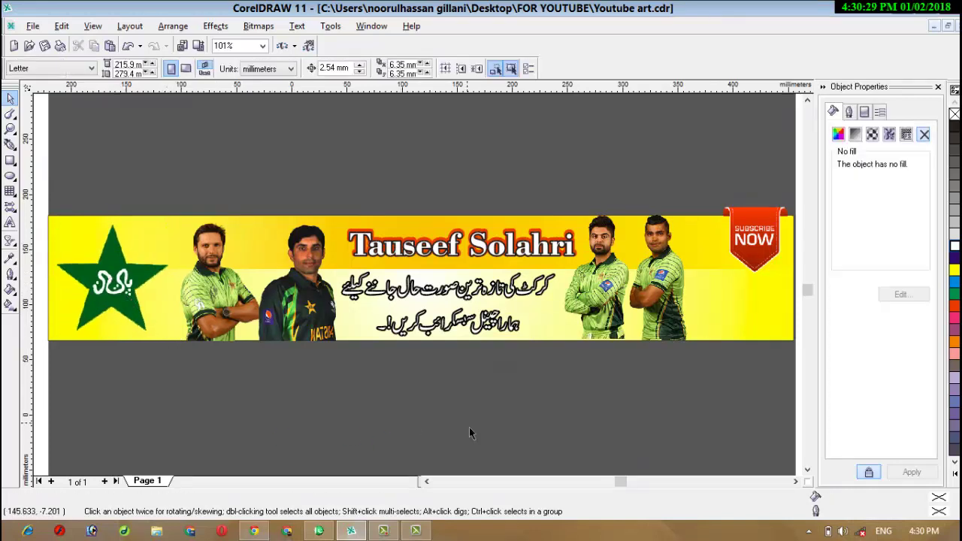
# Bring Cricket.png from the desktop onto the banner's right end and enlarge it to about 91 by 78 mm below the subscribe ribbon.
pyautogui.click(359, 533)
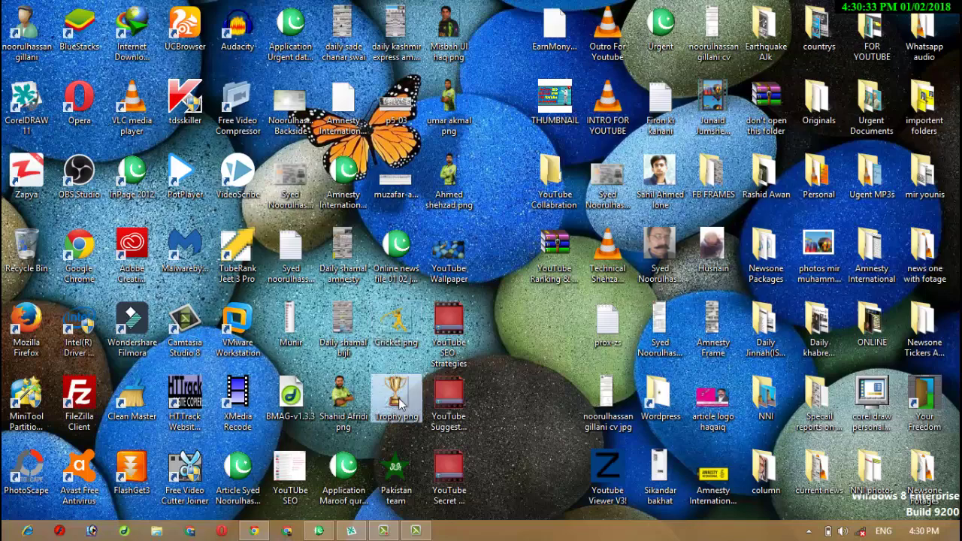
pyautogui.moveTo(398, 325); pyautogui.dragTo(750, 325)
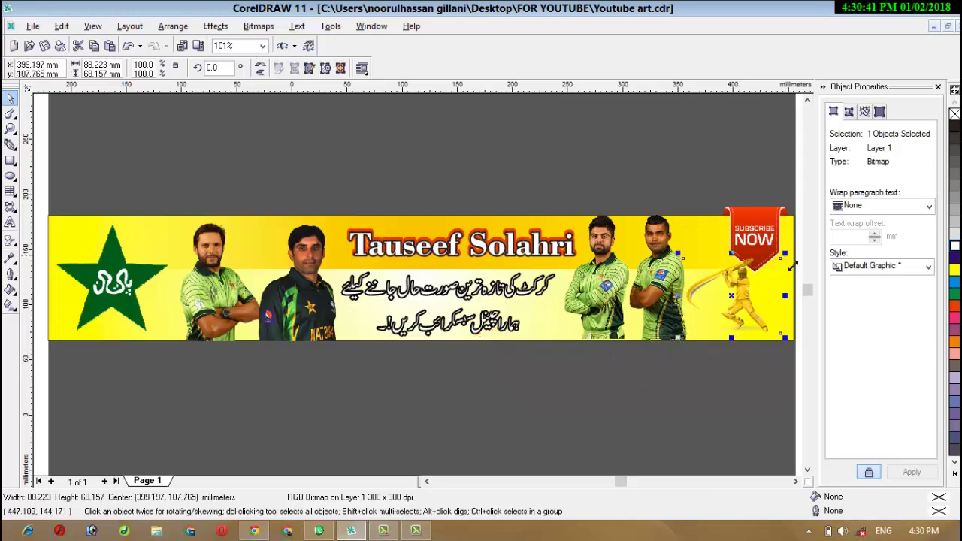
pyautogui.moveTo(792, 265); pyautogui.dragTo(793, 263)
pyautogui.moveTo(684, 259); pyautogui.dragTo(732, 242)
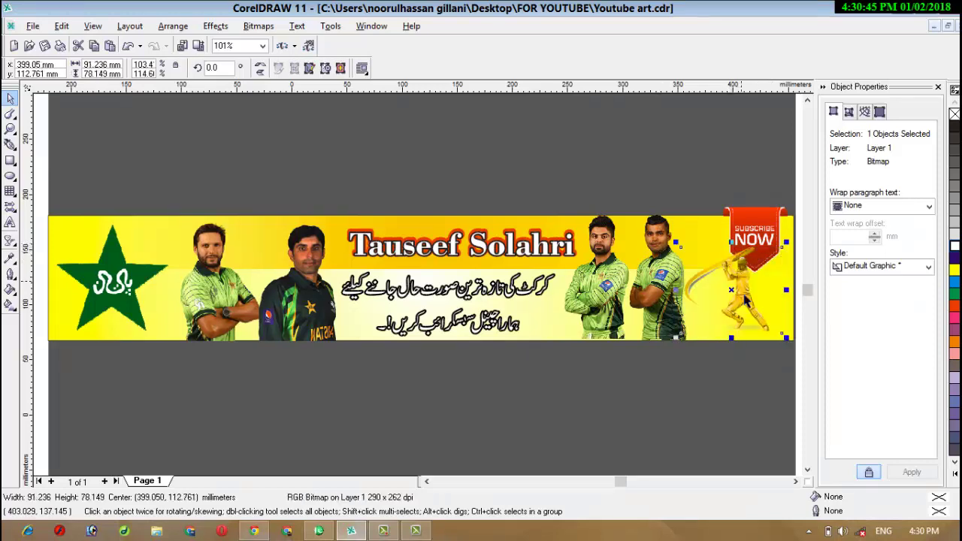
# Try moving the golden batsman over the Urdu text and shifting the two right-hand cricketers toward the ribbon, and undo the cricketers' shift.
pyautogui.moveTo(747, 308); pyautogui.dragTo(551, 315)
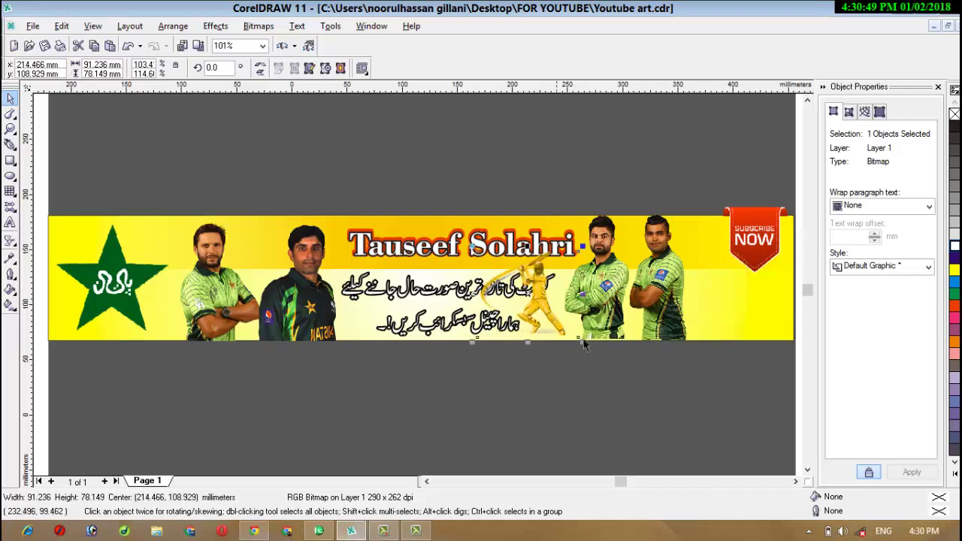
pyautogui.moveTo(622, 385); pyautogui.dragTo(706, 201)
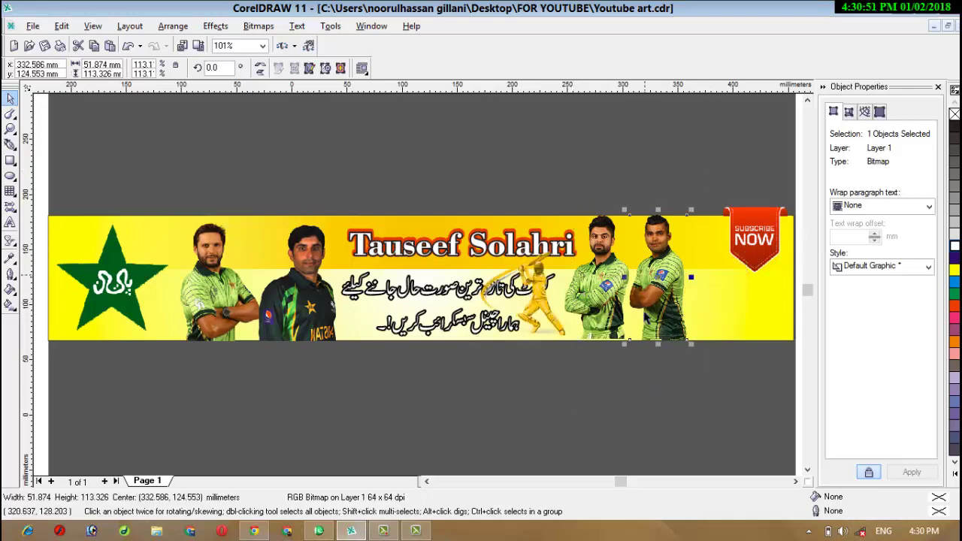
pyautogui.moveTo(550, 400); pyautogui.dragTo(715, 208)
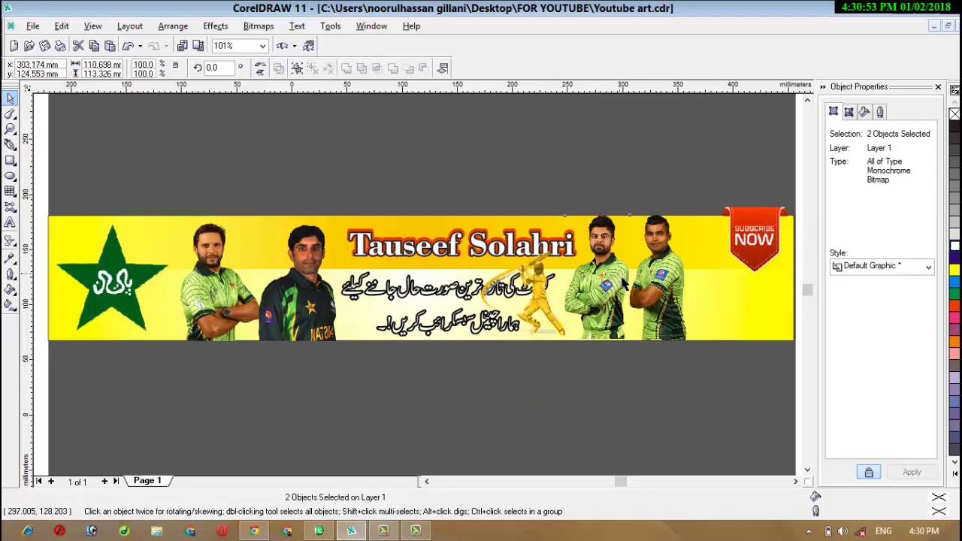
pyautogui.moveTo(638, 264); pyautogui.dragTo(659, 282)
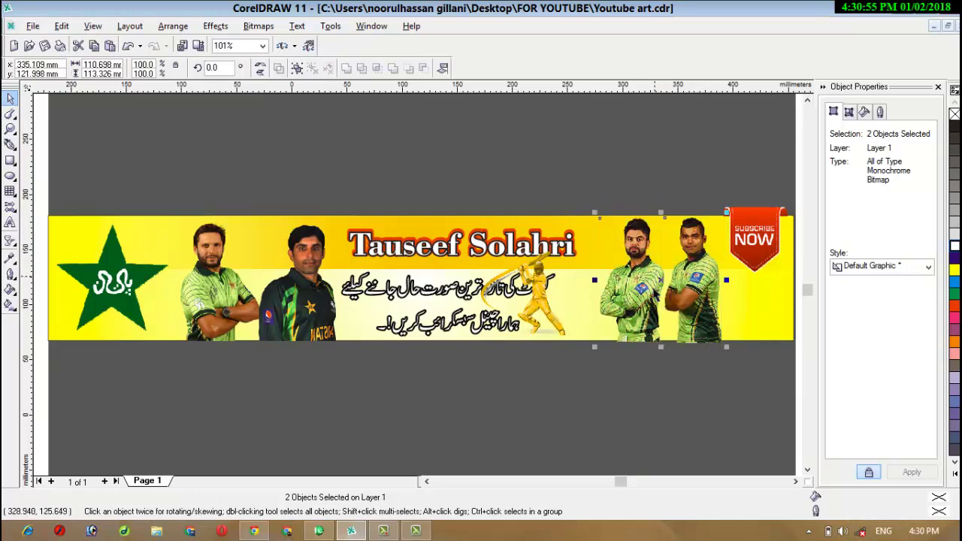
pyautogui.moveTo(557, 338); pyautogui.dragTo(666, 403)
pyautogui.hotkey('ctrl', 'z')
pyautogui.hotkey('ctrl', 'z')
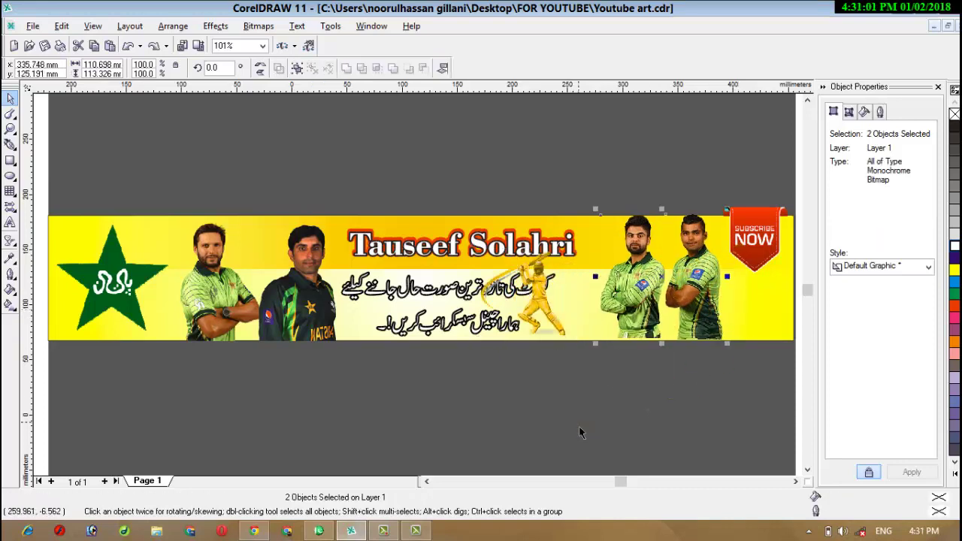
pyautogui.hotkey('ctrl', 'z')
# Place the golden batsman below the subscribe ribbon at the banner's right end and deselect it.
pyautogui.moveTo(551, 298); pyautogui.dragTo(749, 301)
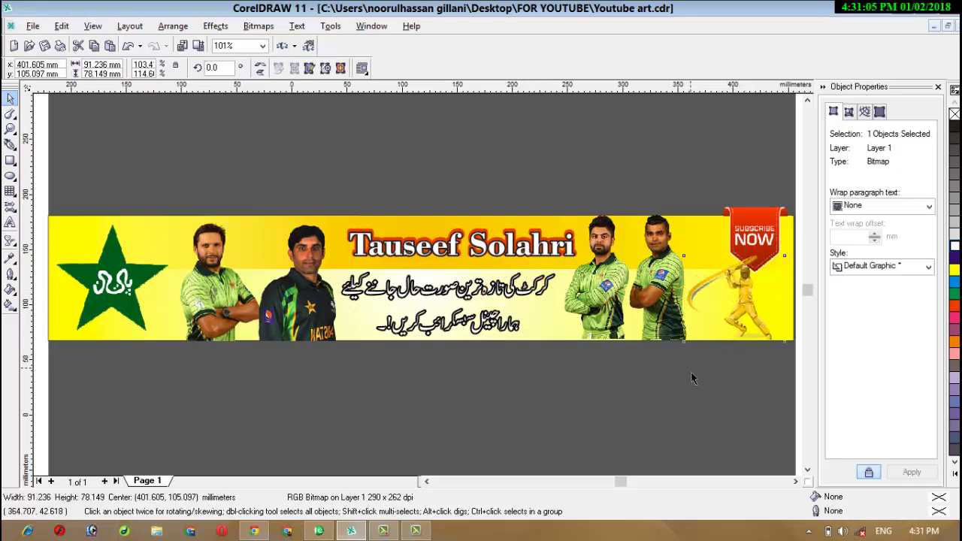
pyautogui.click(691, 372)
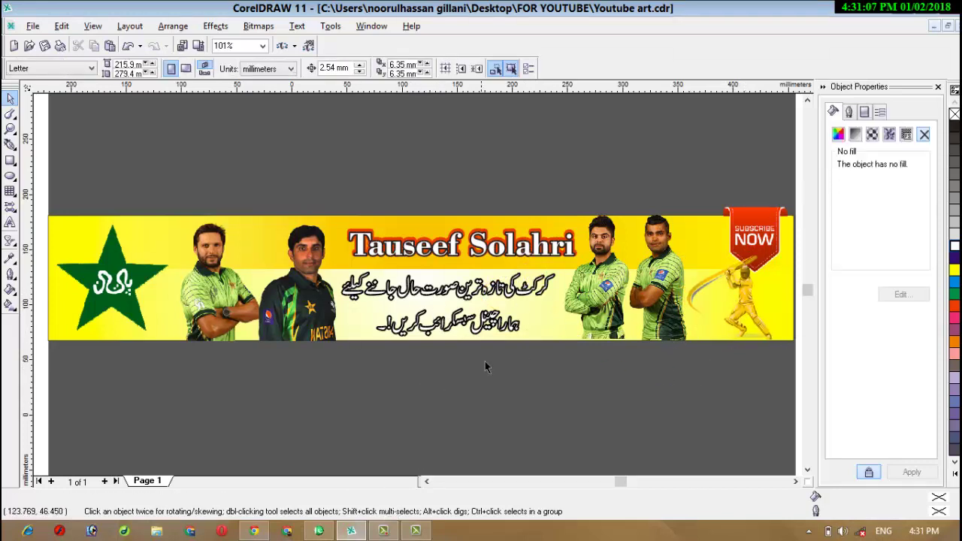
# Bring Trophy.png from the desktop into the drawing and scale it down to about 185 by 239 mm.
pyautogui.click(353, 532)
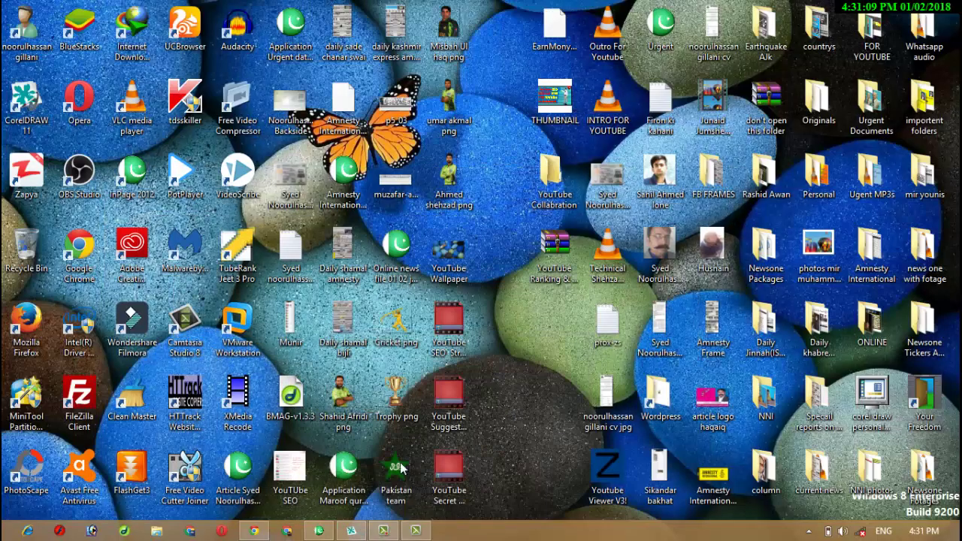
pyautogui.moveTo(391, 398); pyautogui.dragTo(418, 197)
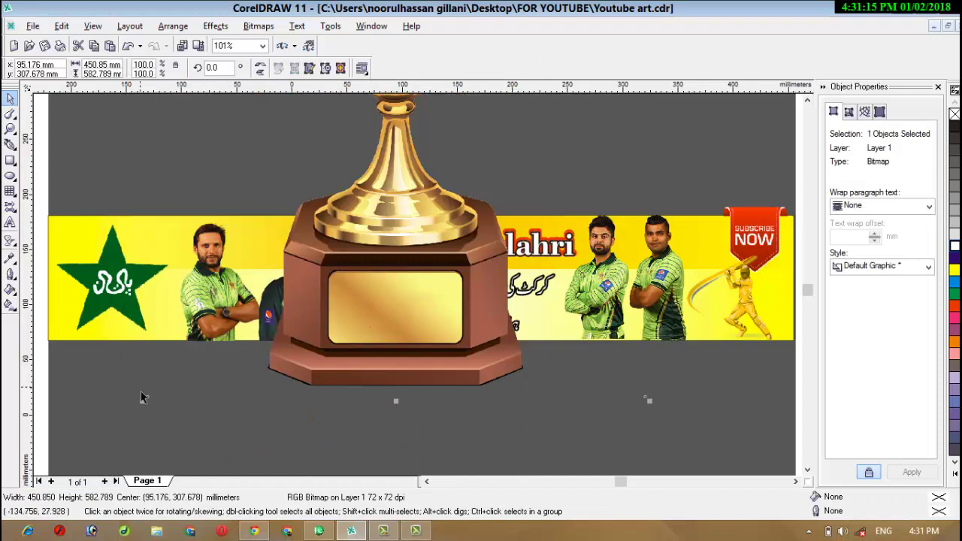
pyautogui.moveTo(148, 397); pyautogui.dragTo(336, 154)
pyautogui.moveTo(480, 132); pyautogui.dragTo(335, 354)
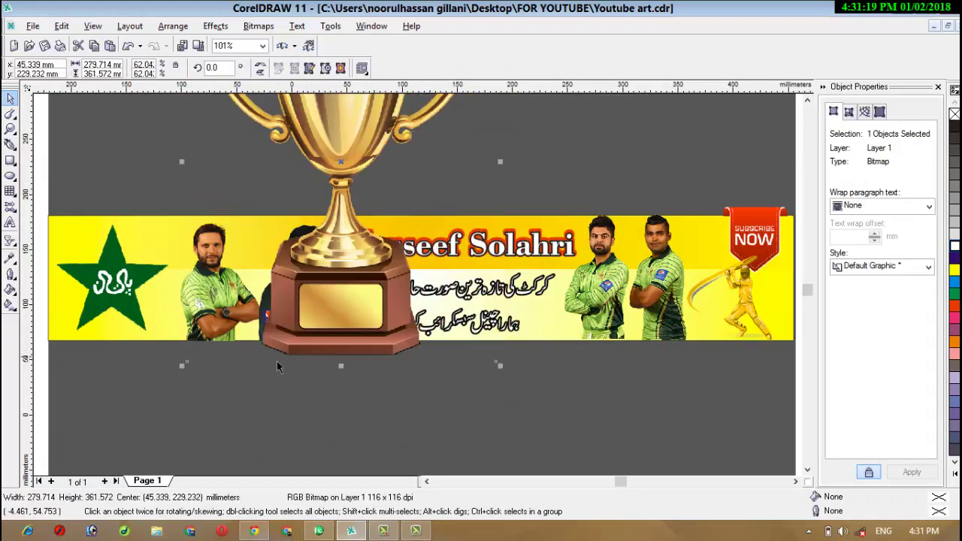
pyautogui.moveTo(181, 366); pyautogui.dragTo(289, 228)
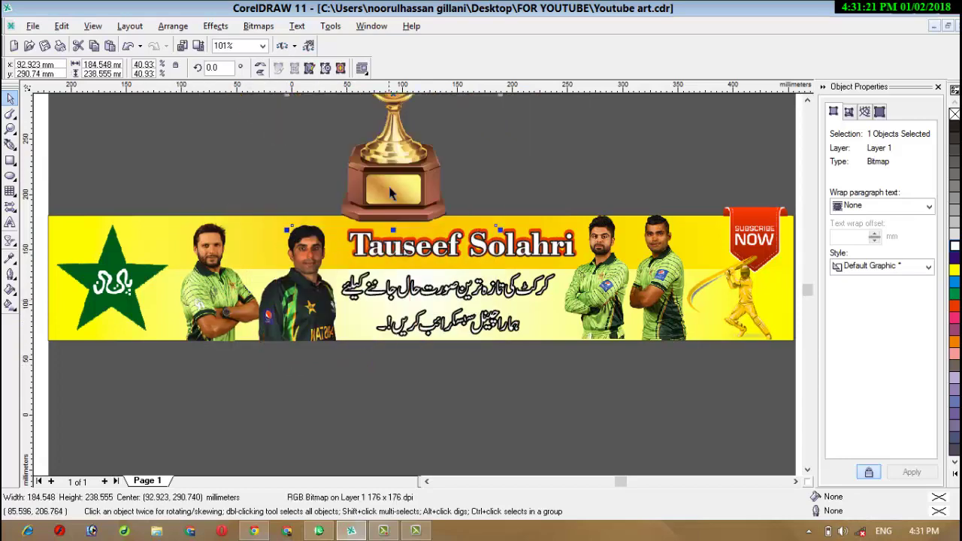
# Try the trophy over the start of the channel name at about 77 by 99 mm, shrink it further and delete it.
pyautogui.moveTo(390, 195); pyautogui.dragTo(293, 380)
pyautogui.moveTo(197, 427); pyautogui.dragTo(322, 268)
pyautogui.moveTo(353, 203); pyautogui.dragTo(359, 276)
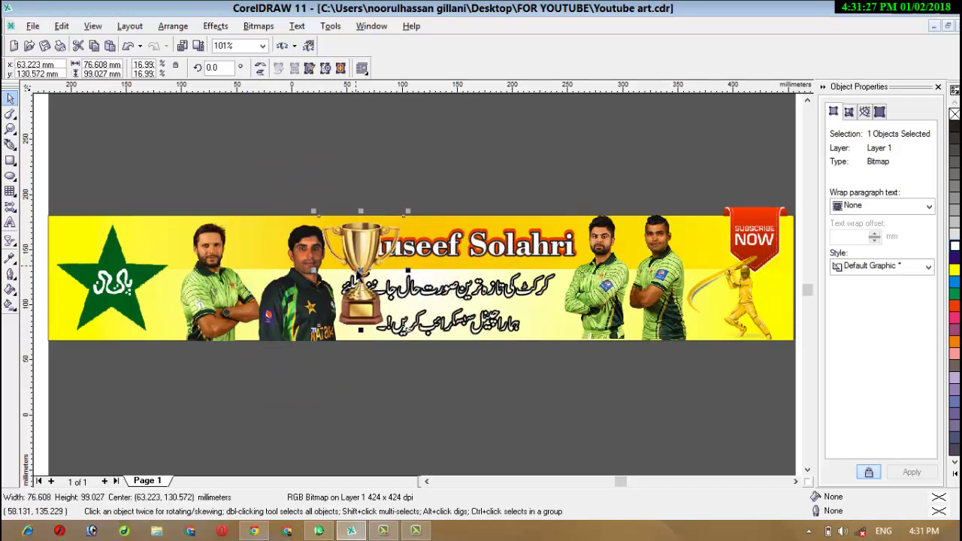
pyautogui.moveTo(315, 326); pyautogui.dragTo(345, 299)
pyautogui.moveTo(373, 242); pyautogui.dragTo(429, 267)
pyautogui.press('Delete')
# Export the banner to the desktop as a JPEG at 300 dpi in RGB Color (24-bit), named with the channel owner's first name.
pyautogui.hotkey('ctrl', 'e')
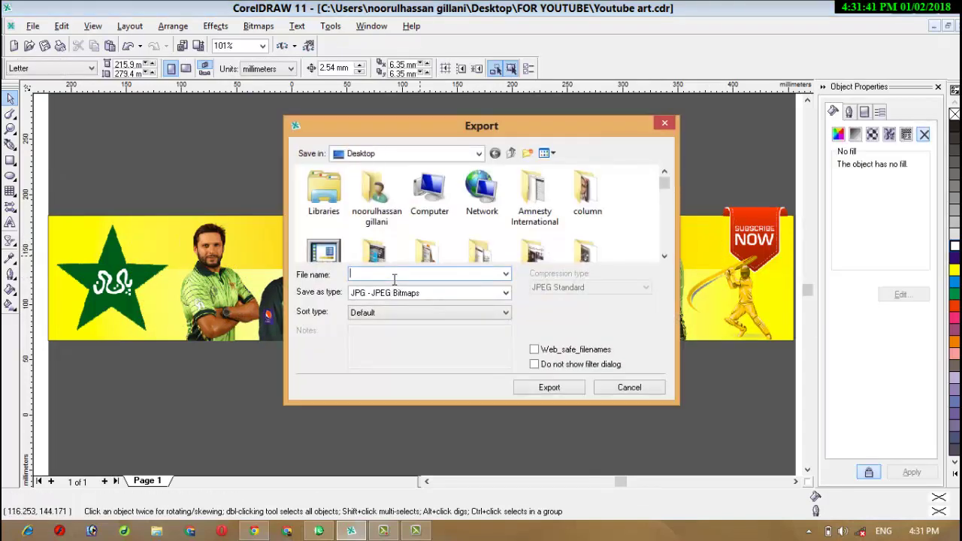
pyautogui.write('tauseef')
pyautogui.press('Return')
pyautogui.write('1')
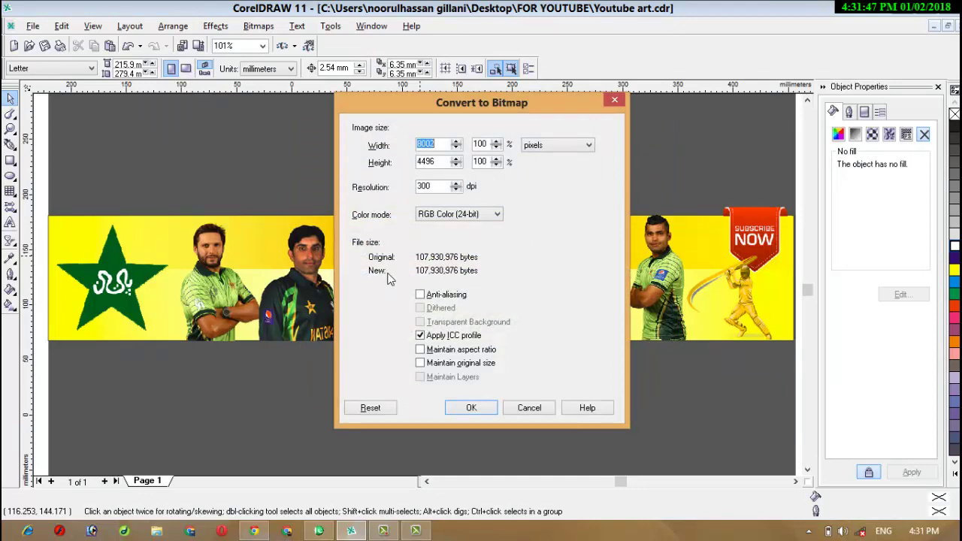
pyautogui.click(471, 408)
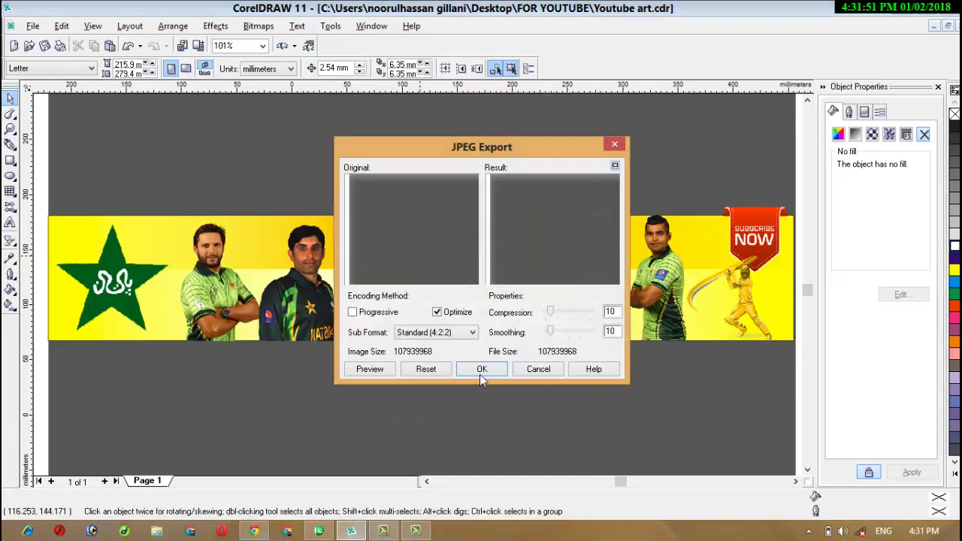
pyautogui.click(480, 369)
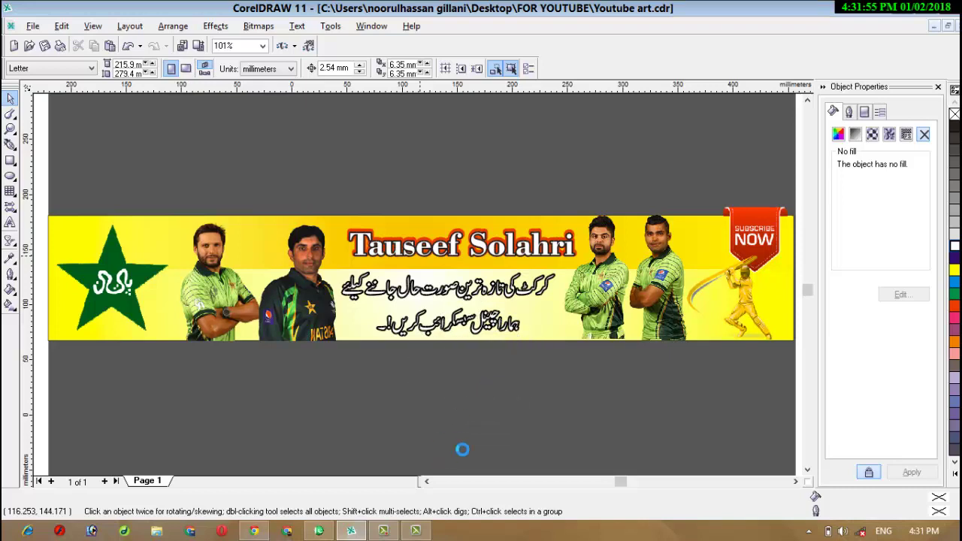
# Switch to Chrome to view the Technical ShehzadG channel page with its banner, and return to CorelDRAW.
pyautogui.click(254, 531)
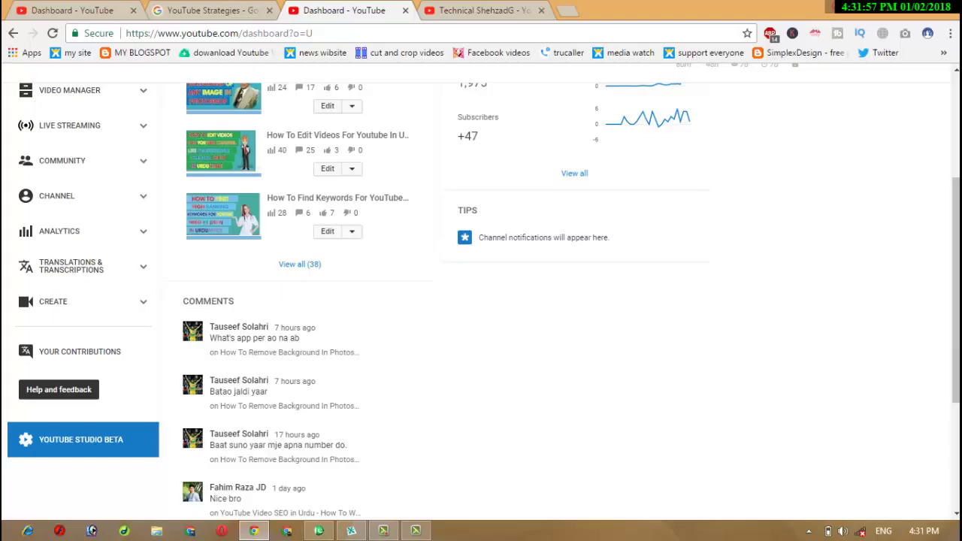
pyautogui.scroll(3, 481, 271)
pyautogui.click(494, 11)
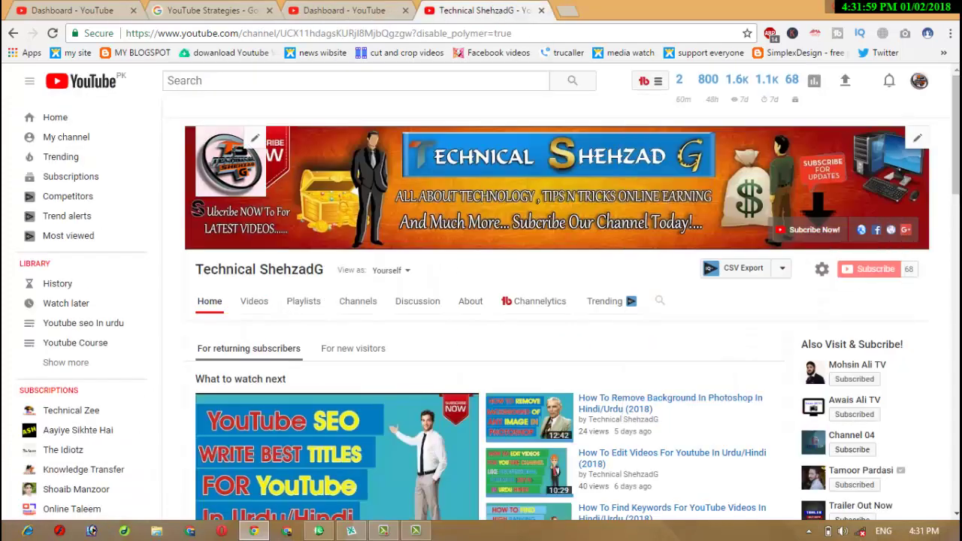
pyautogui.click(874, 7)
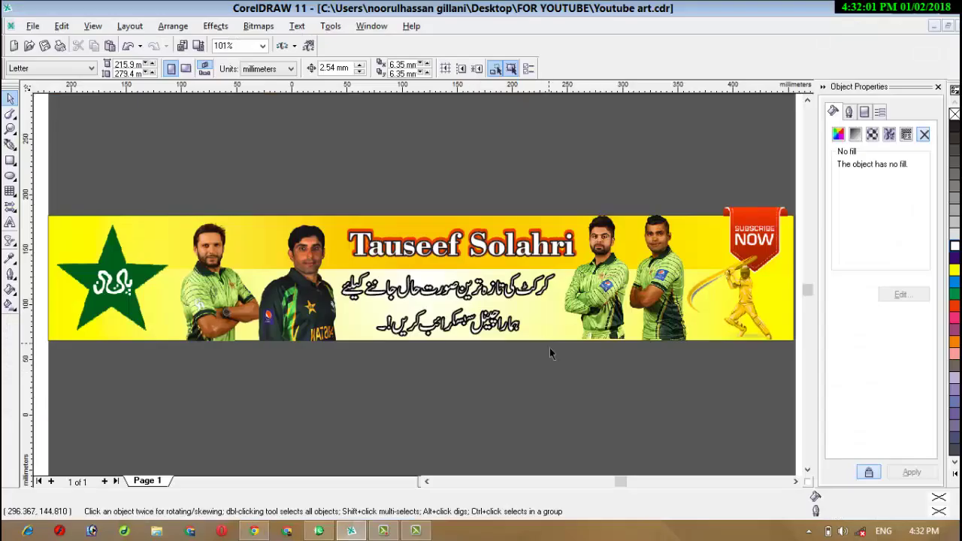
pyautogui.click(383, 530)
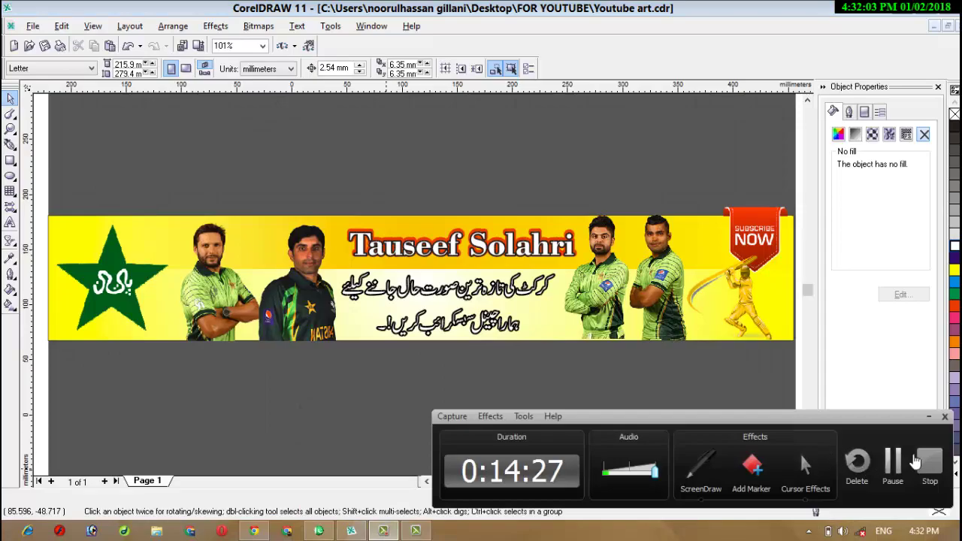